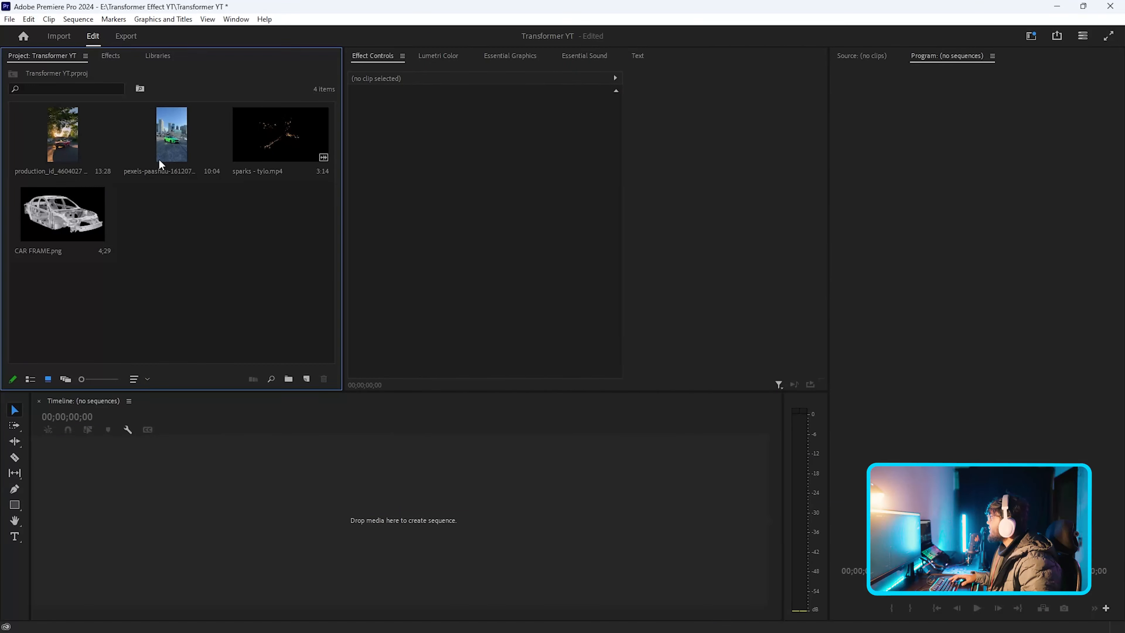
Step: Build a sequence with the green car clip followed by the red car clip, and ripple-trim the green clip's end to about 00:00:02:18
left_click(188, 137)
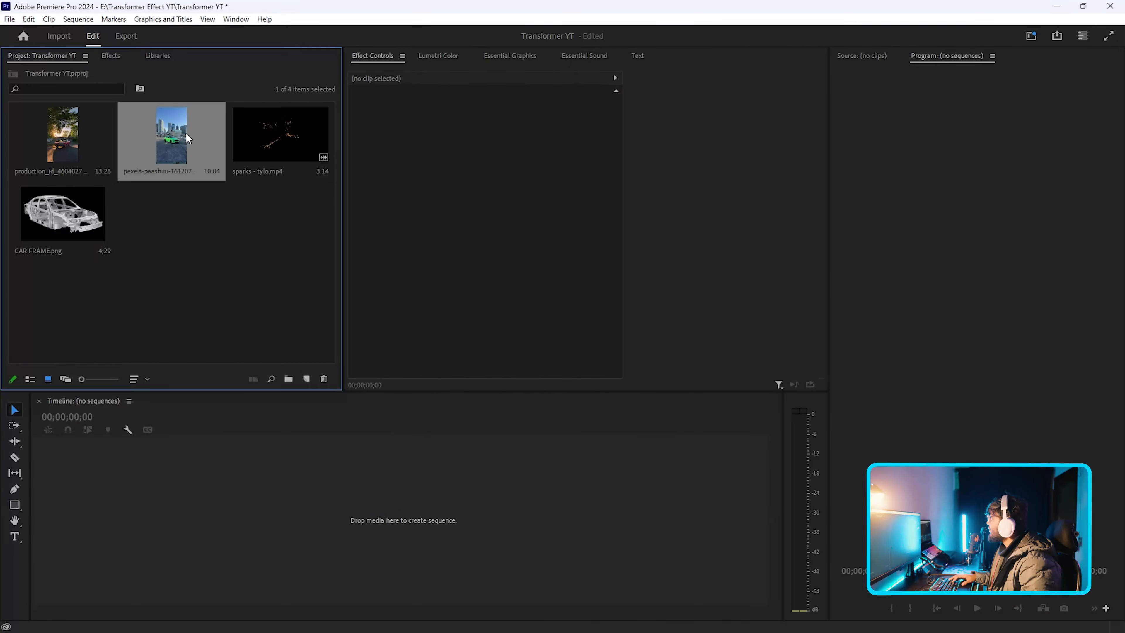
left_click_drag(214, 563, 134, 480)
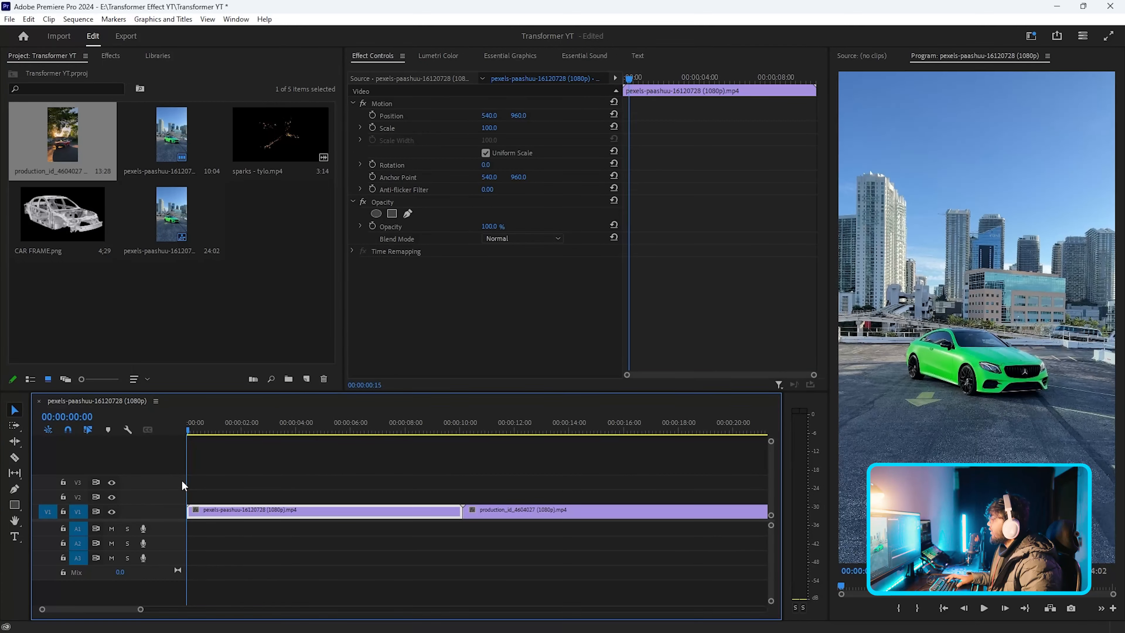
left_click_drag(182, 481, 257, 492)
key("w")
Step: Reverse the playback of the red car clip, keeping its speed at 100%
left_click_drag(289, 423, 466, 444)
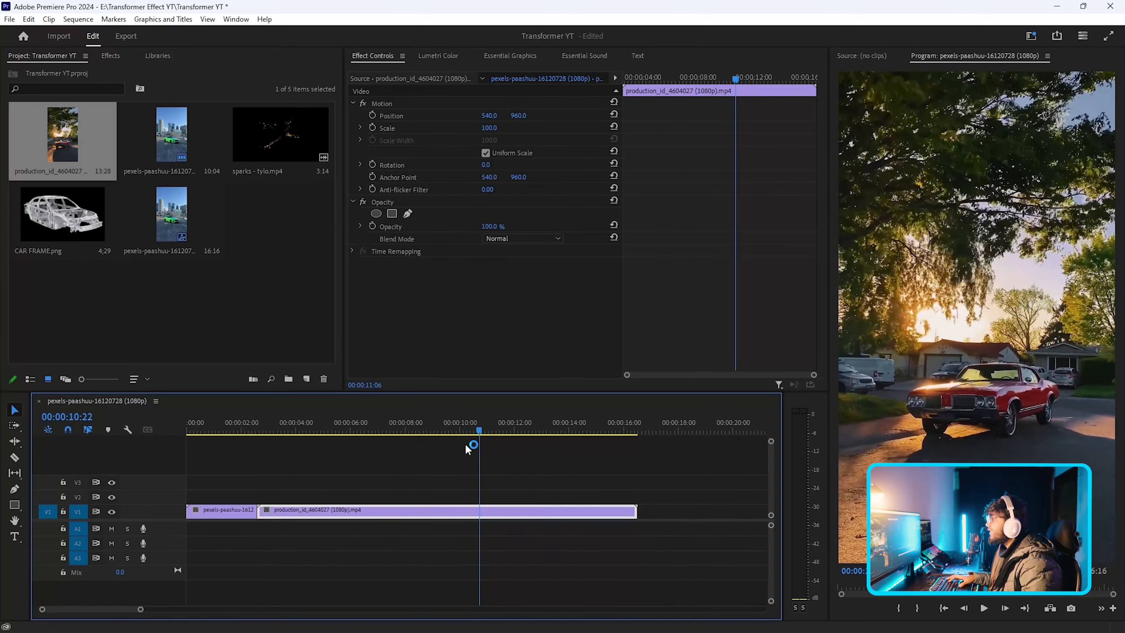
right_click(439, 519)
left_click(499, 397)
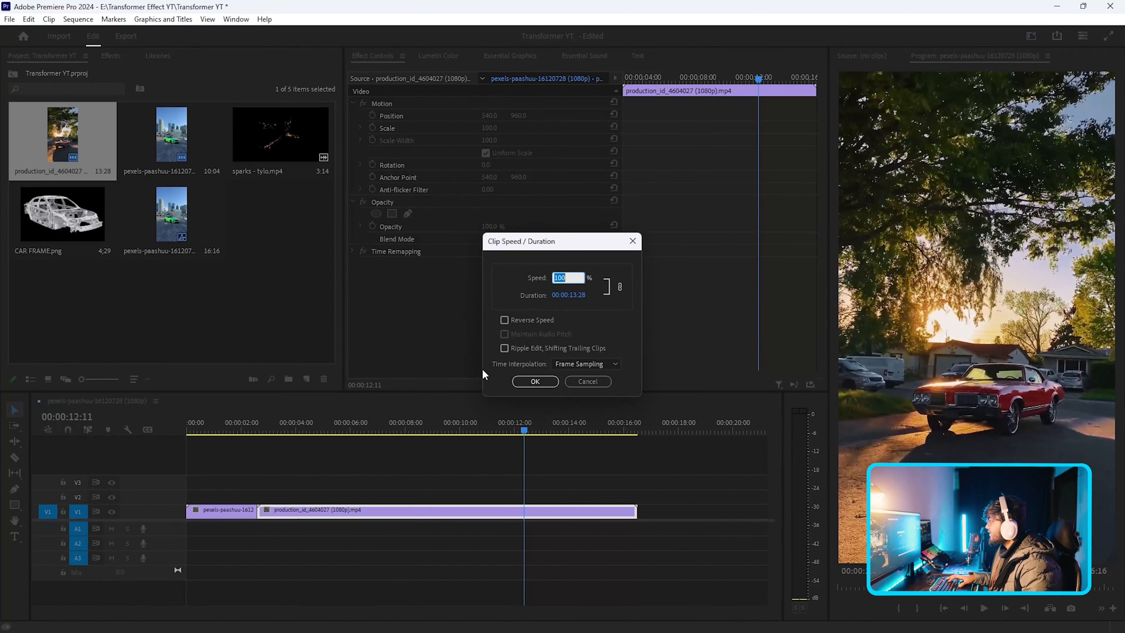
left_click(504, 320)
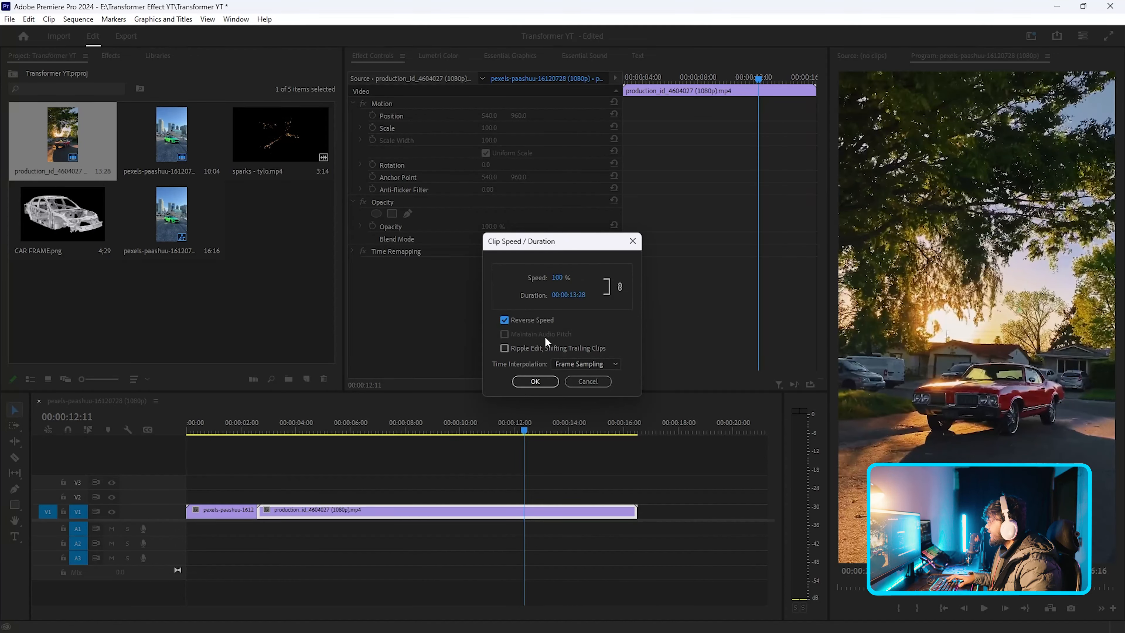
left_click(535, 381)
Step: Find the Horizontal Flip effect and apply it to the reversed red car clip
left_click(291, 429)
left_click_drag(257, 434, 240, 451)
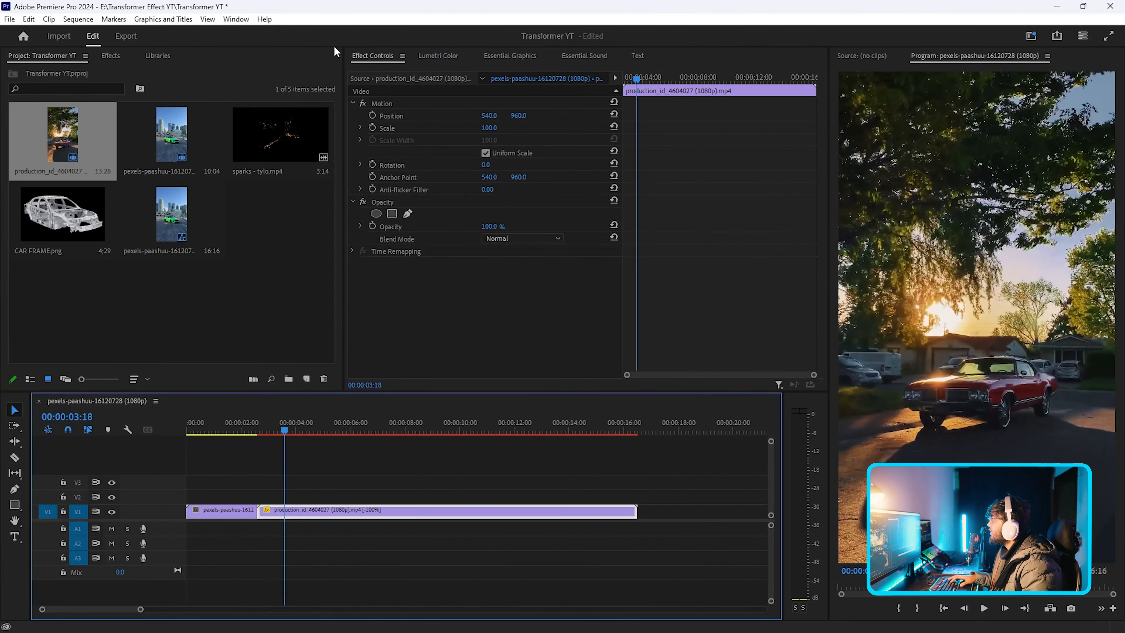
left_click(114, 58)
left_click(88, 74)
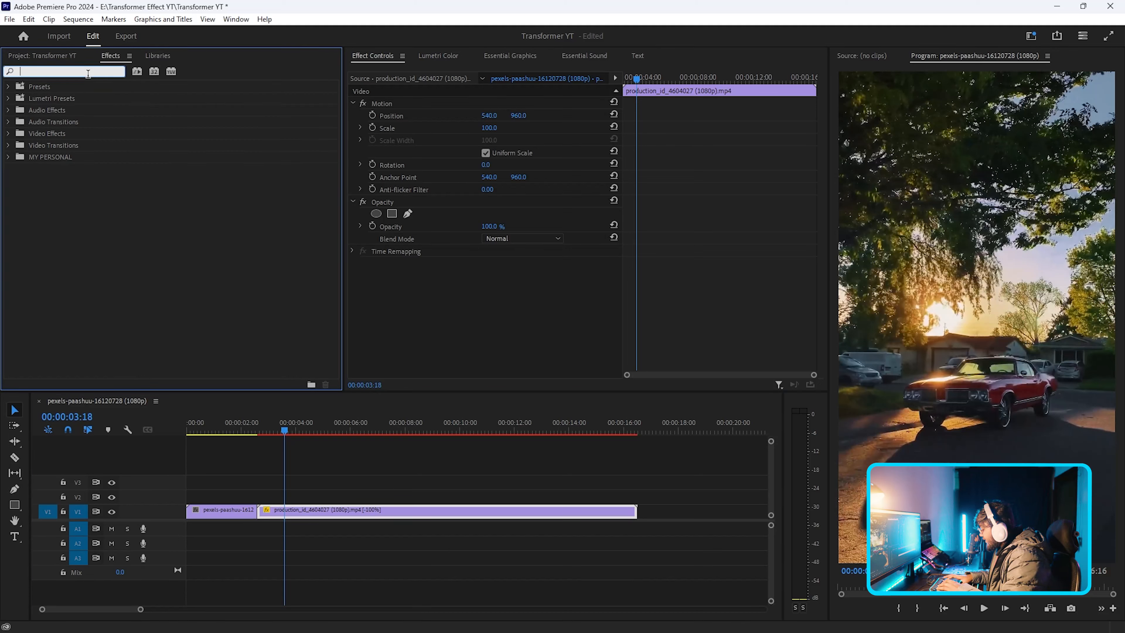
type("hori")
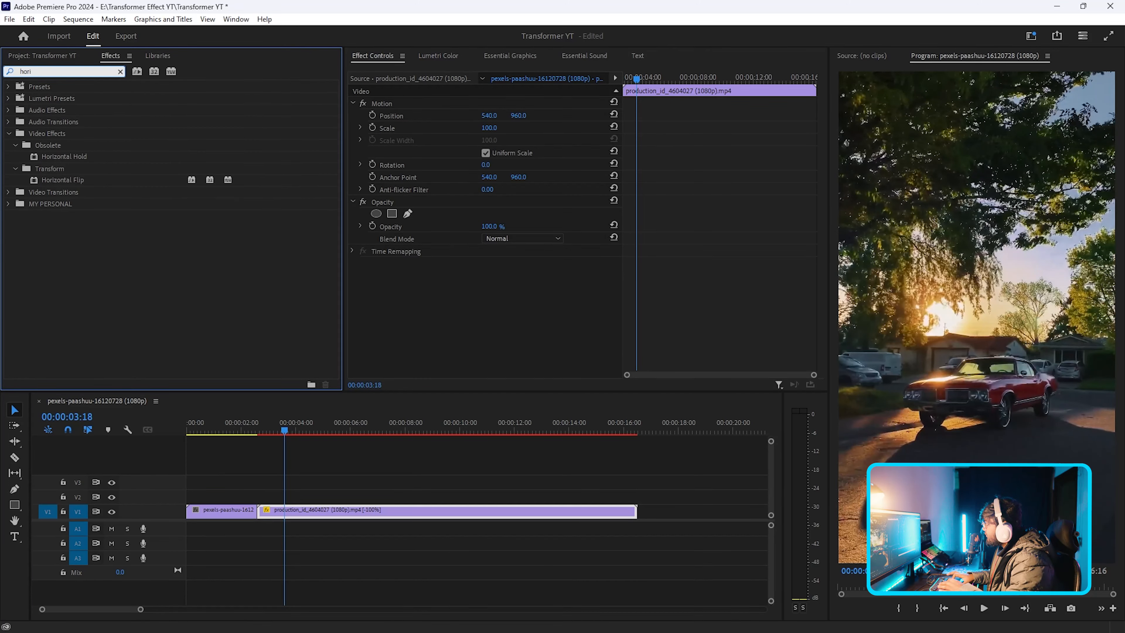
double_click(63, 180)
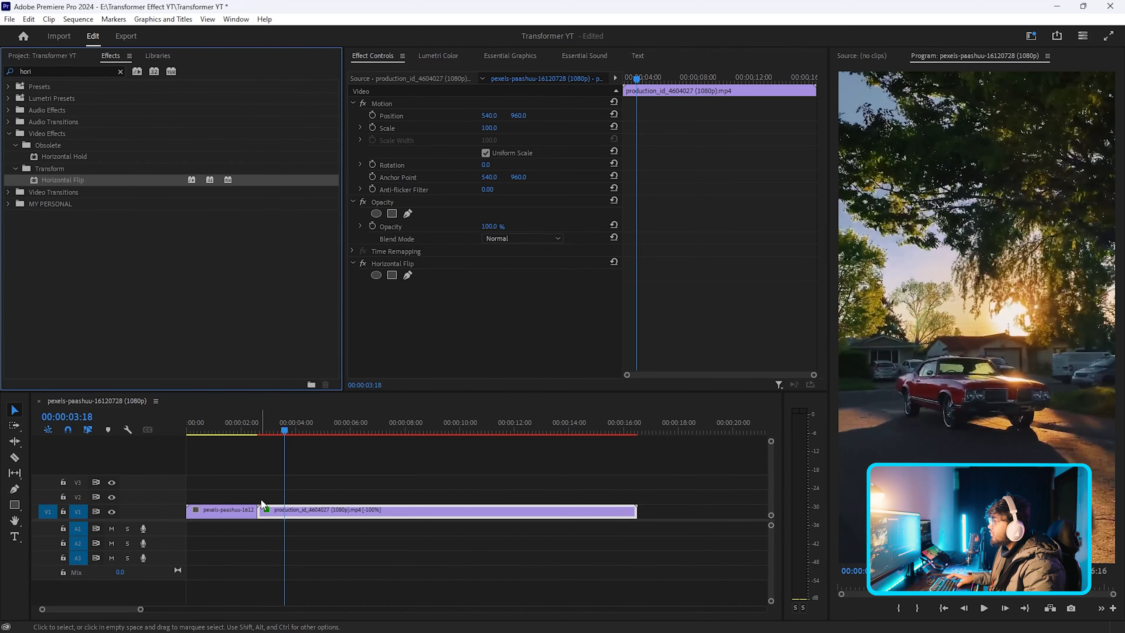
Step: Play back the flipped red car clip and ripple-trim its end at 00:00:06:05
left_click(269, 427)
key("space")
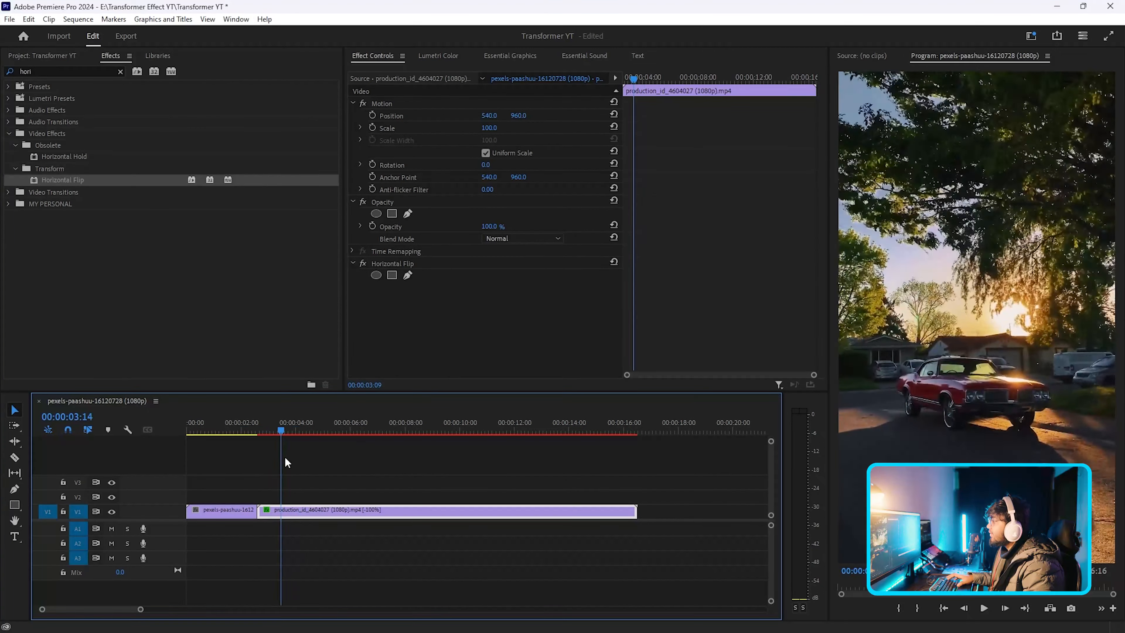
left_click_drag(286, 459, 355, 460)
key("w")
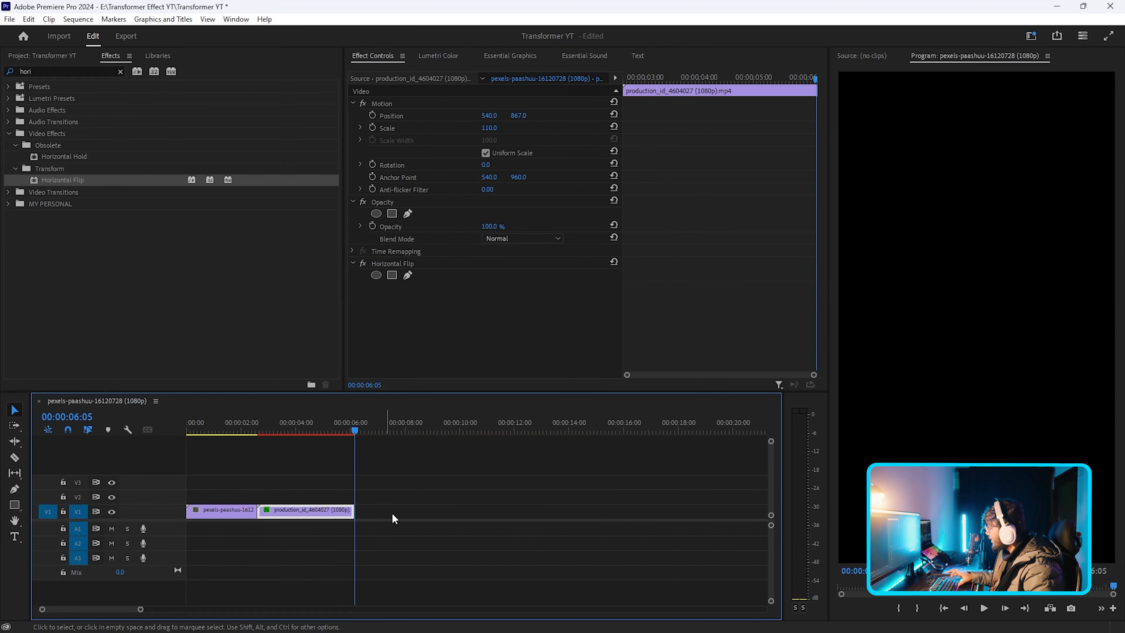
left_click_drag(692, 514, 690, 529)
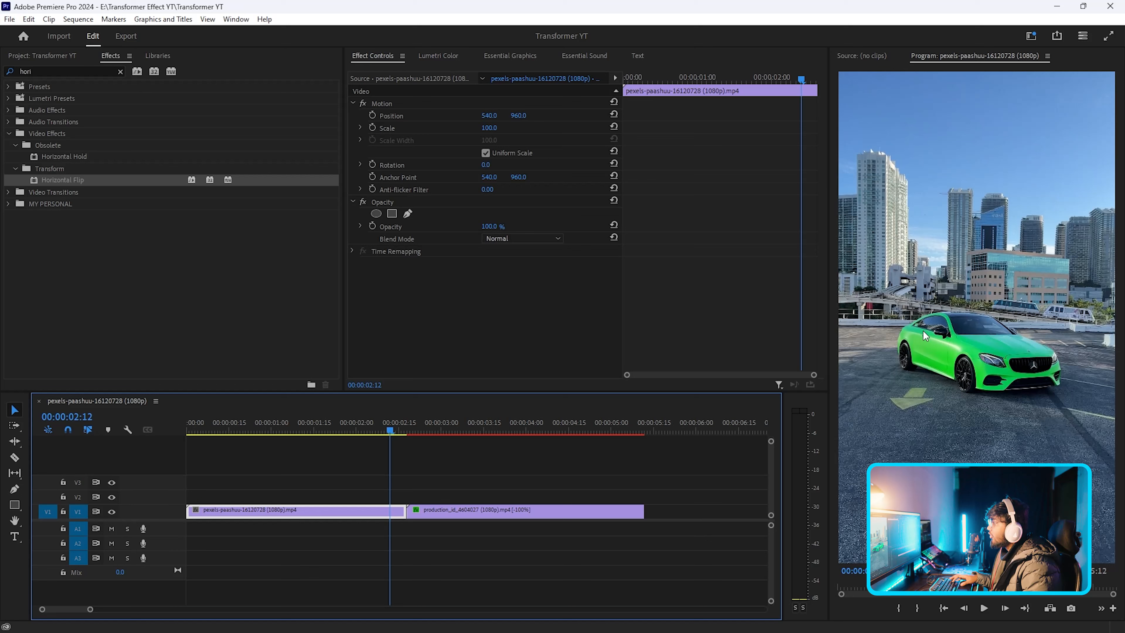
Step: Export the green car clip's last frame at 00:00:02:17 as a JPEG still, replacing the default file name
left_click_drag(393, 429, 406, 444)
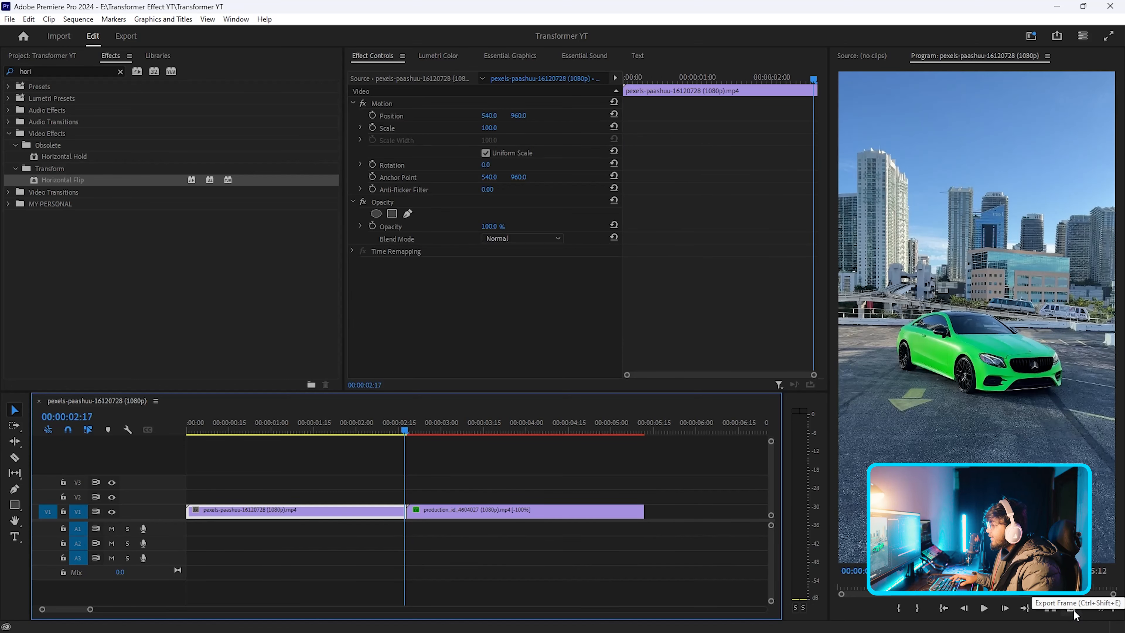
left_click(1113, 608)
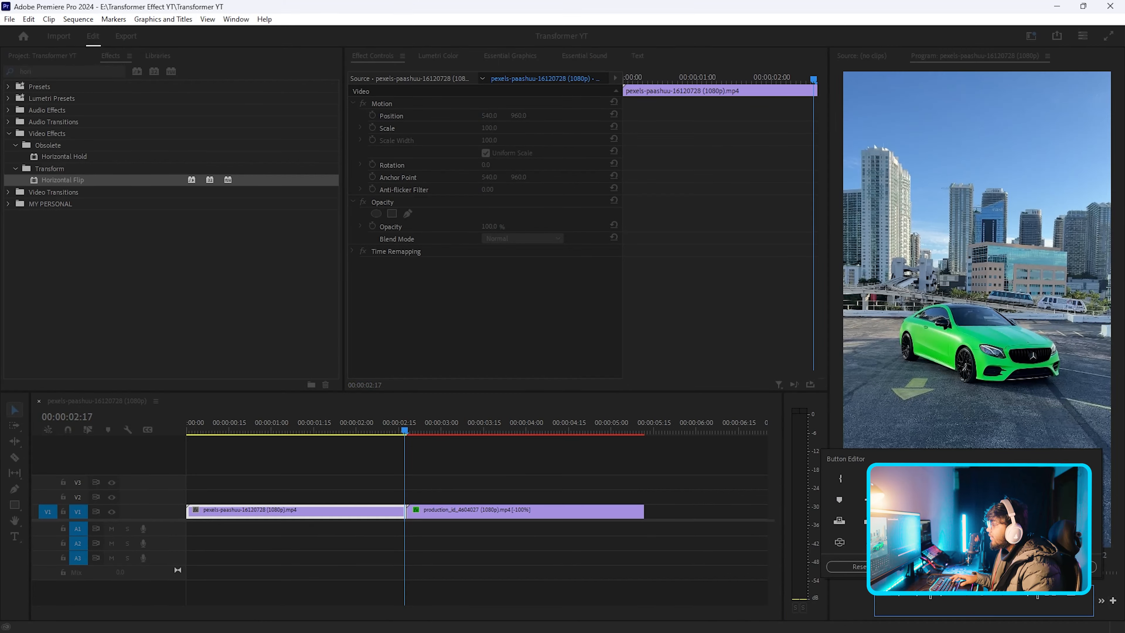
left_click(1074, 567)
left_click(1072, 610)
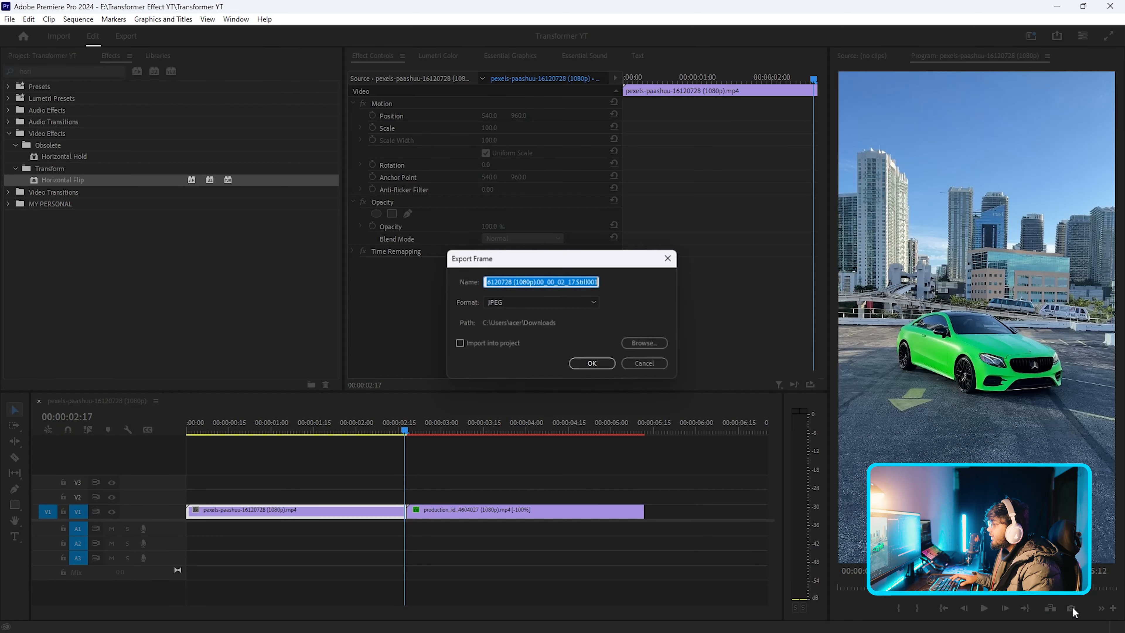
left_click(521, 306)
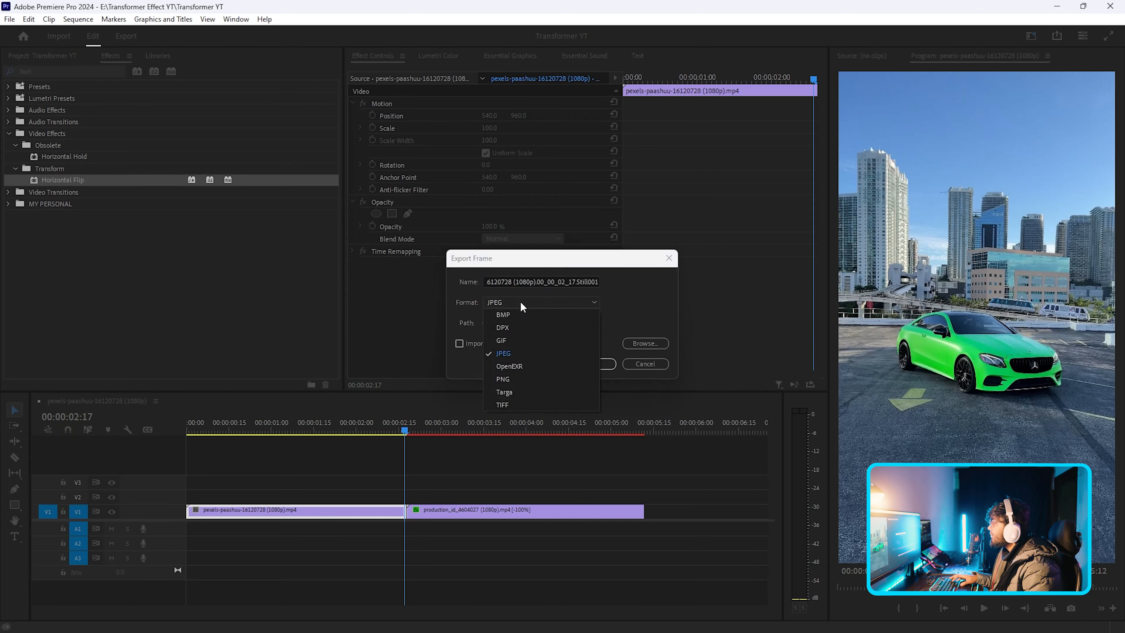
left_click(520, 354)
double_click(535, 281)
key("BackSpace")
key("BackSpace")
key("BackSpace")
key("BackSpace")
key("BackSpace")
key("BackSpace")
key("BackSpace")
key("BackSpace")
key("BackSpace")
key("BackSpace")
key("BackSpace")
key("BackSpace")
key("BackSpace")
key("BackSpace")
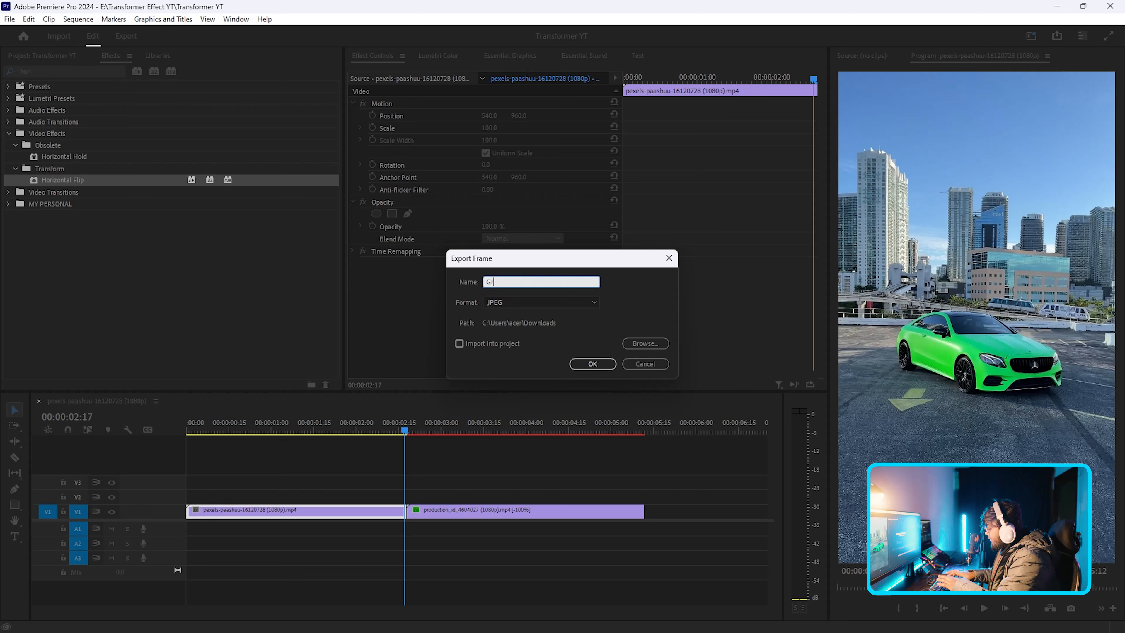
key("Return")
Step: Export the red car clip's first frame at 00:00:02:18 as a JPEG still named Red Car
left_click_drag(405, 432, 408, 432)
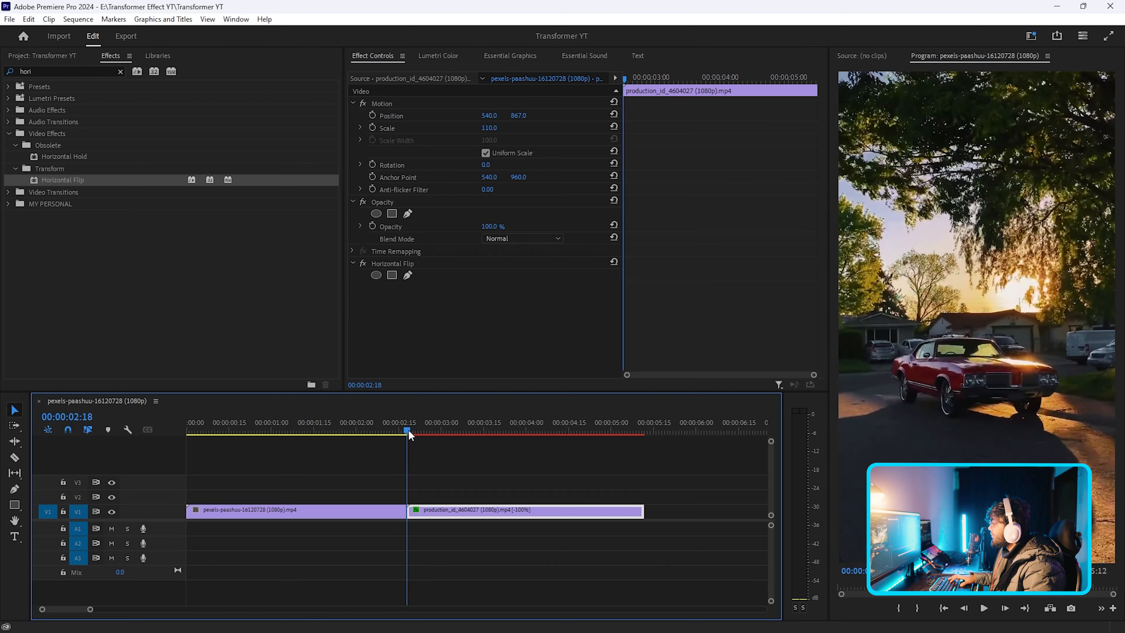
left_click(1071, 608)
type("Red ")
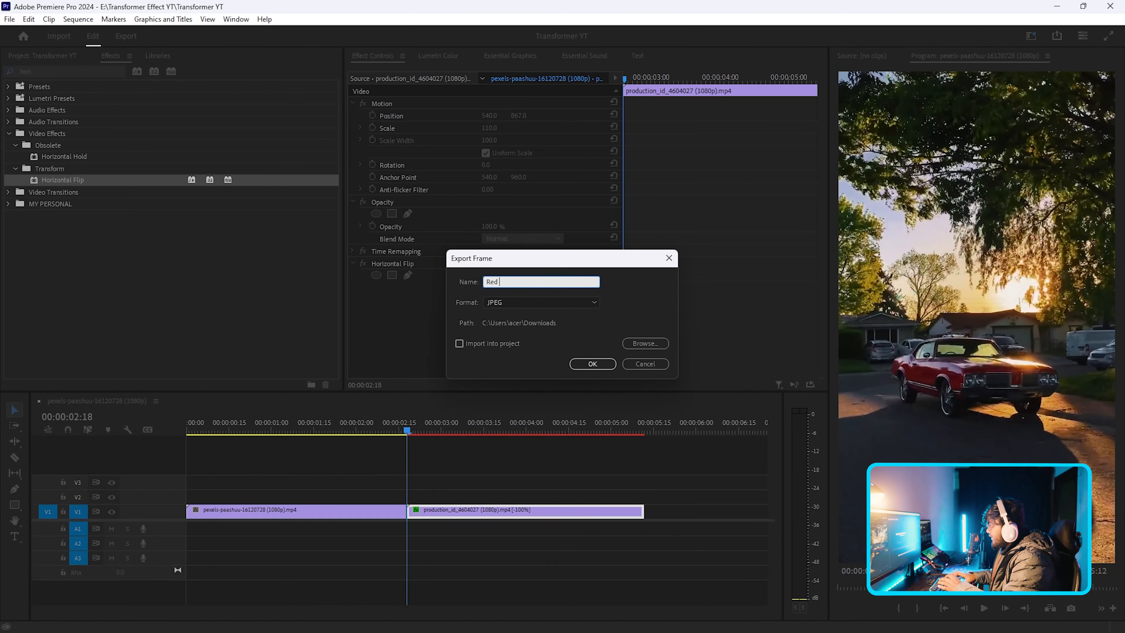
type("Car")
left_click(609, 363)
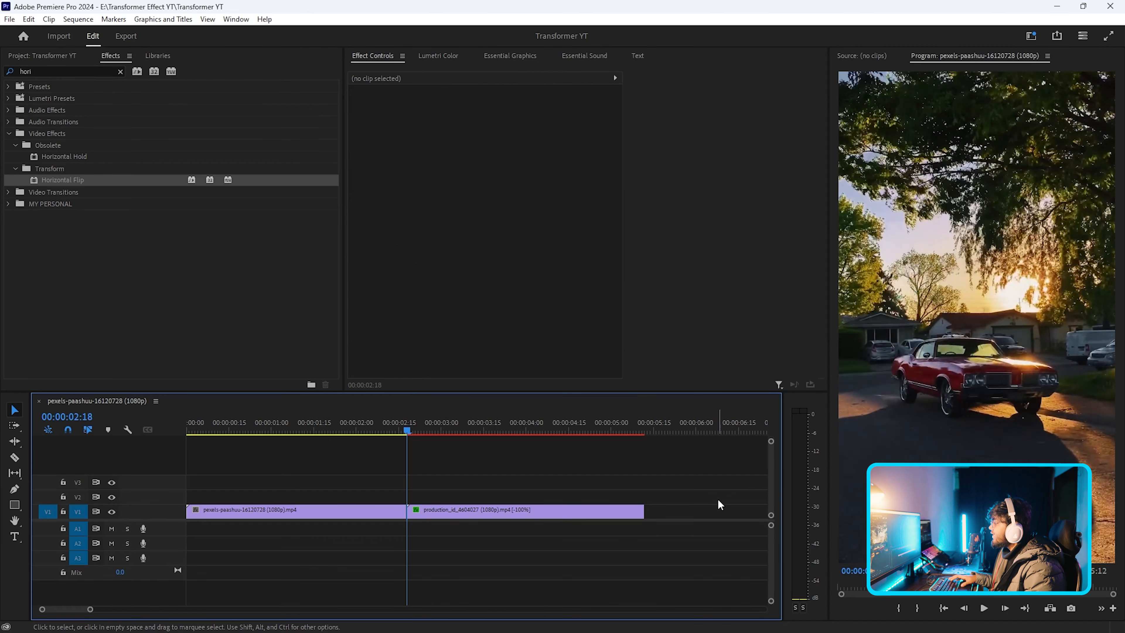
Step: Switch to Microsoft Edge, open Adobe Firefly's Generative fill, and upload the exported green car frame
left_click(459, 617)
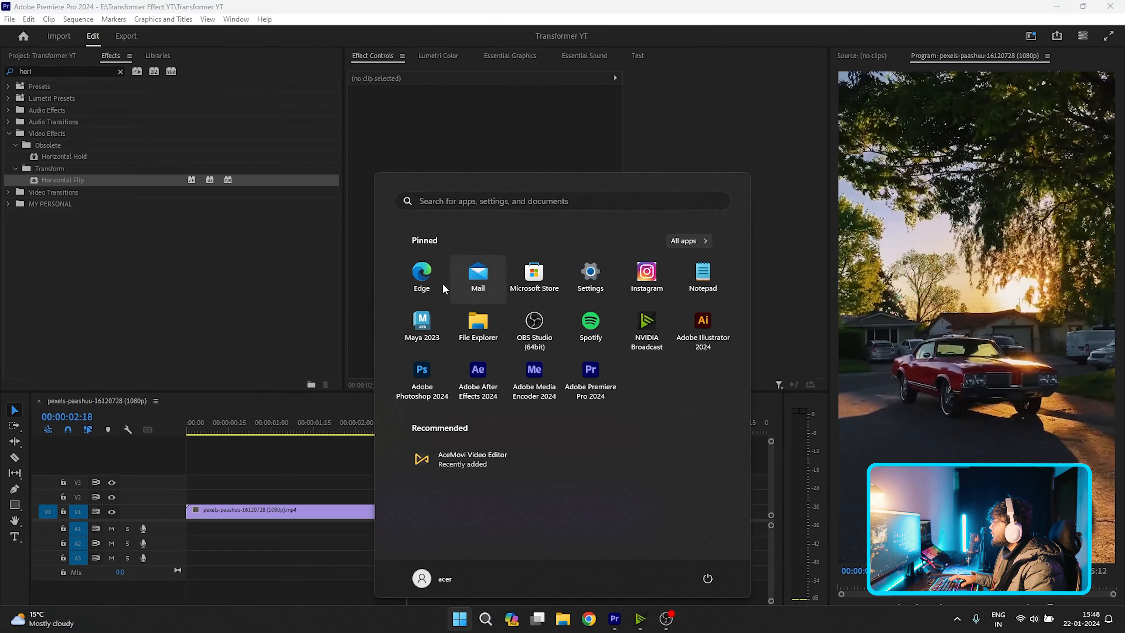
key("Escape")
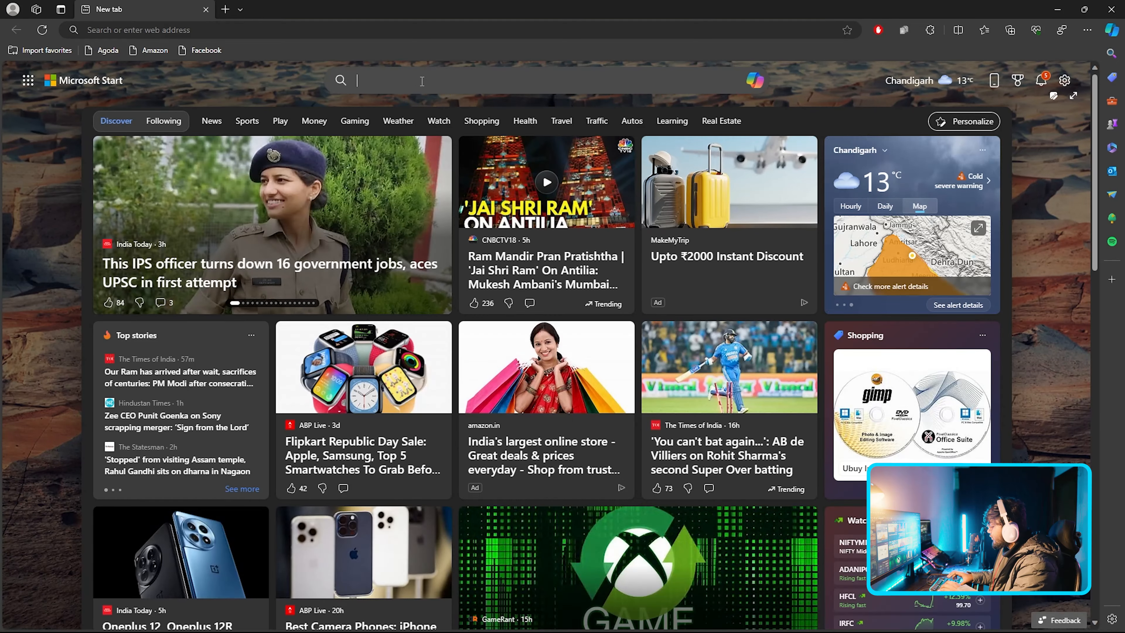
left_click(421, 81)
type("ad")
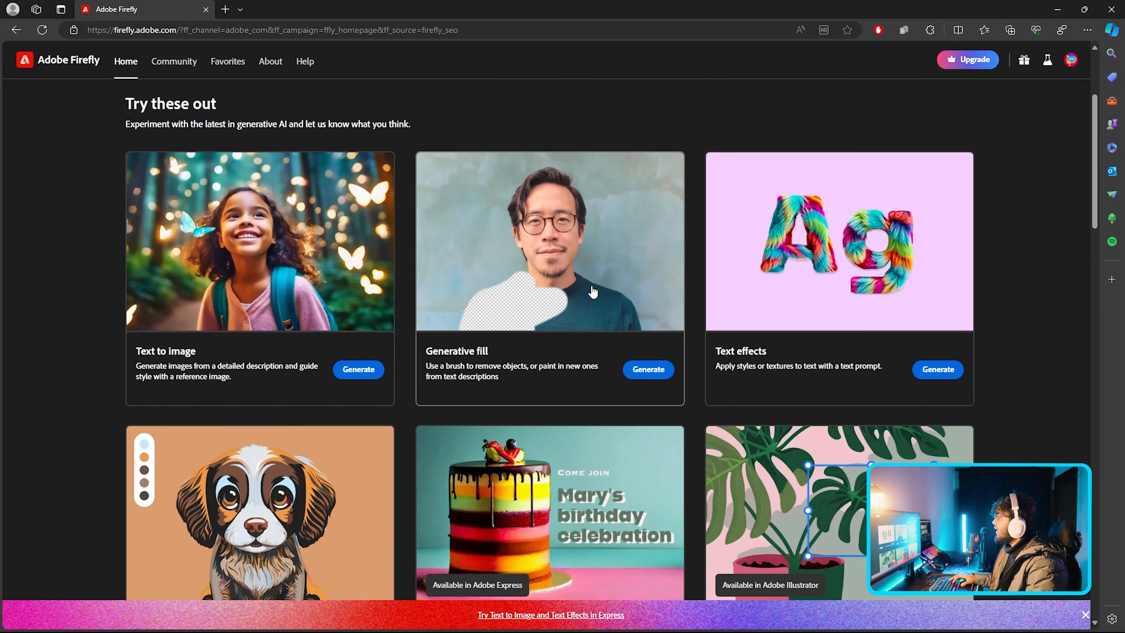
left_click(584, 291)
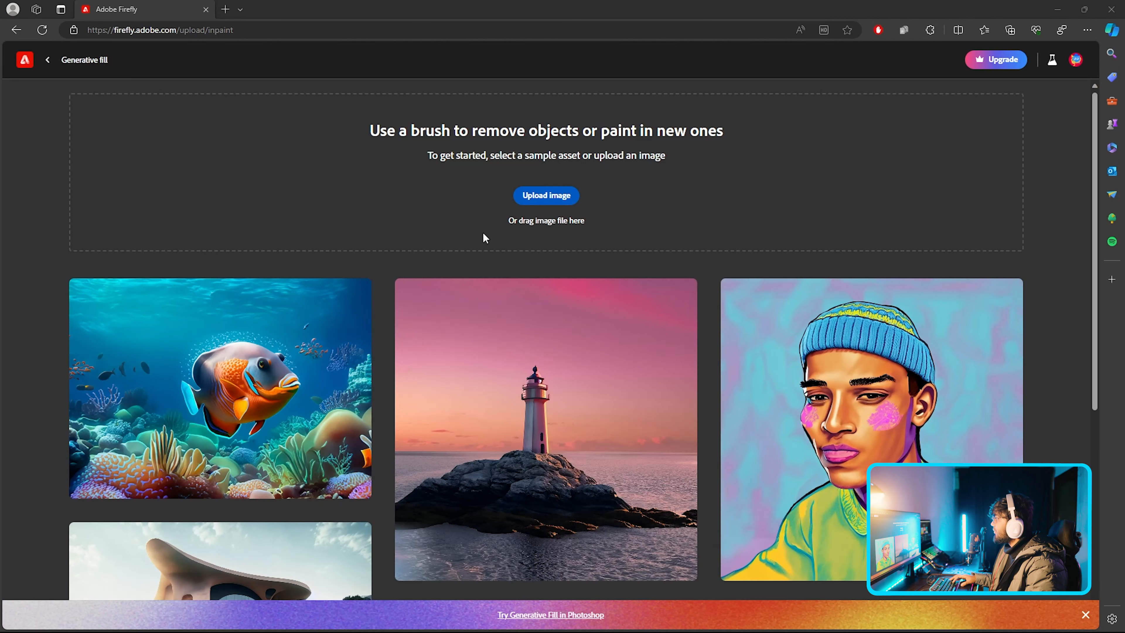
left_click(482, 232)
left_click(607, 372)
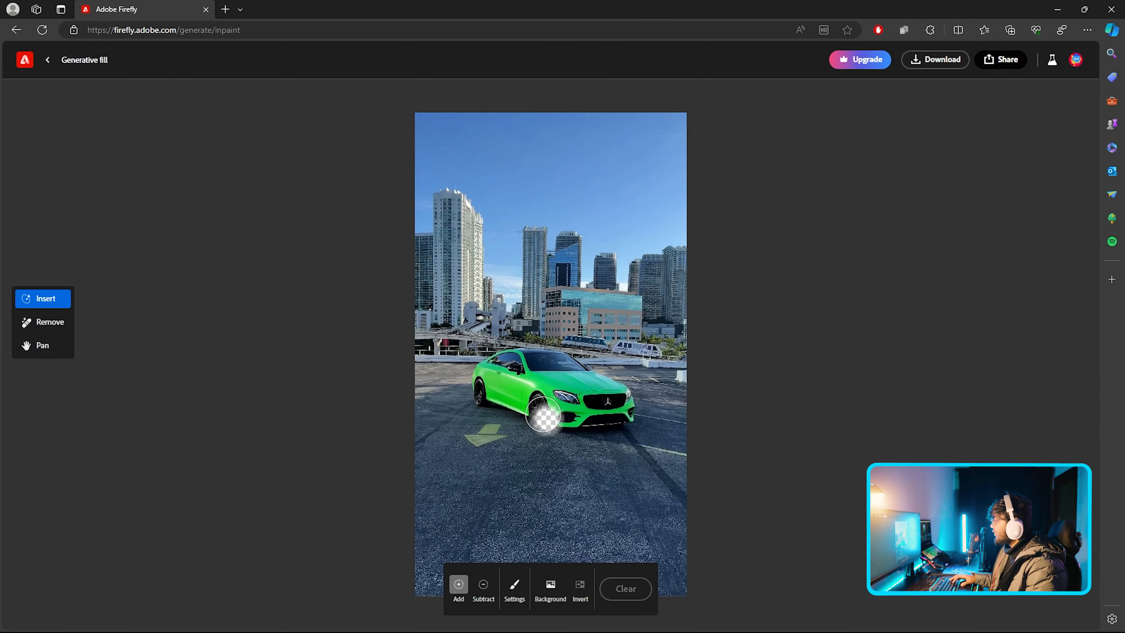
Step: Brush over the entire green car, generate a fill without a prompt, and keep the third variation with the empty parking lot
mouse_move(545, 417)
left_mouse_down()
mouse_move(474, 399)
mouse_move(482, 380)
mouse_move(514, 358)
mouse_move(547, 357)
mouse_move(616, 399)
left_mouse_up()
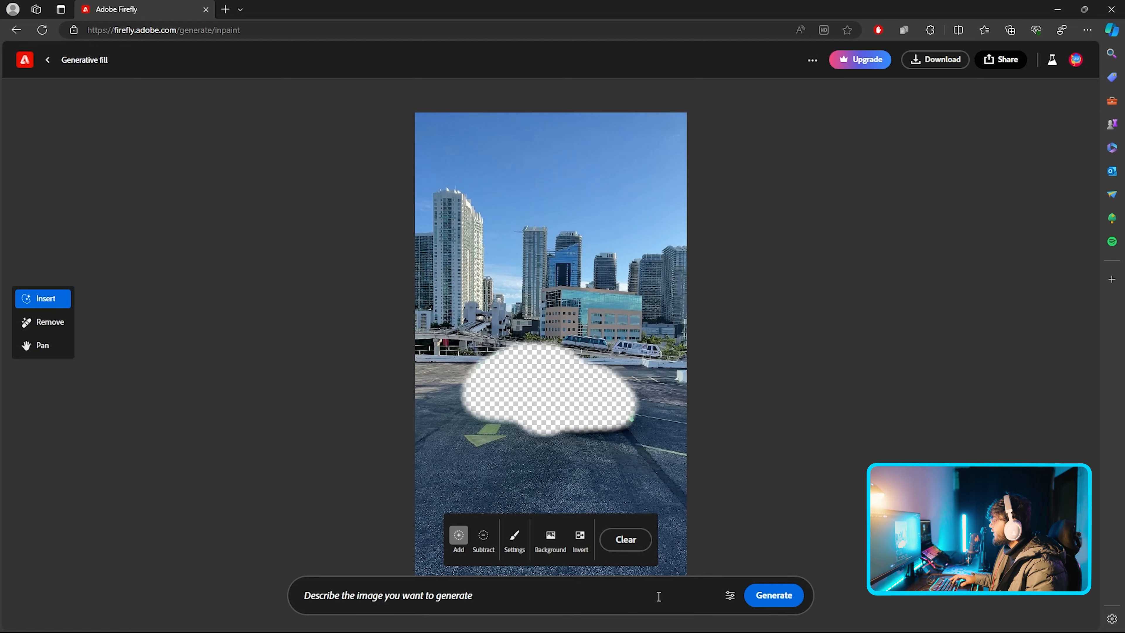
left_click(776, 603)
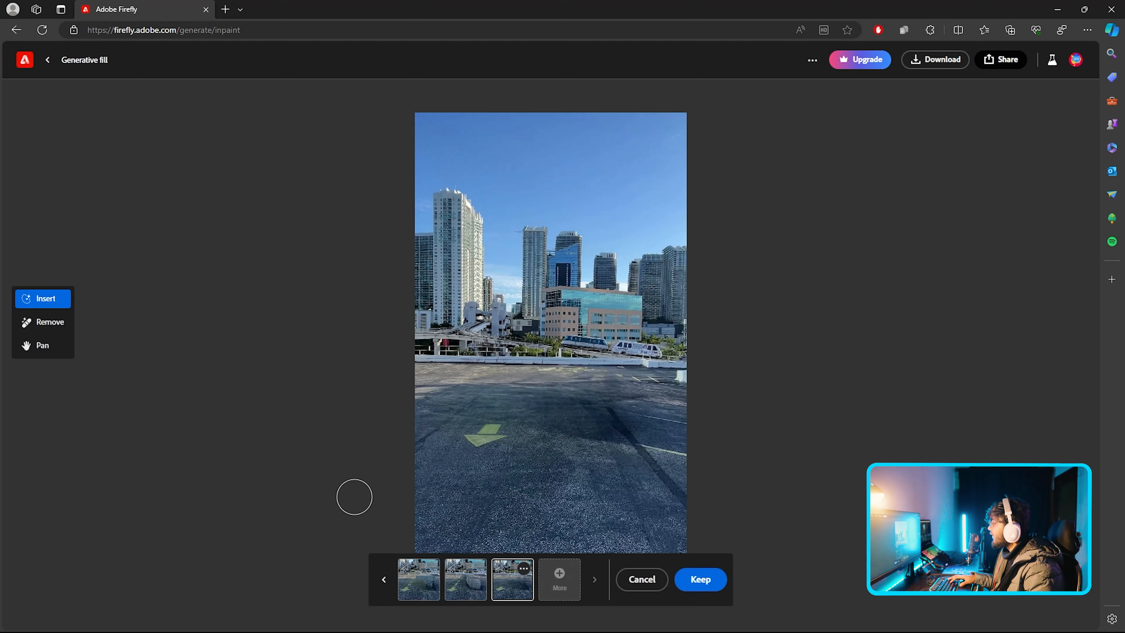
left_click(416, 586)
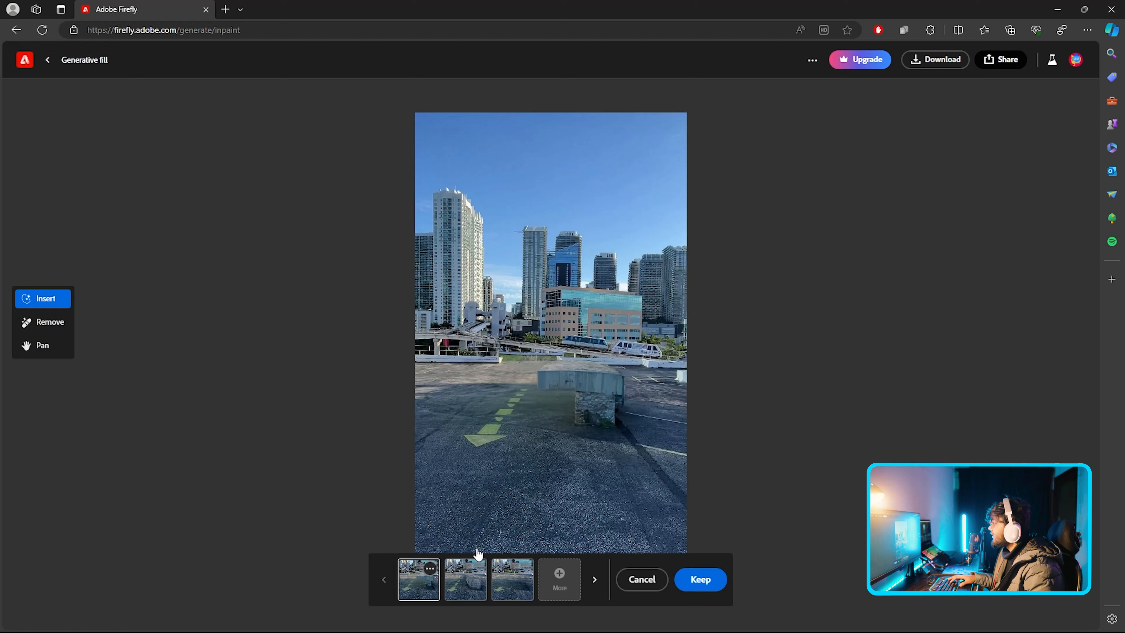
left_click(515, 585)
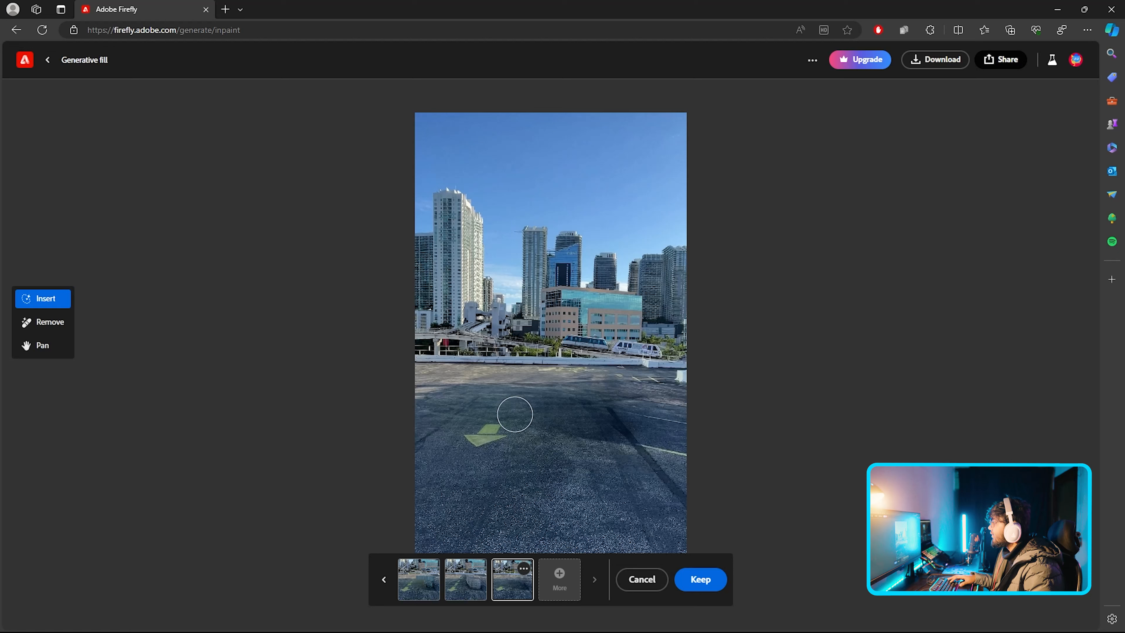
left_click(699, 581)
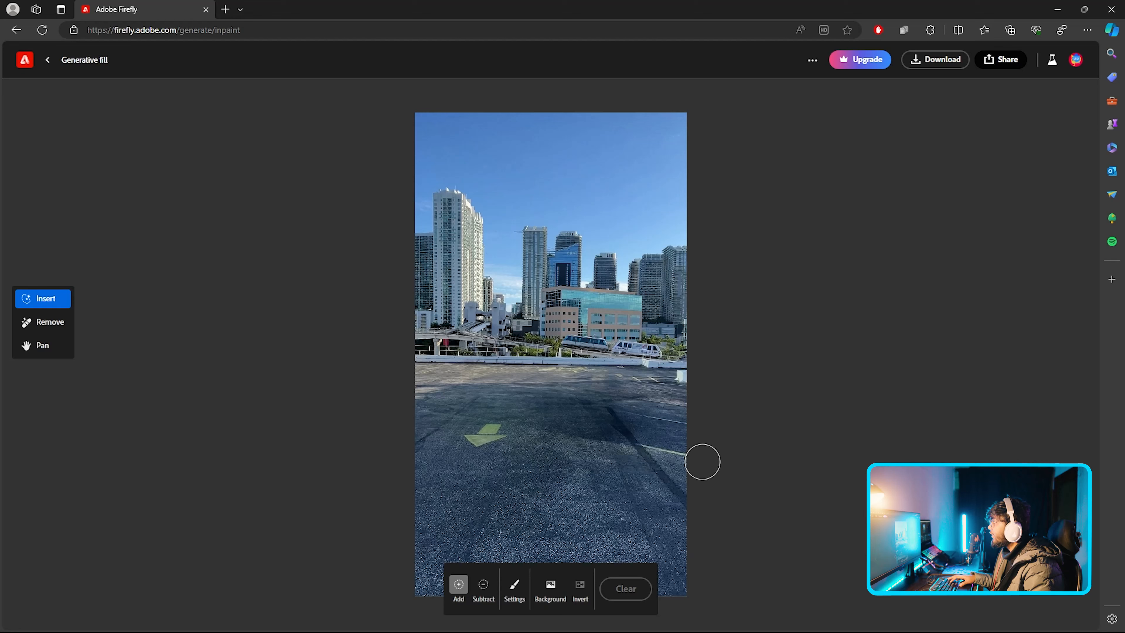
Step: Download the car-free image from Firefly and open the saved PNG to check it
left_click(928, 61)
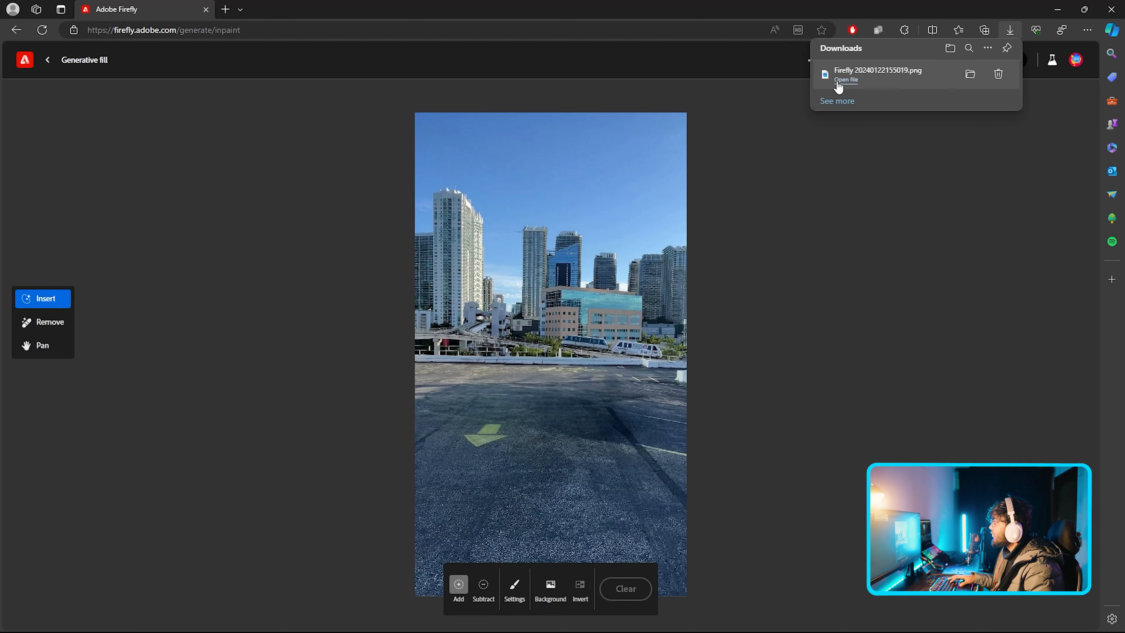
left_click(846, 79)
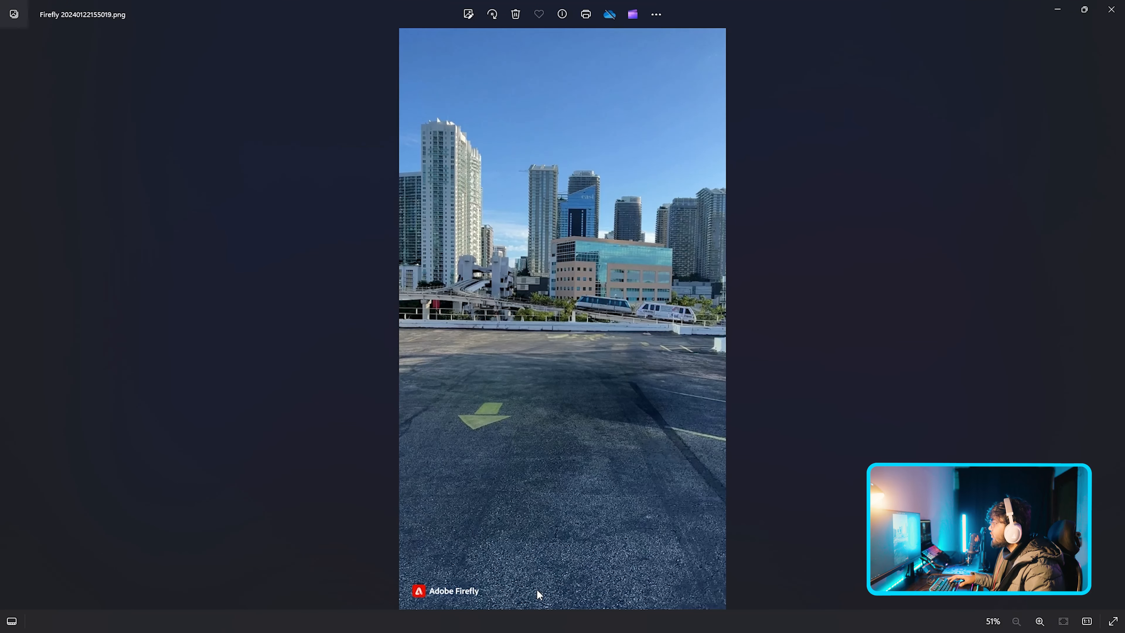
left_click(1111, 10)
left_click(1058, 8)
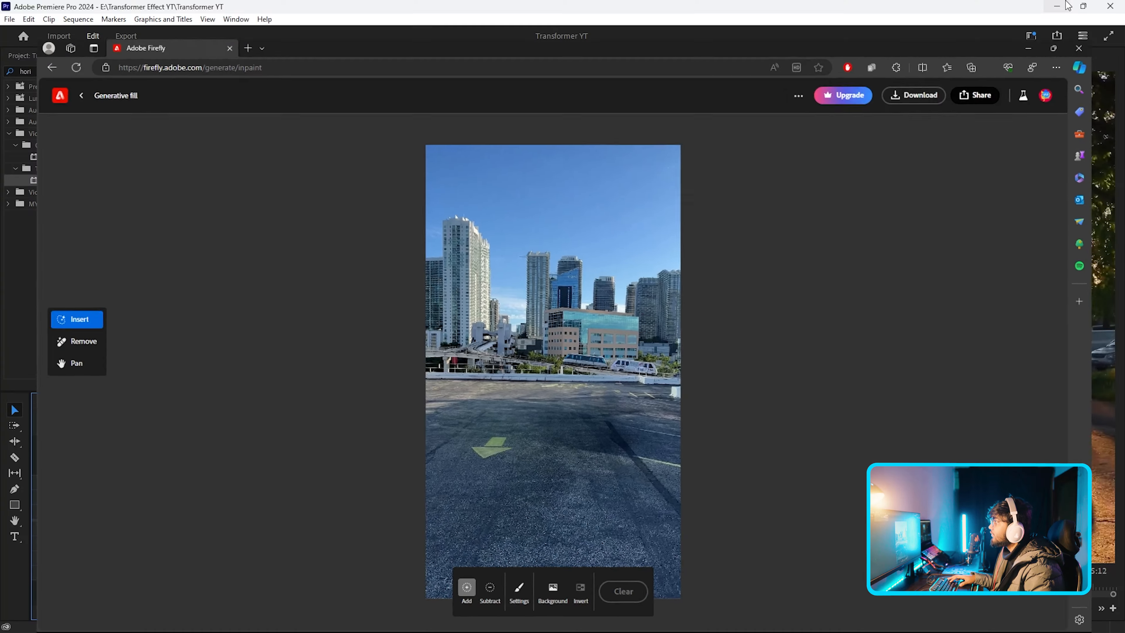
left_click(1058, 7)
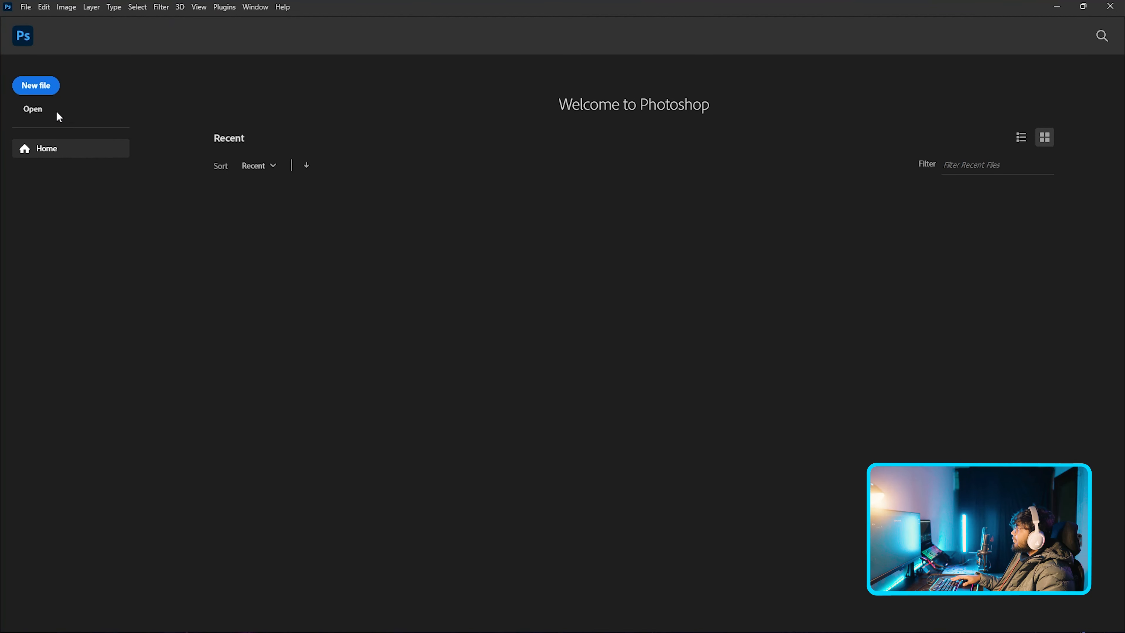
left_click(41, 116)
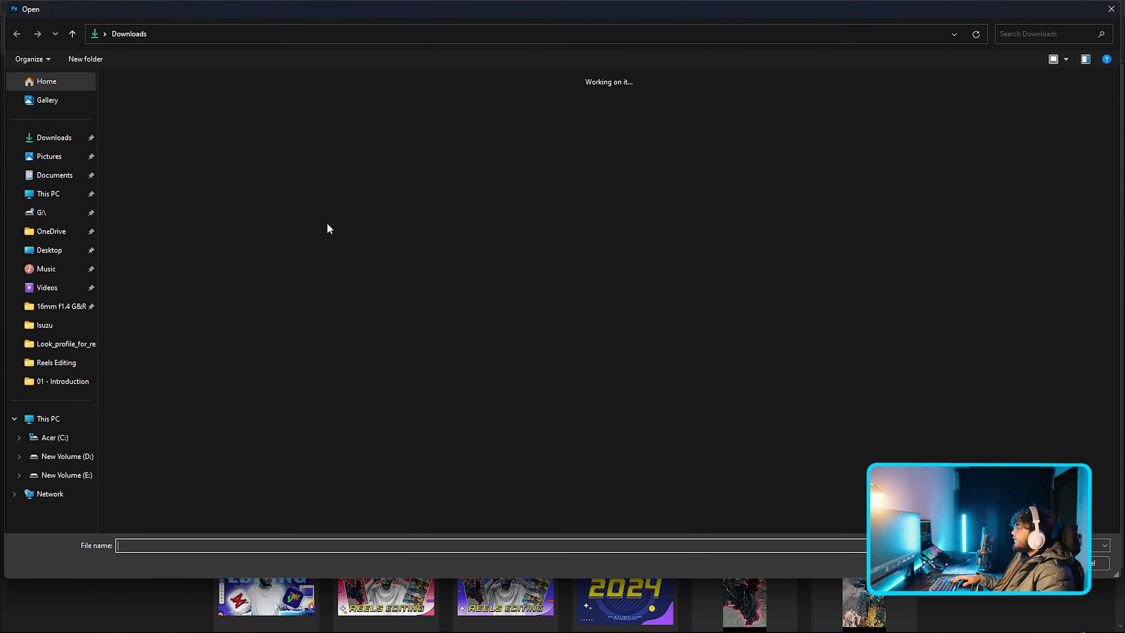
left_click(267, 138)
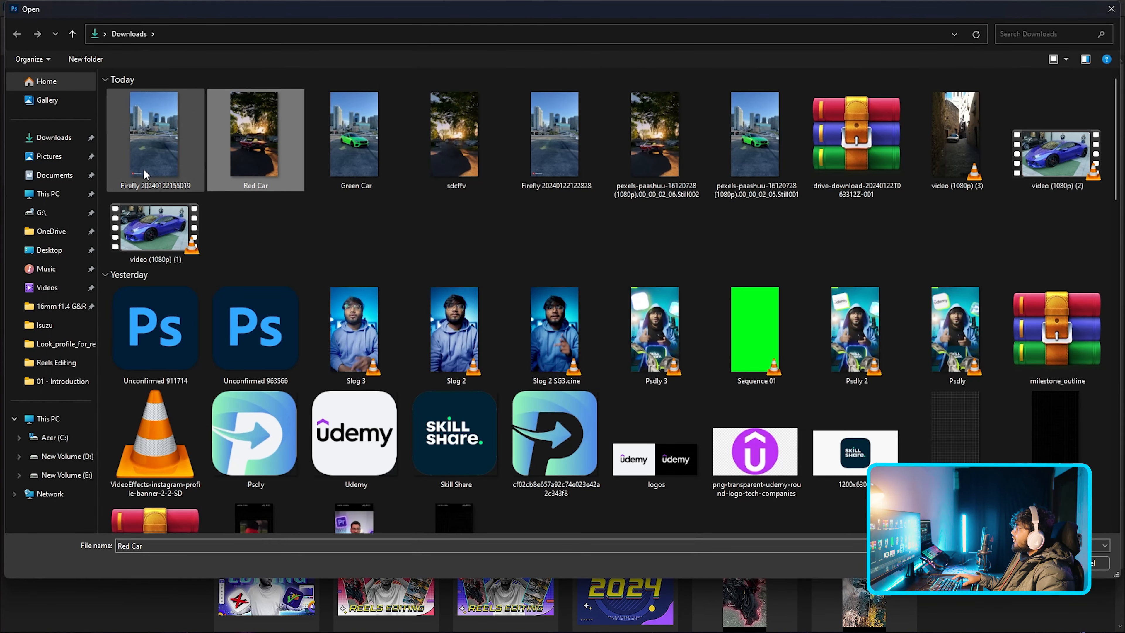
left_click(140, 153, "ctrl")
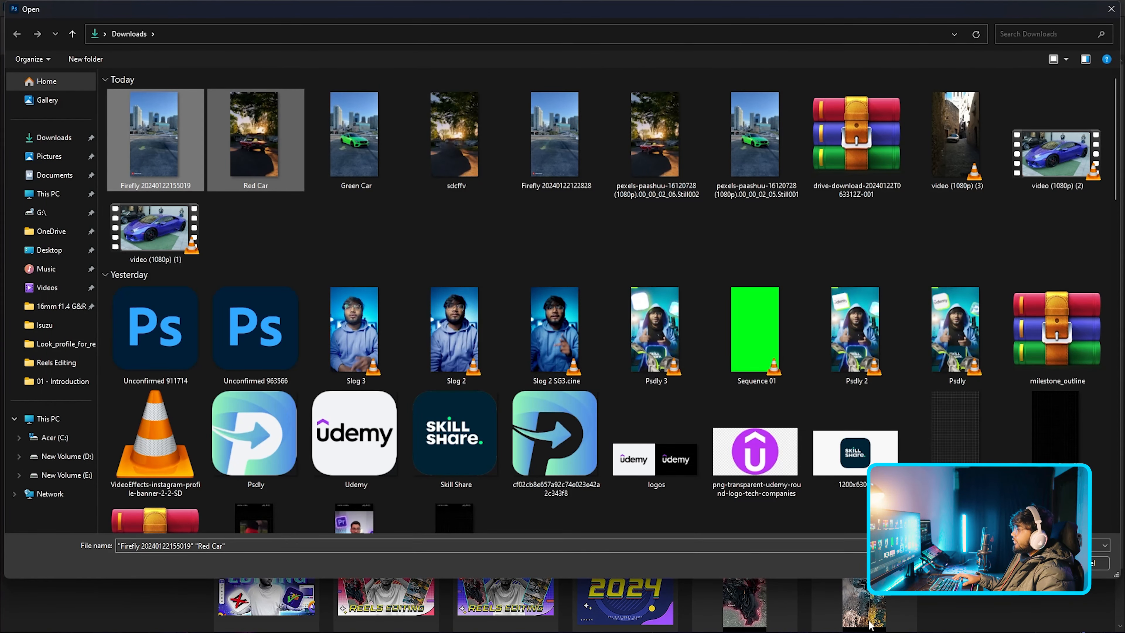
key("Return")
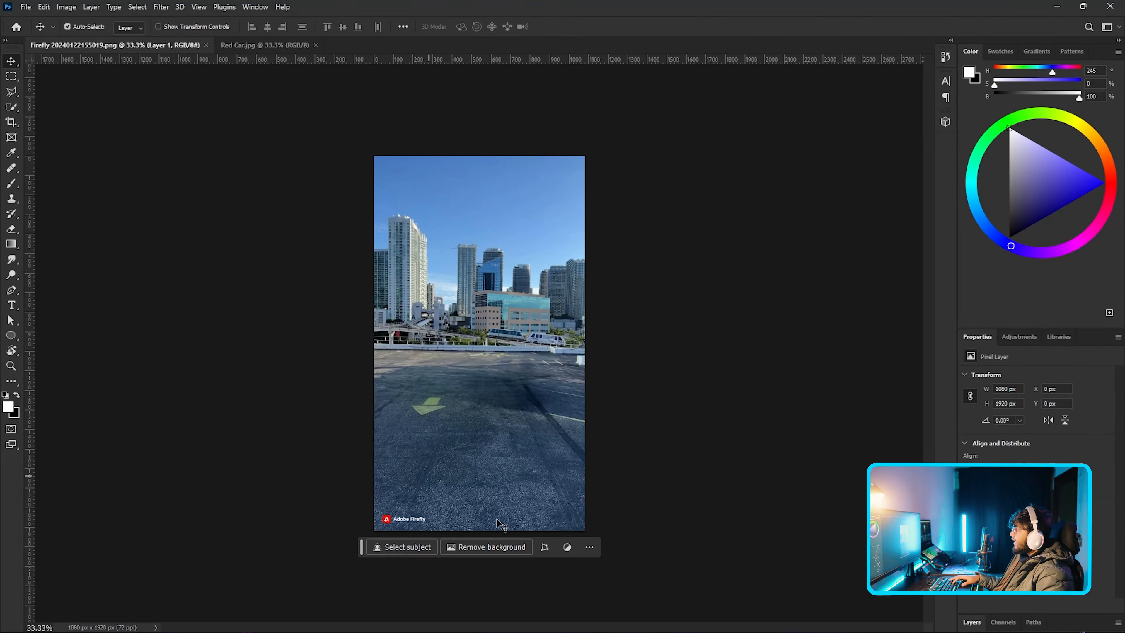
Step: Remove the Adobe Firefly watermark with a rectangular marquee of about 242 × 75 px and a Content-Aware fill, and deselect
left_click_drag(469, 490, 510, 417)
key("z")
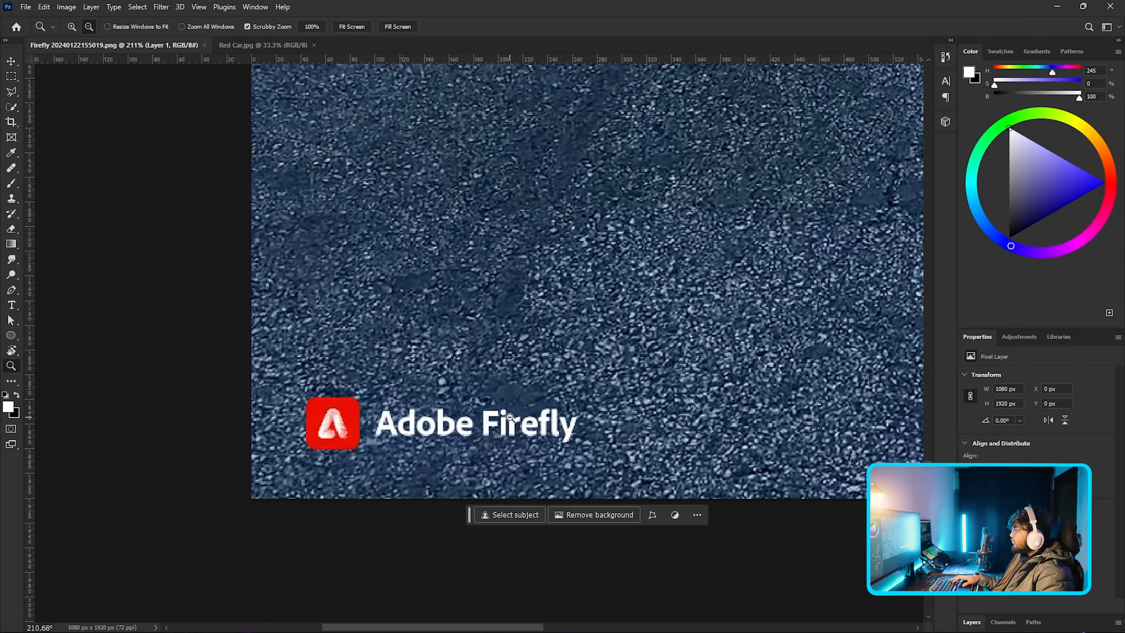
left_click(11, 78)
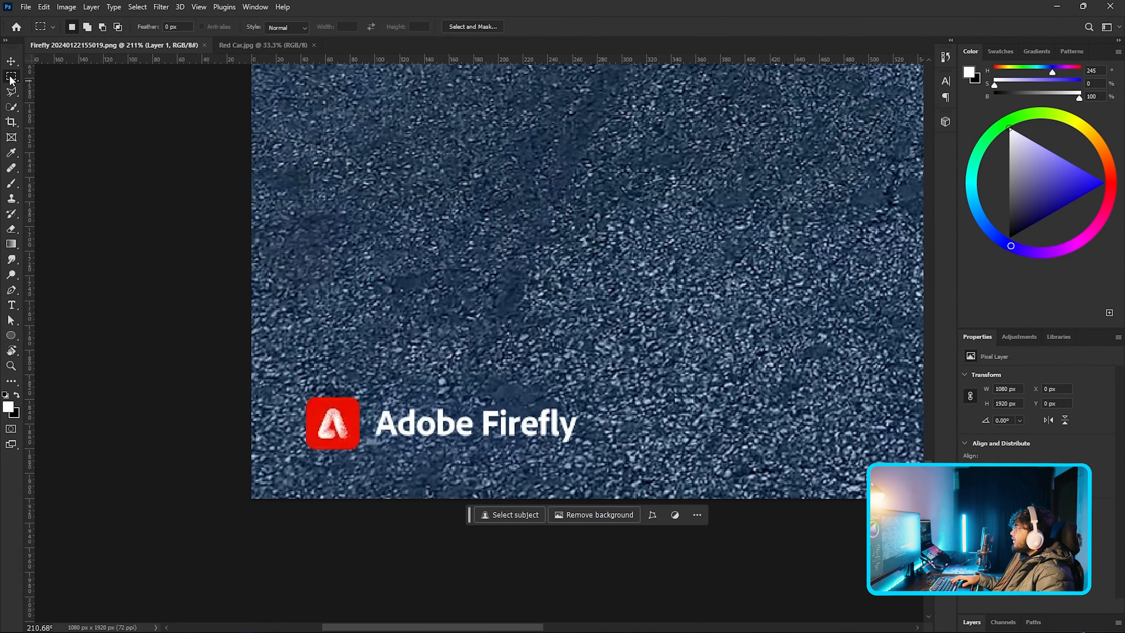
right_click(11, 78)
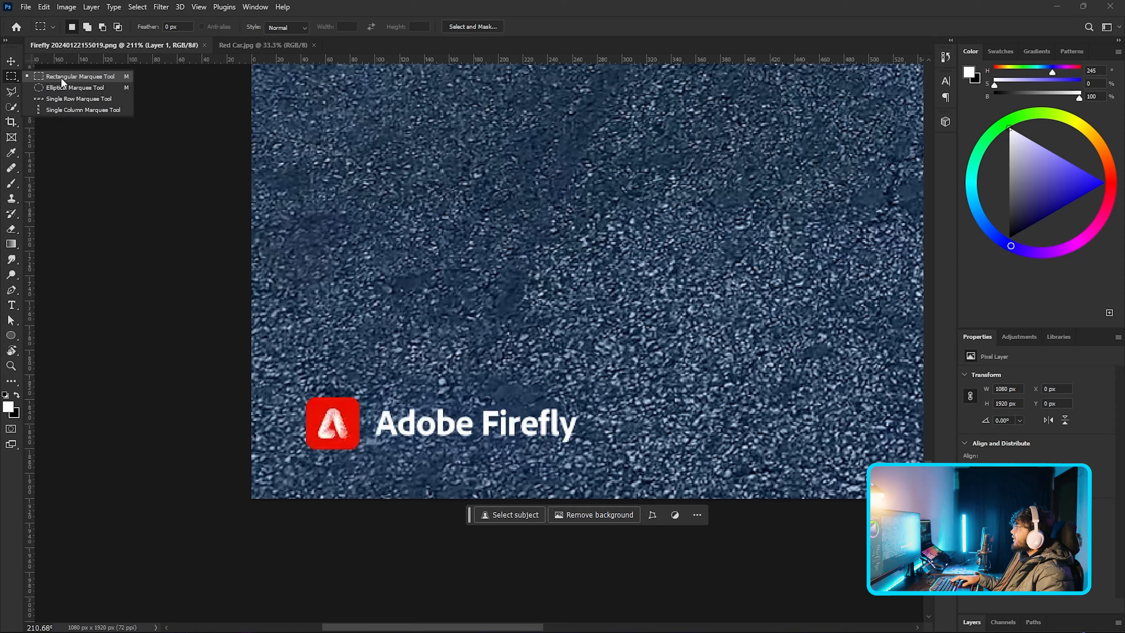
left_click(78, 82)
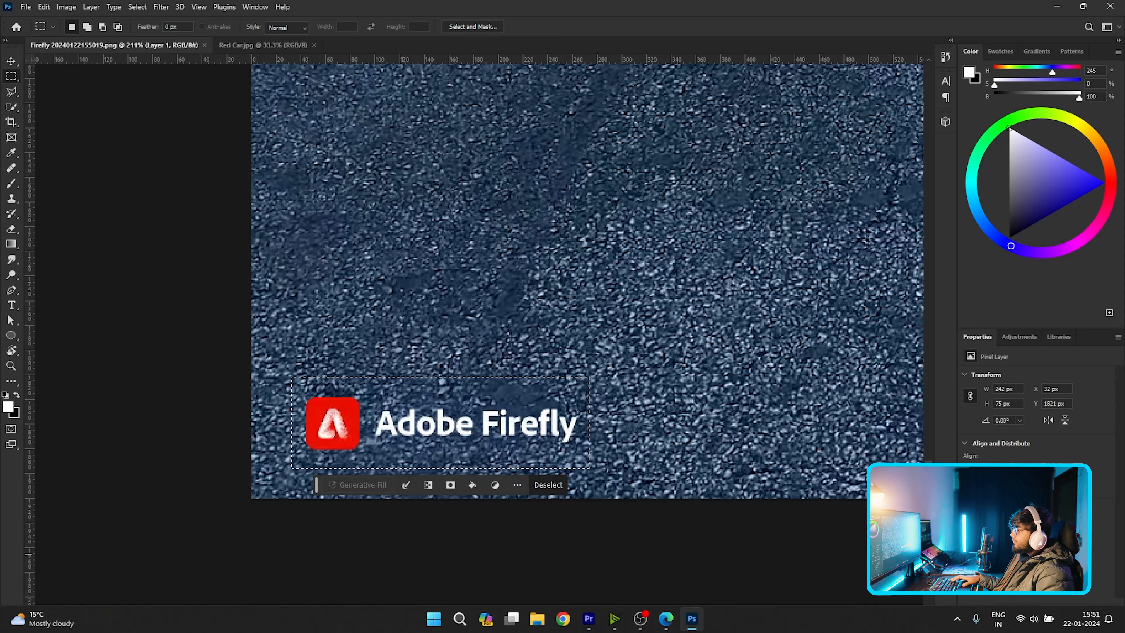
left_click(1003, 622)
left_click(972, 557)
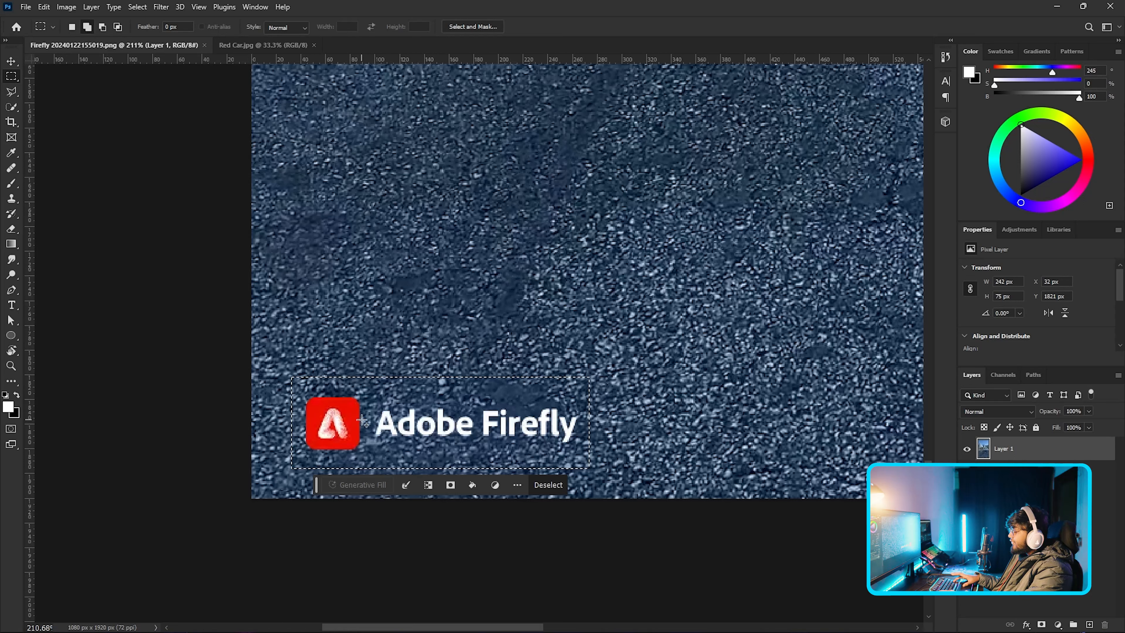
key("shift+BackSpace")
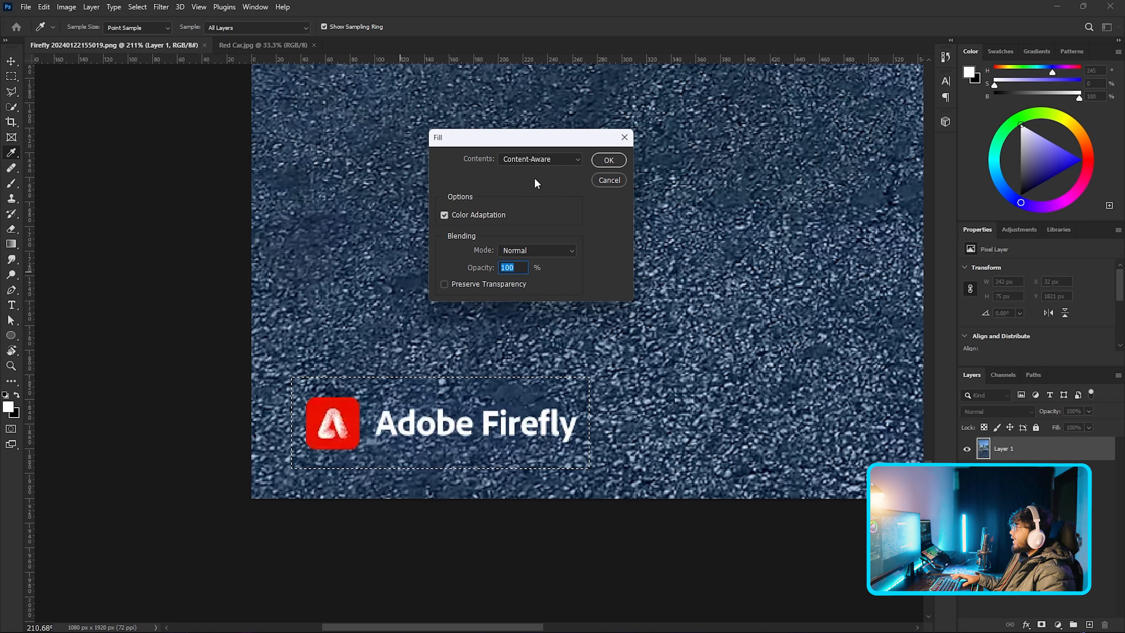
left_click(608, 160)
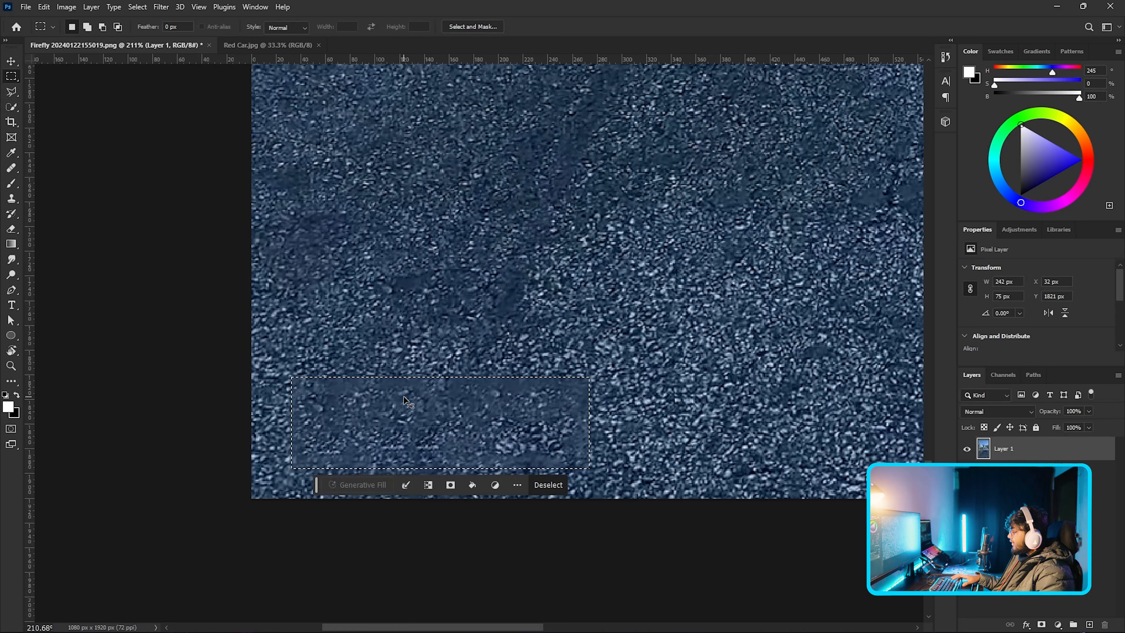
scroll(403, 396, "down", 5)
key("ctrl+d")
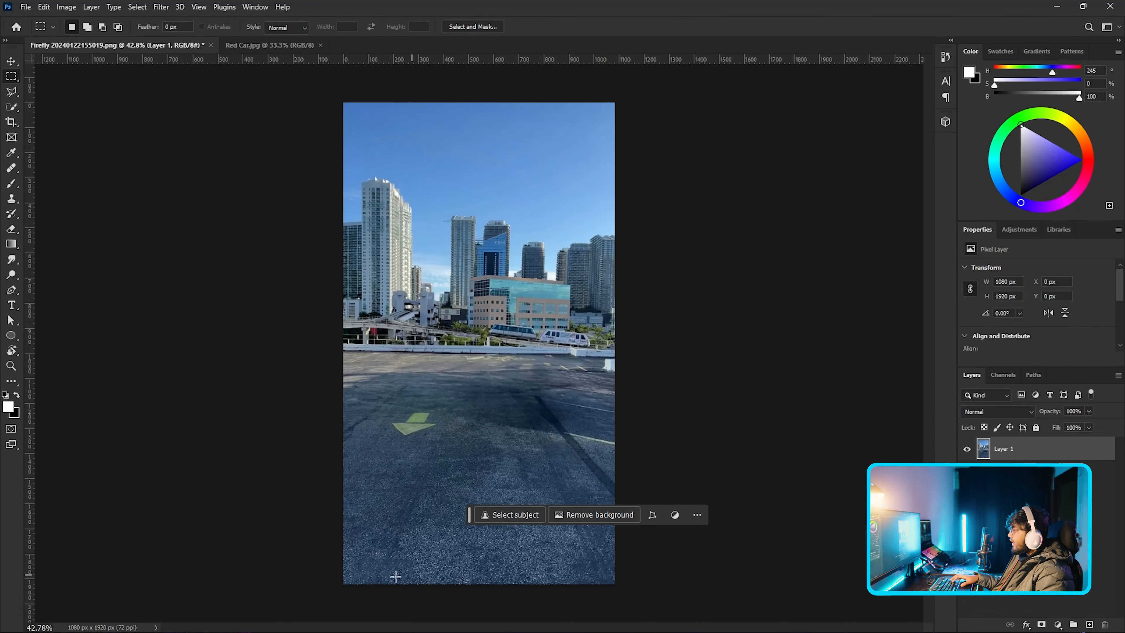
Step: Quick-export the cleaned parking lot image as a JPG named Clean Plate Green CAr in Downloads
left_click(25, 7)
mouse_move(94, 186)
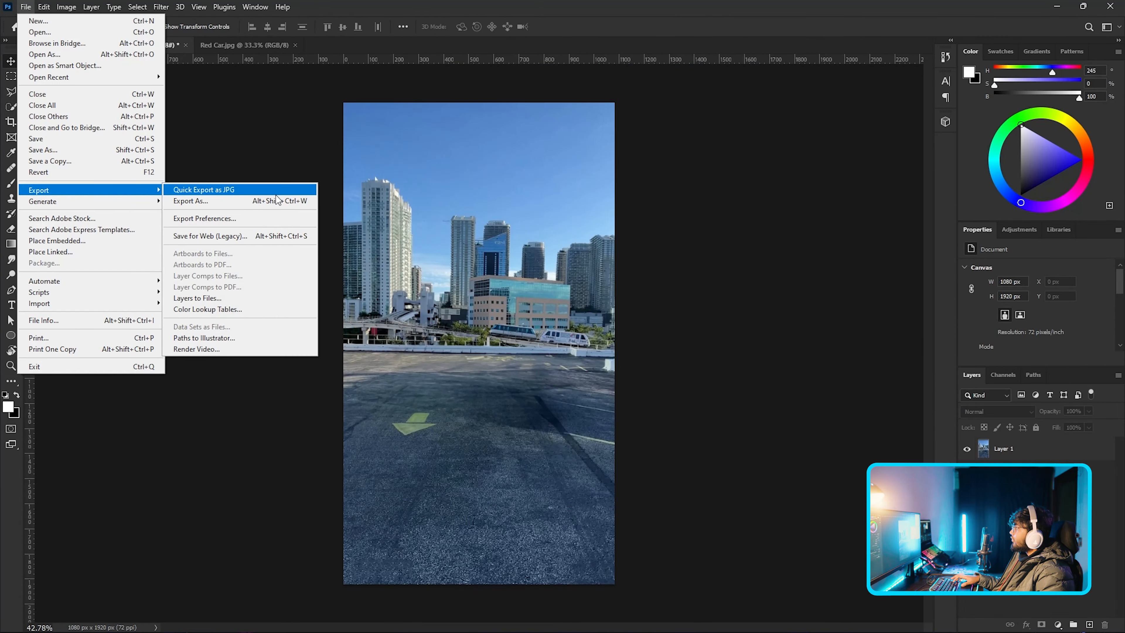
left_click(268, 191)
type("Cl")
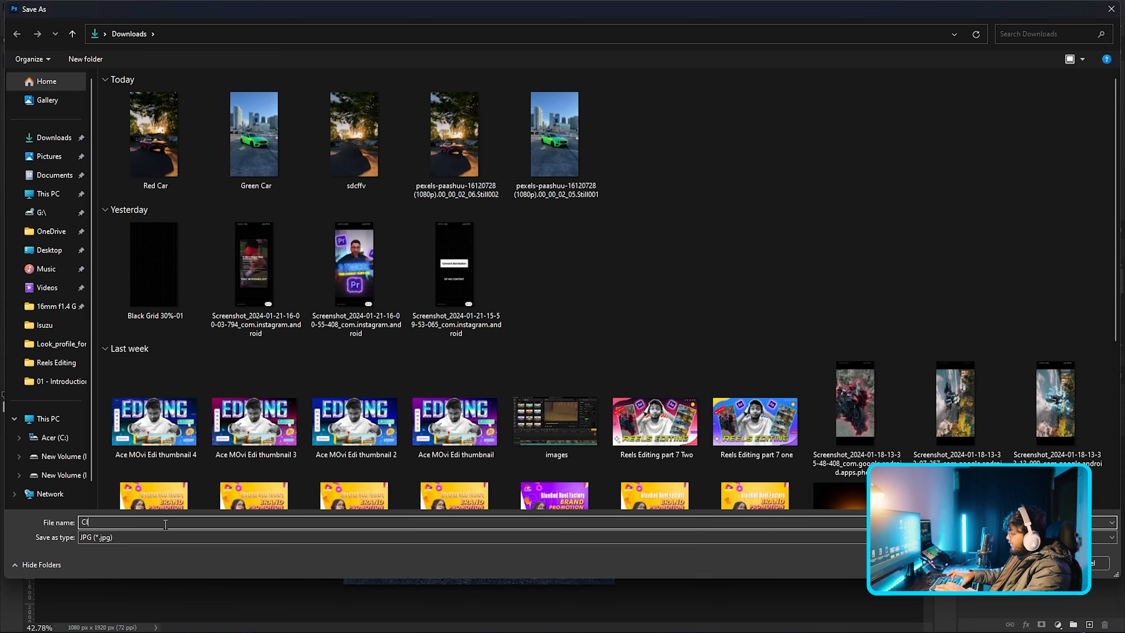
type("ean Plate Green CAr")
key("Return")
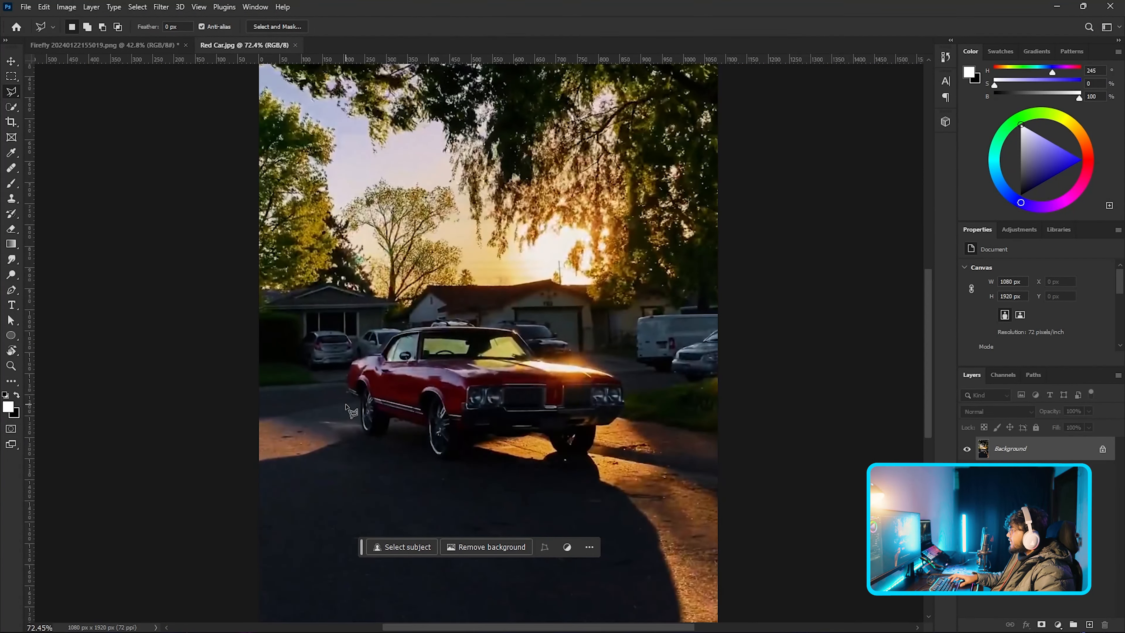
Step: Outline the red car in the Red Car image with the Polygonal Lasso, replace it with a Content-Aware fill, and deselect
left_click(357, 401)
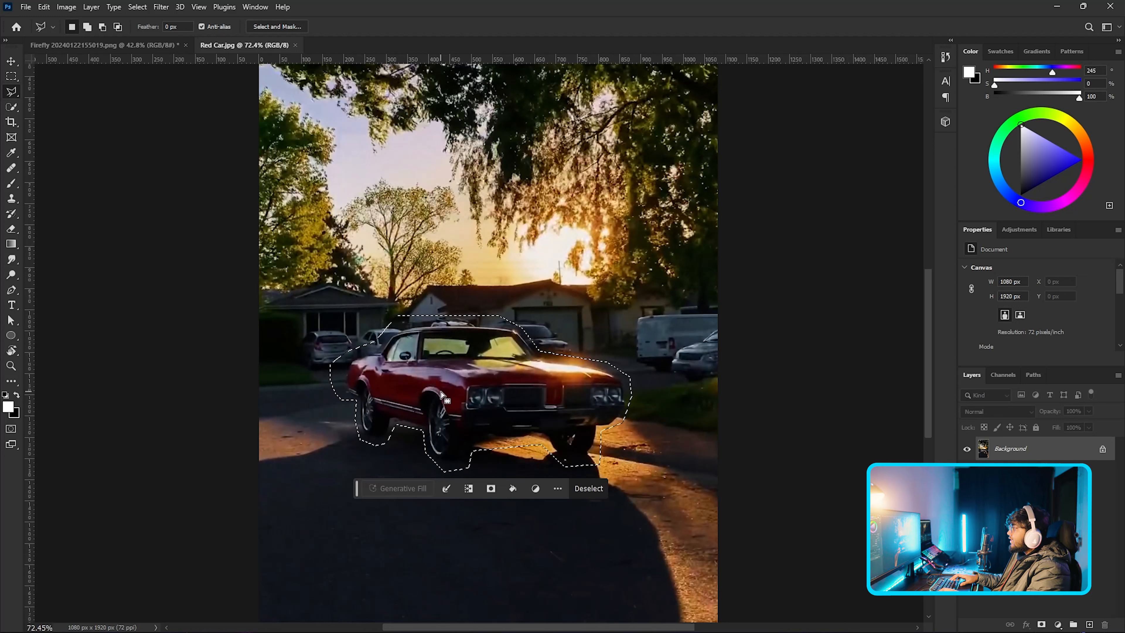
key("Delete")
key("Return")
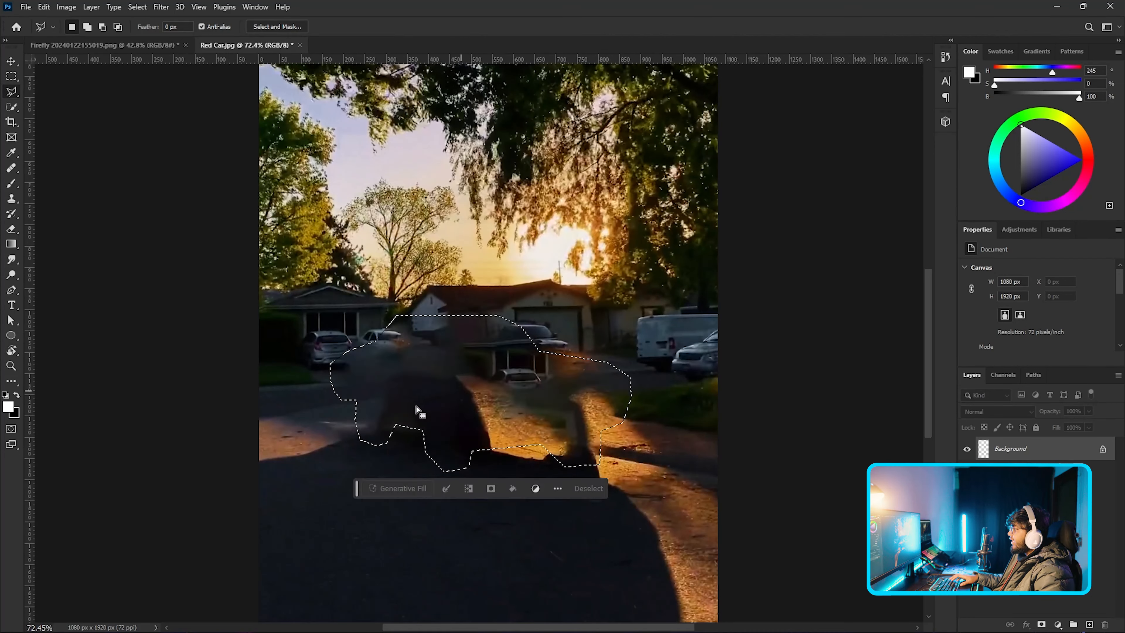
key("ctrl+d")
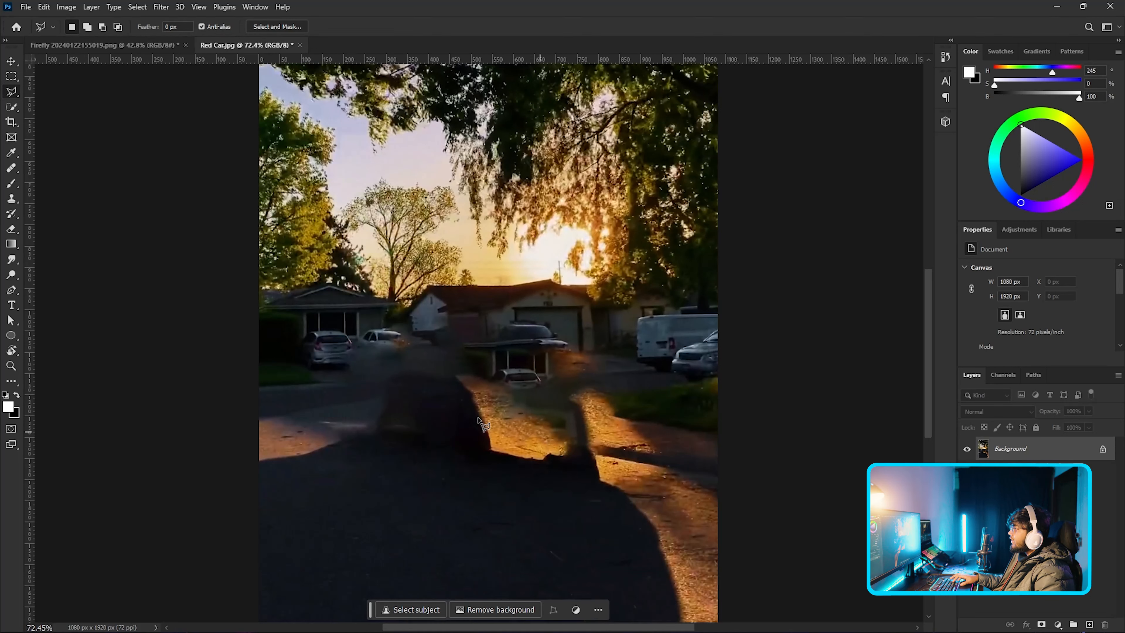
Step: Outline the dark smudged area left on the road where the red car stood, refill it with Content-Aware, and deselect
left_click(585, 407)
left_click(382, 374)
left_click(297, 386)
left_click(331, 446)
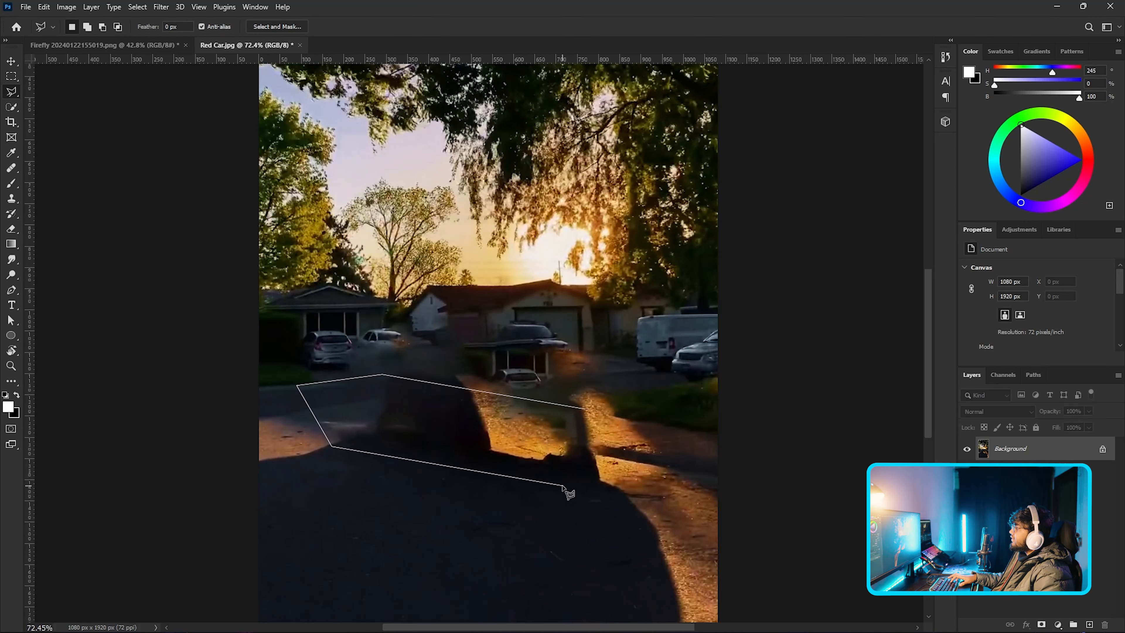
left_click(590, 410)
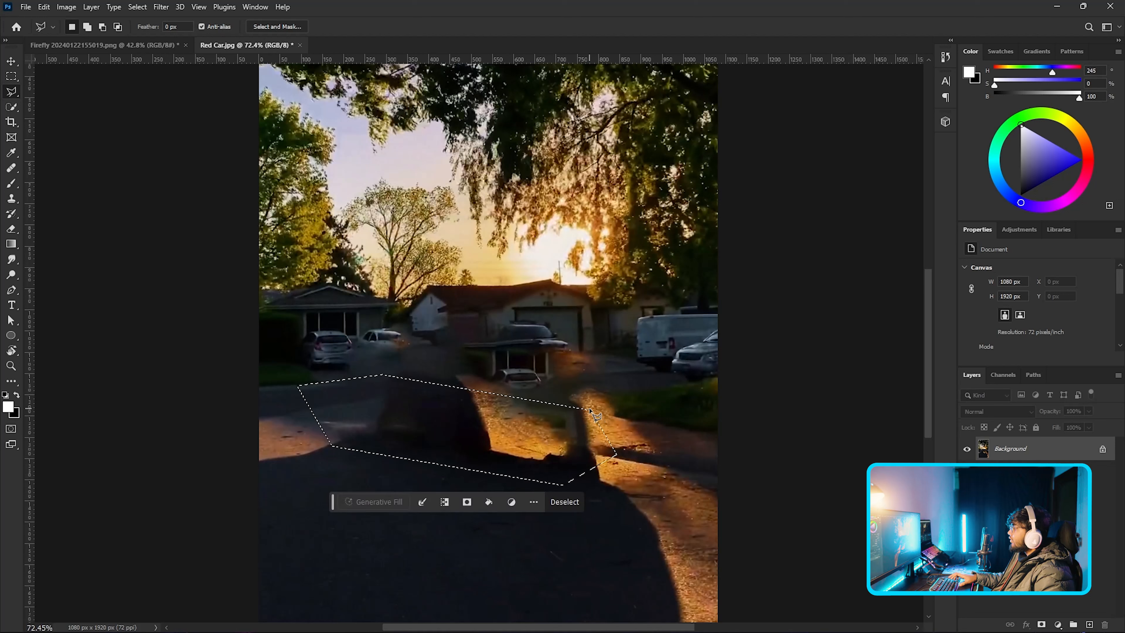
key("shift+F5")
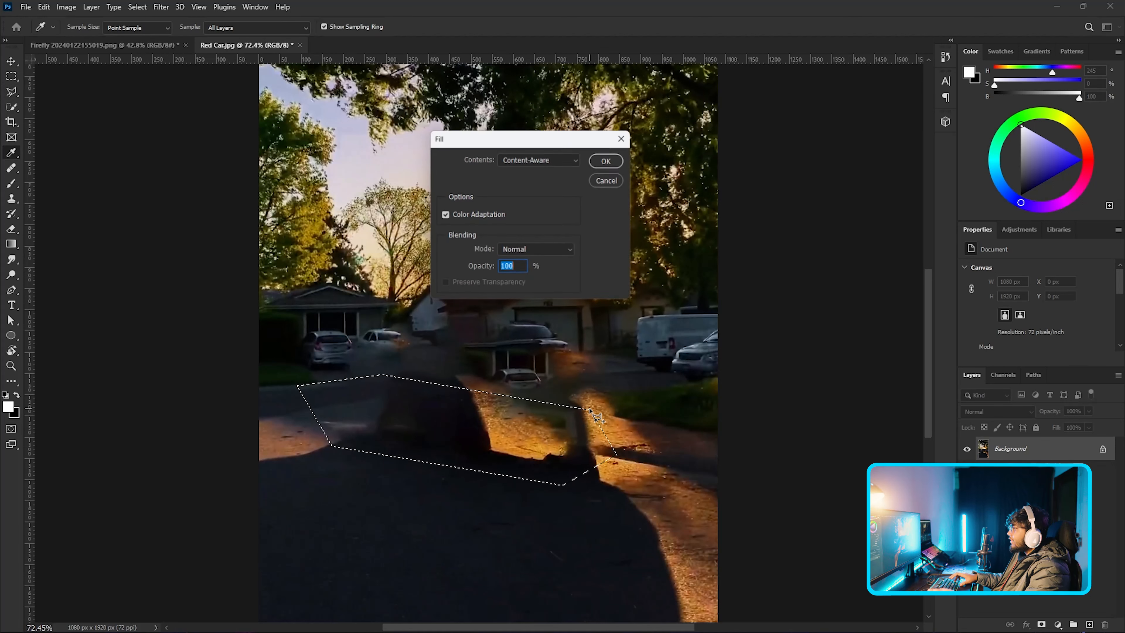
key("Return")
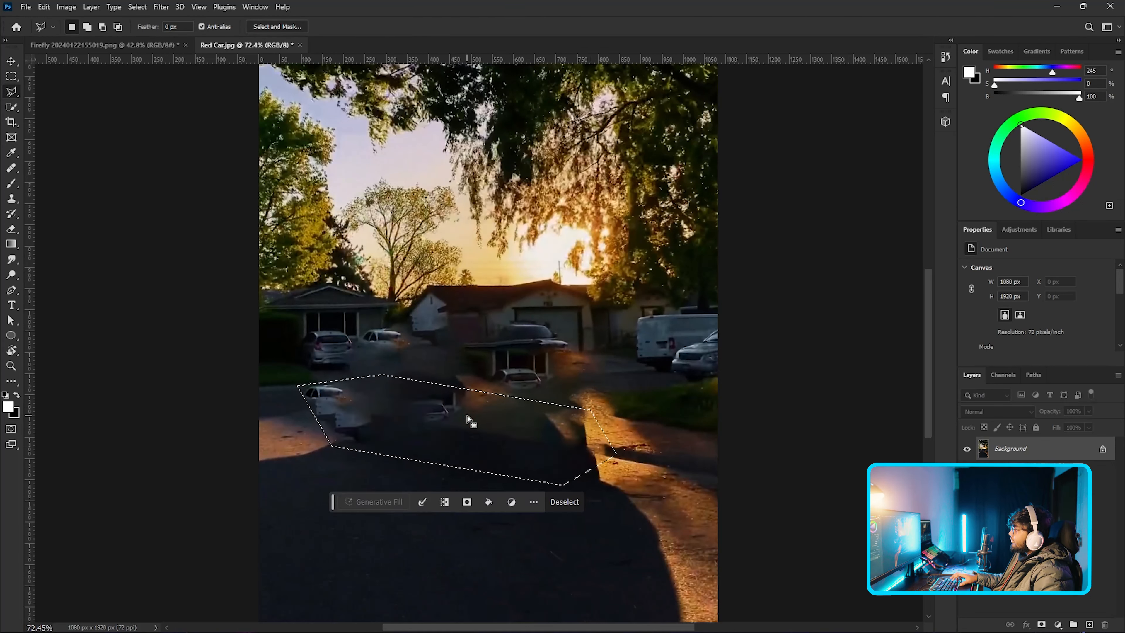
key("ctrl+d")
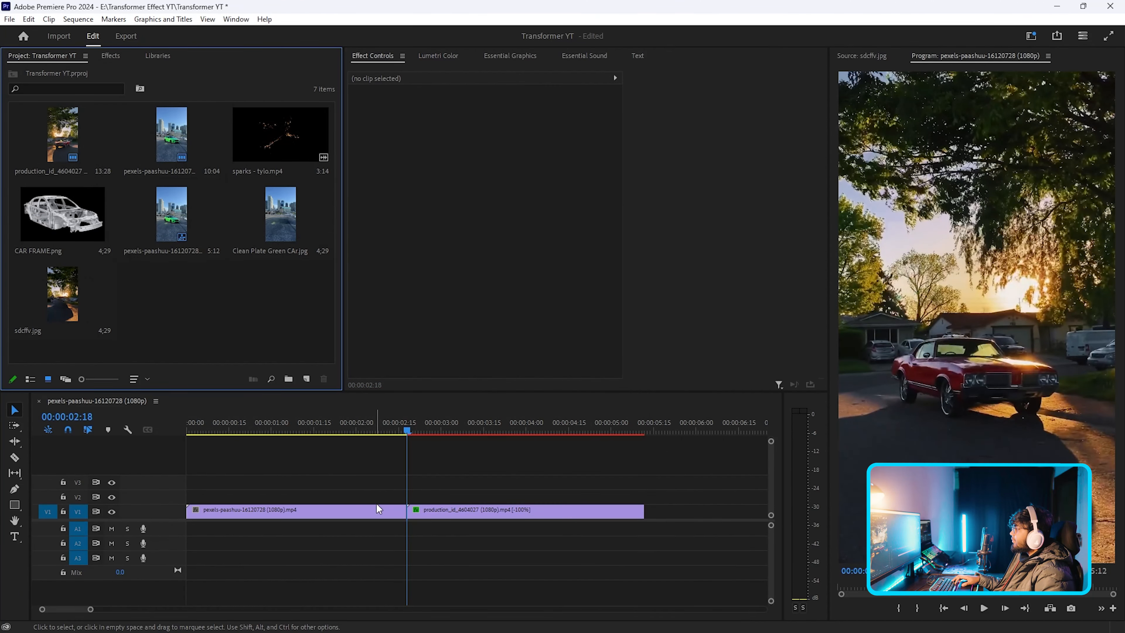
Step: Switch to Premiere Pro and move both car clips up from V1 to V2
left_click_drag(456, 490, 384, 501)
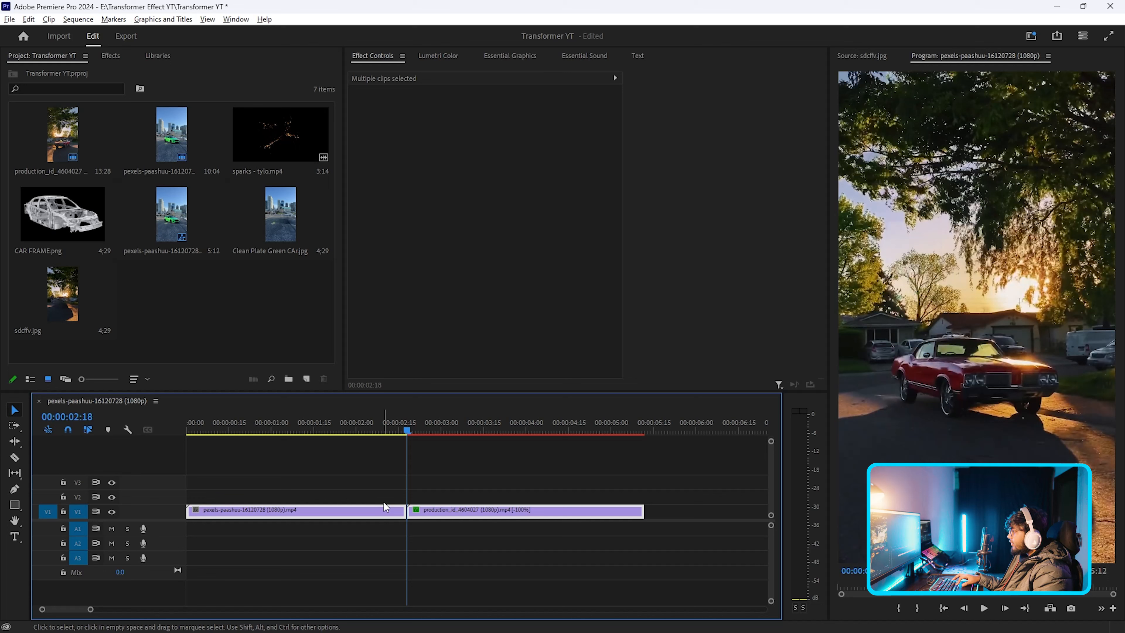
key("alt+Up")
left_click(376, 511)
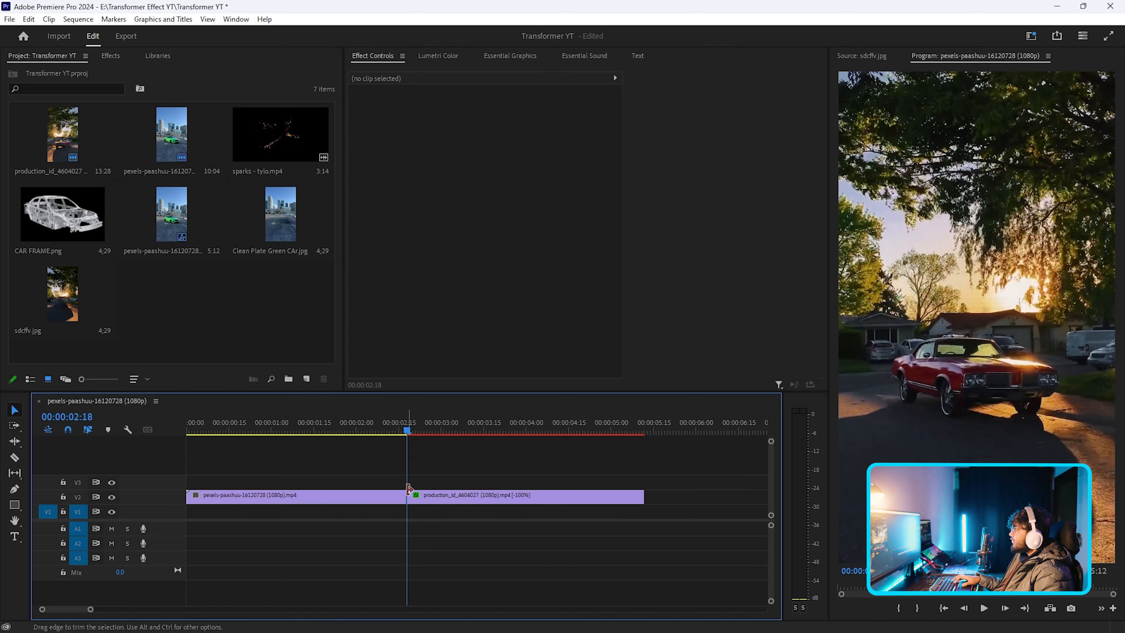
Step: Place sdcffv.jpg on V1 beneath the red car clip starting at 00:00:02:18, and cut off the part beyond the clip's end
left_click_drag(73, 292, 416, 514)
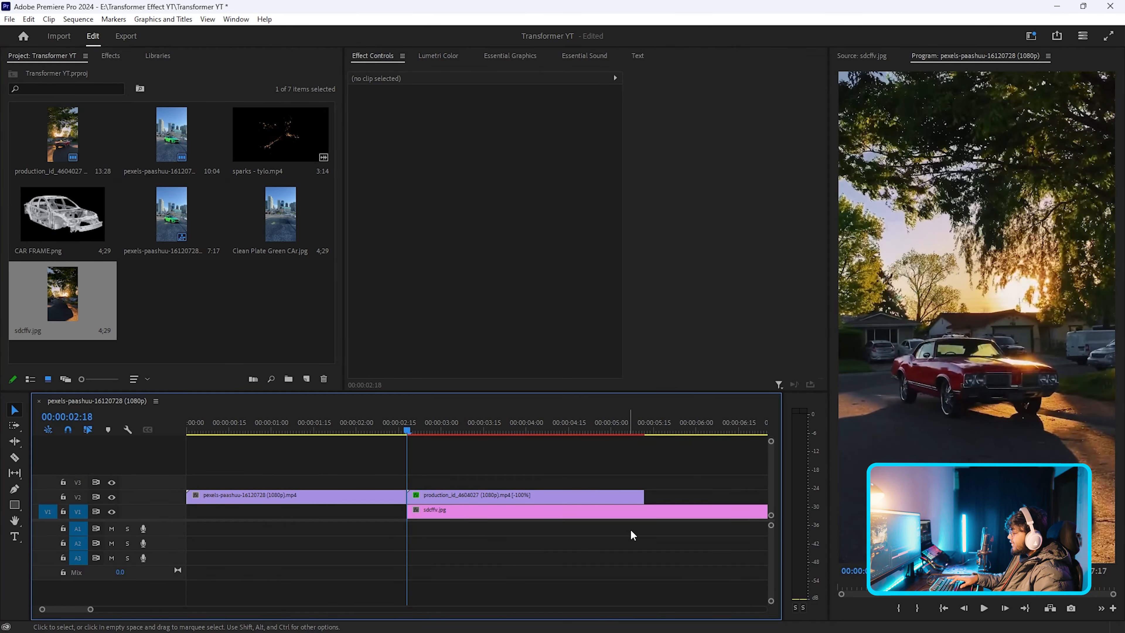
key("c")
left_click(644, 512)
key("v")
left_click(660, 512)
key("Delete")
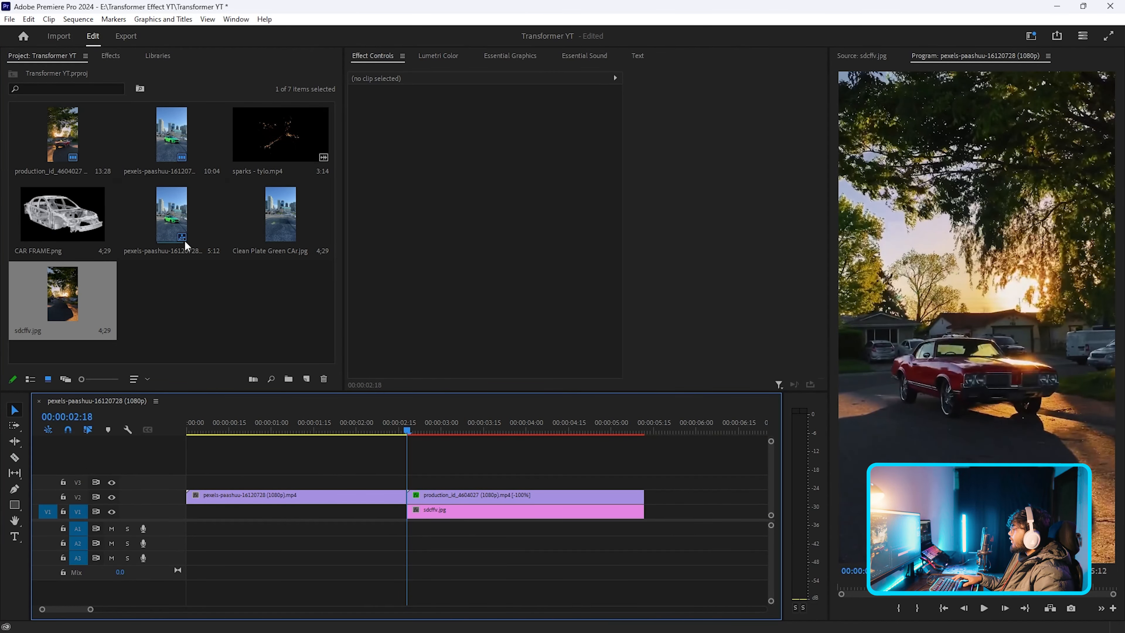
Step: Place Clean Plate Green CAr.jpg on V1 beneath the green car clip, ending at the cut to the red car
left_click_drag(274, 231, 284, 238)
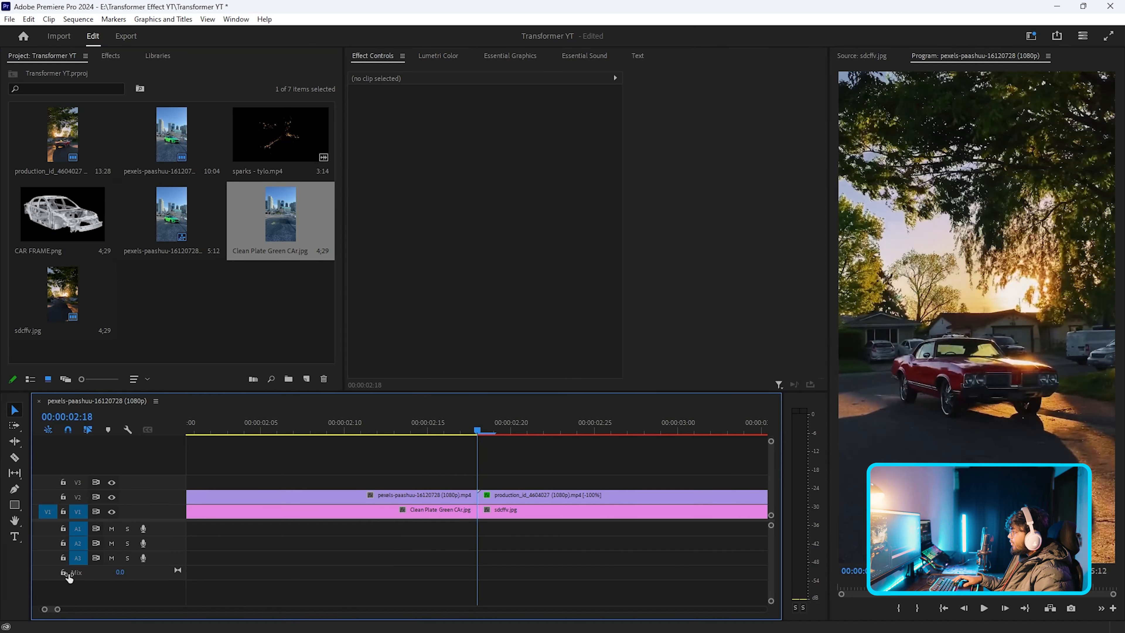
key("minus")
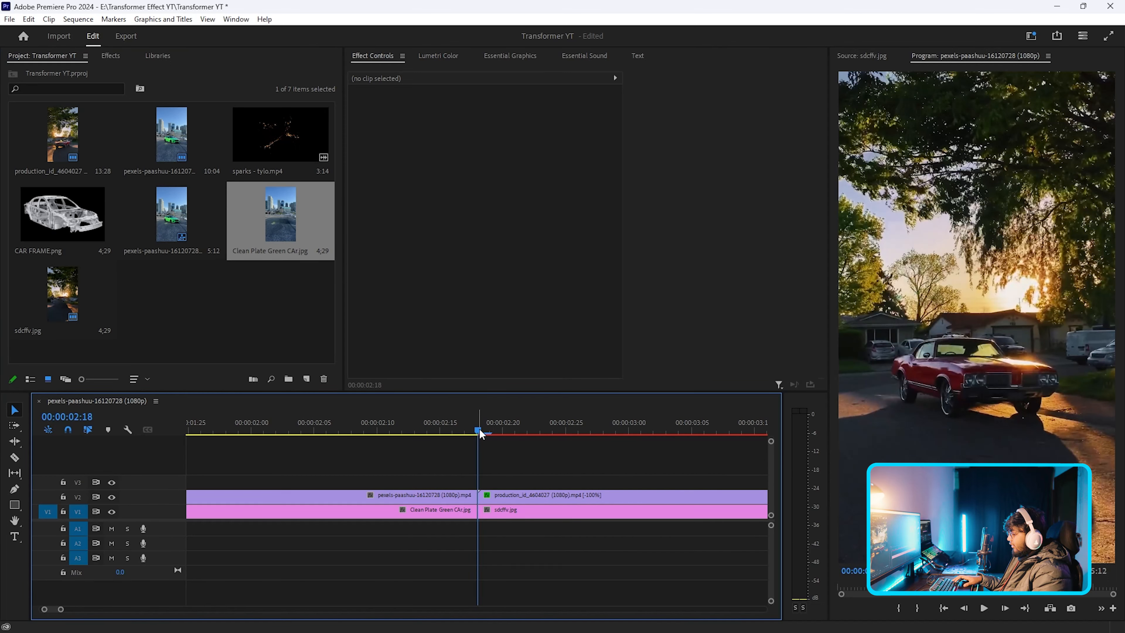
Step: Split the green car clip at 00:00:02:17, and shift the red car clip with its background to start at about 00:00:03:05
left_click_drag(481, 434, 465, 432)
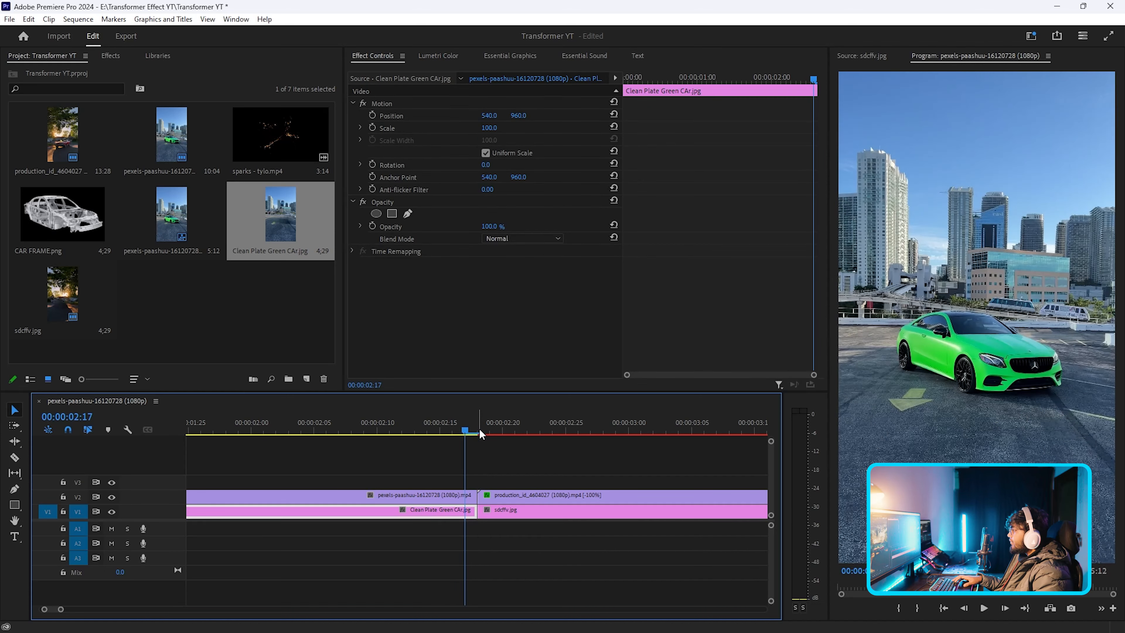
key("c")
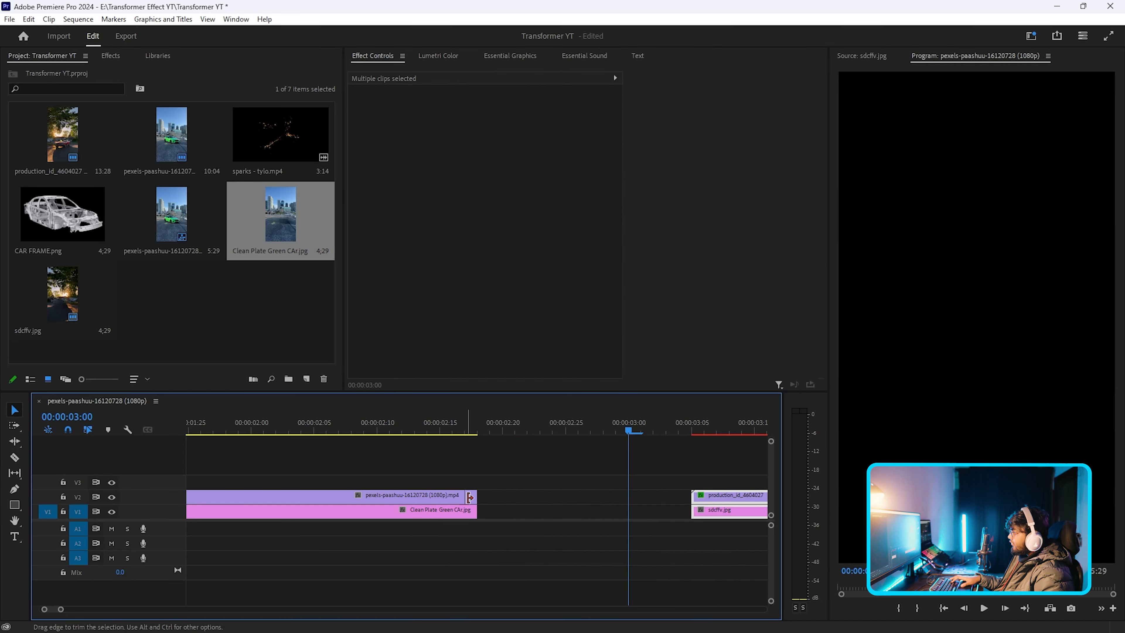
Step: Add a frame hold to the short green car piece after 00:00:02:17 and extend it to 00:00:02:27
left_click(465, 429)
left_click(470, 500)
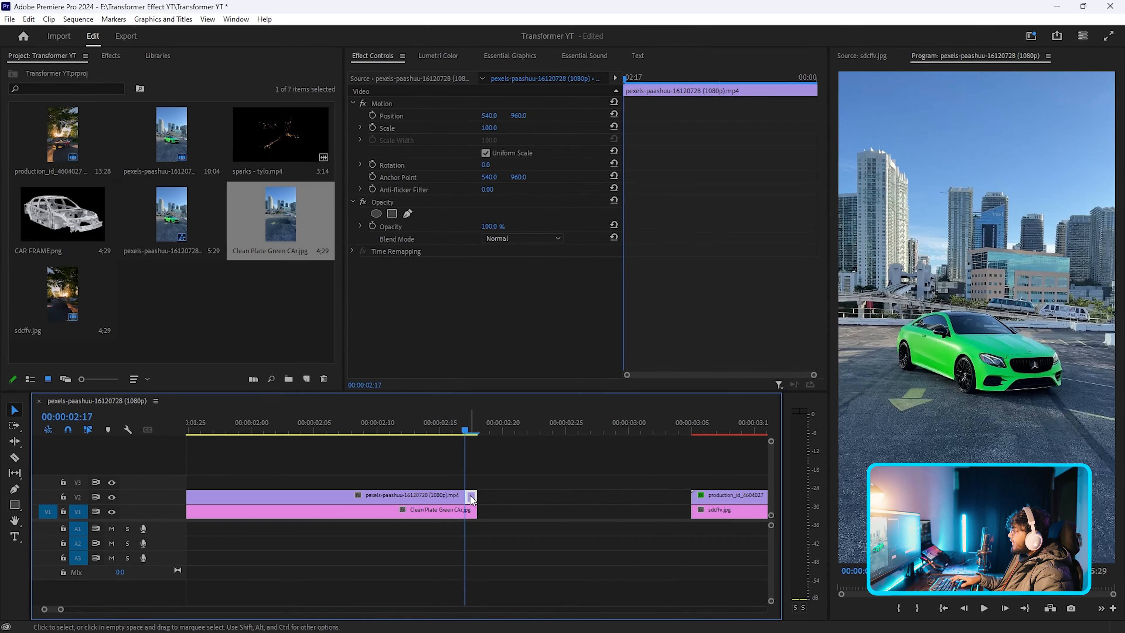
right_click(471, 500)
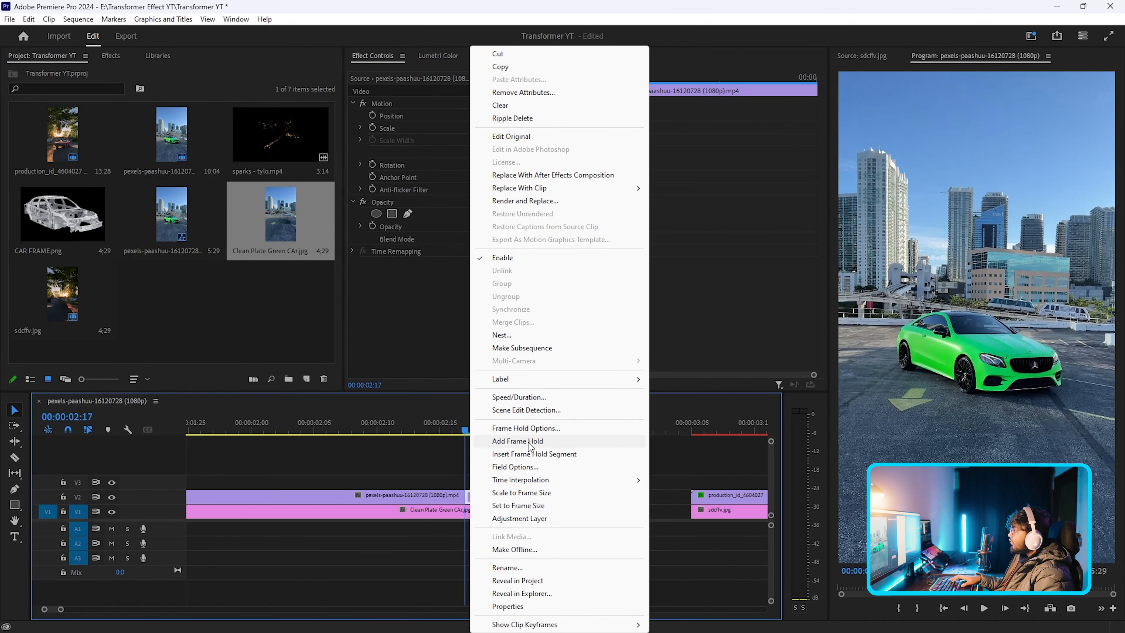
left_click(518, 441)
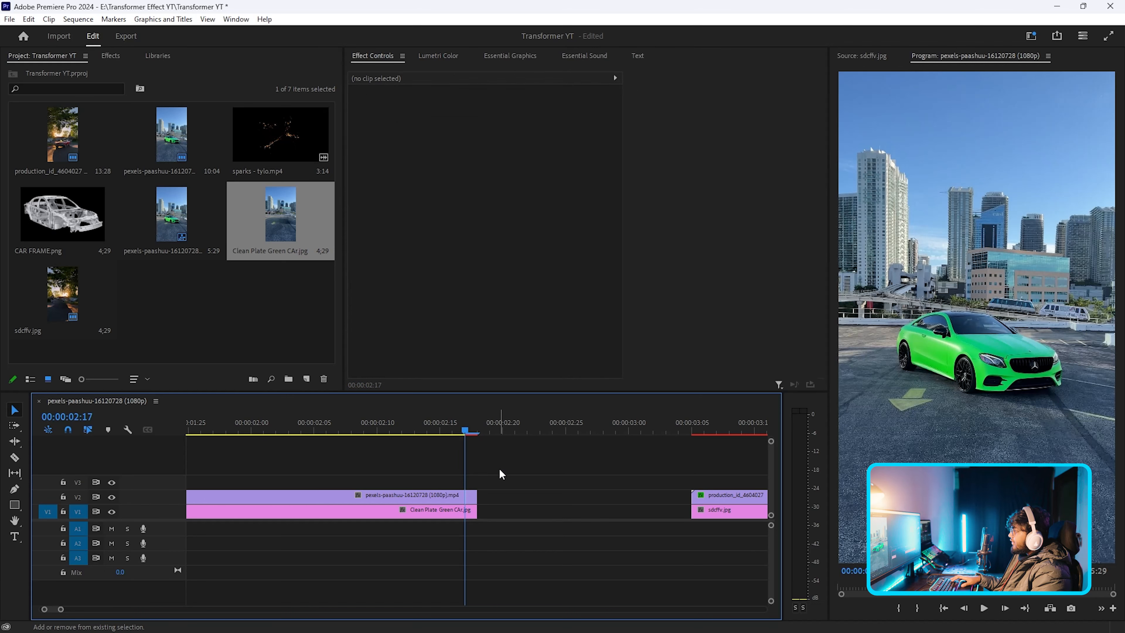
key("shift+Right")
key("shift+Right")
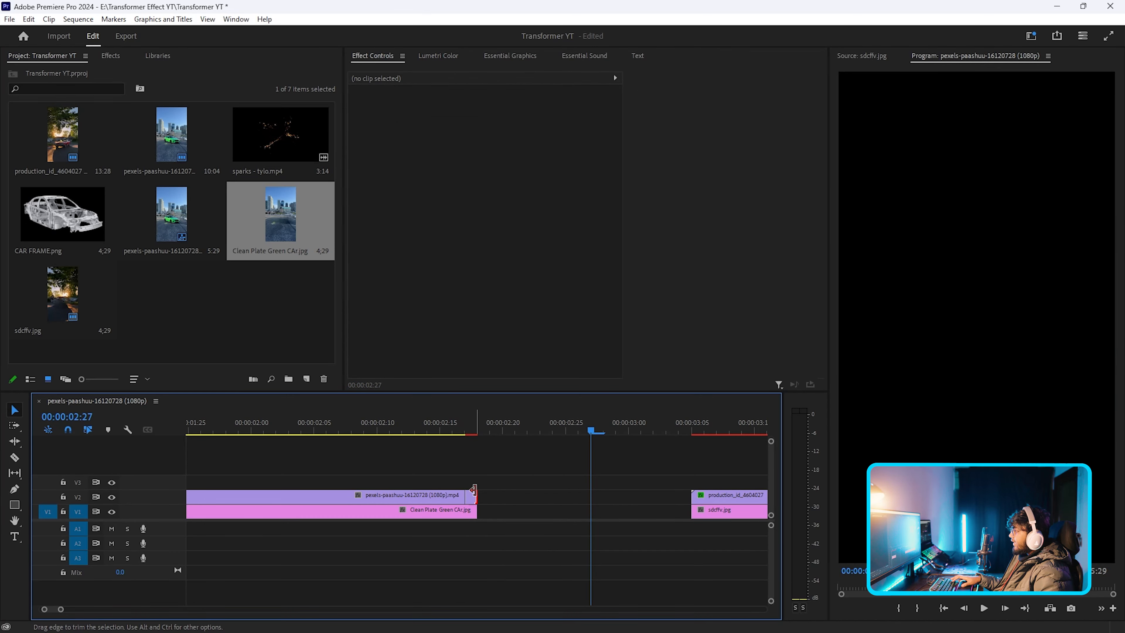
left_click_drag(474, 495, 588, 518)
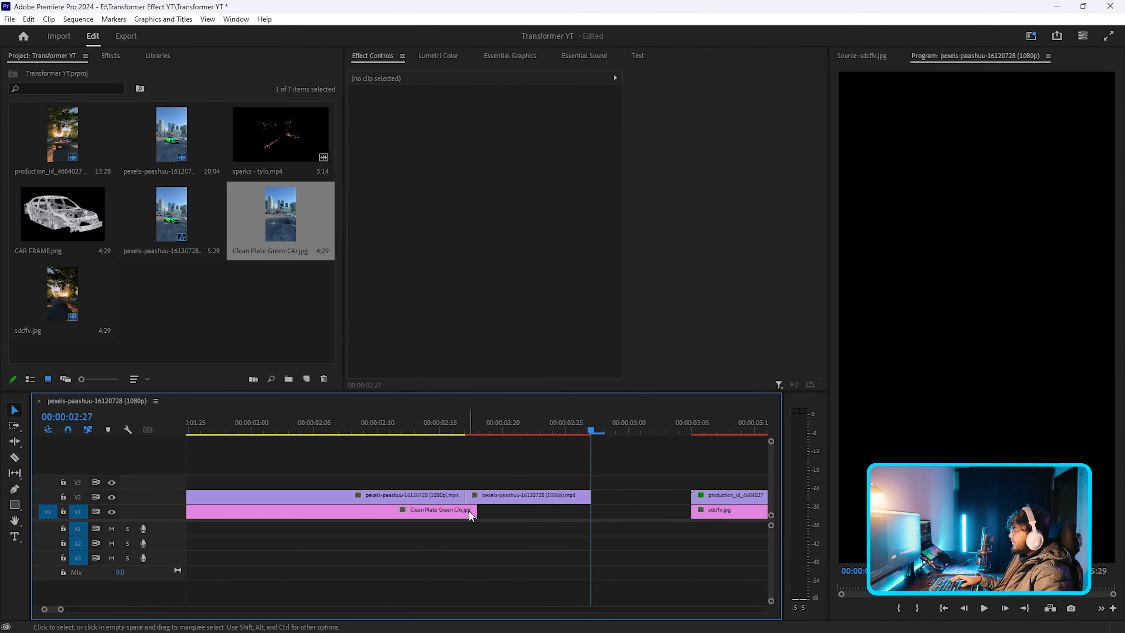
Step: Extend Clean Plate Green CAr.jpg on V1 to 00:00:02:27 and delete its part before 00:00:02:17
left_click_drag(471, 515, 591, 517)
left_click(435, 516)
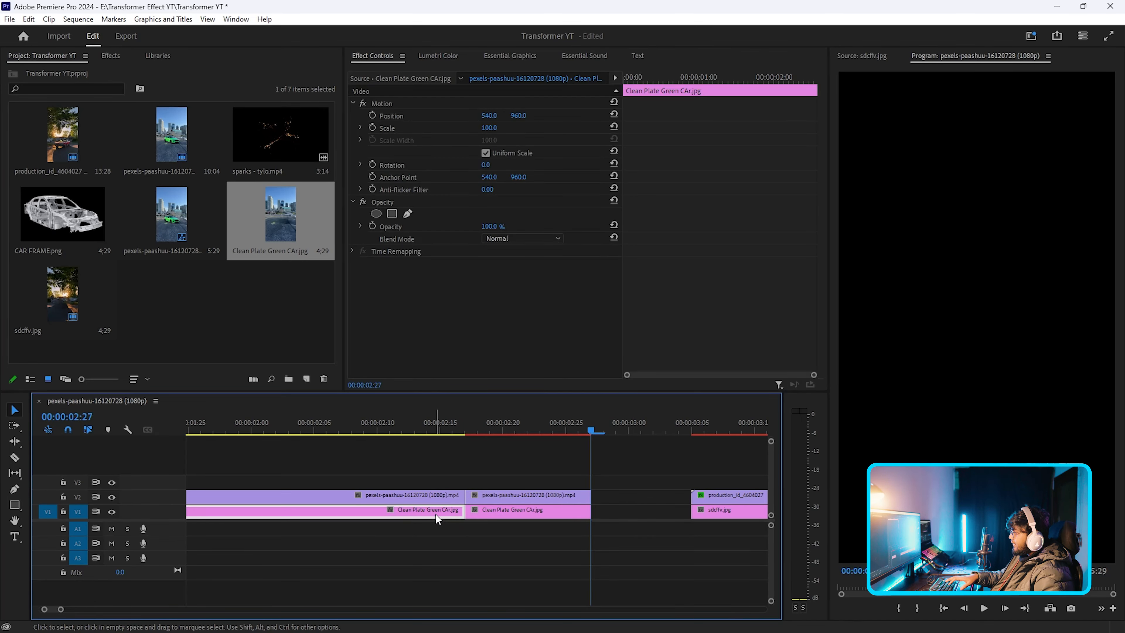
key("Delete")
Step: Compare the held green car frame at 00:00:02:21 with its clean plate by repeatedly hiding and showing V2
left_click(515, 429)
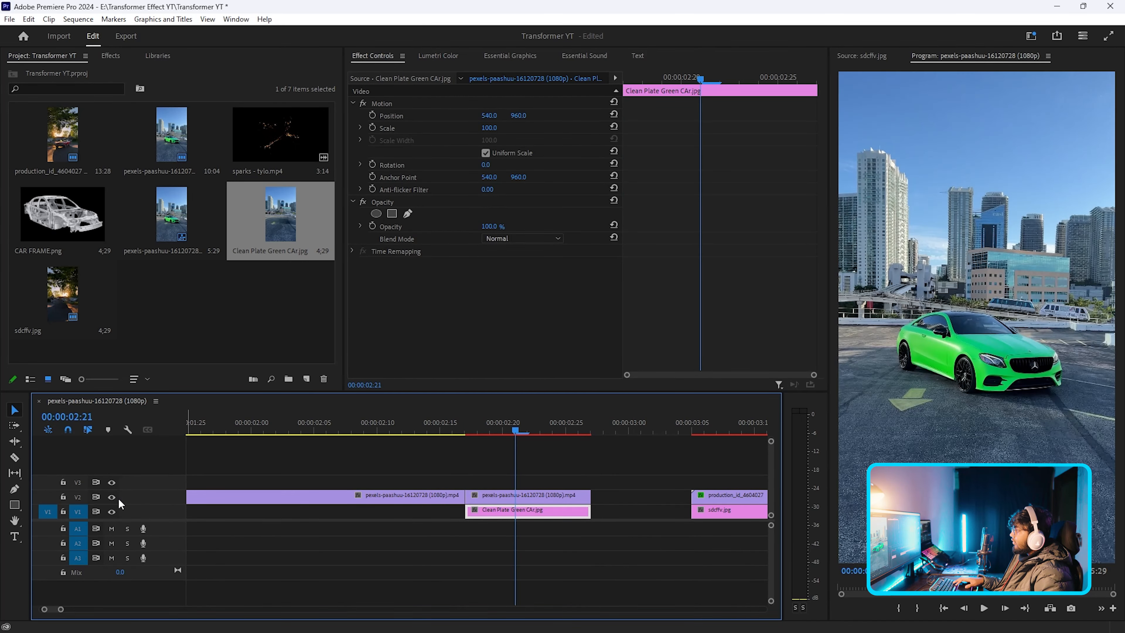
left_click(112, 497)
left_click(112, 497)
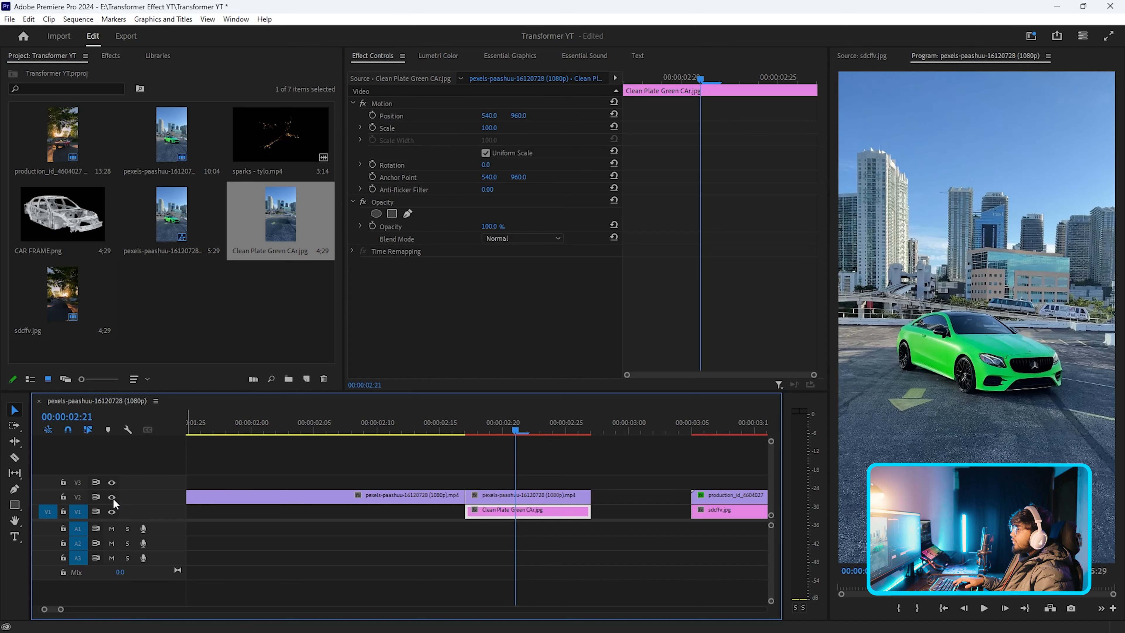
left_click(111, 497)
left_click(112, 497)
left_click(112, 496)
left_click(112, 497)
Step: Close the gap between the held green car frame and the red car clip, and save the project
left_click(625, 499)
key("Delete")
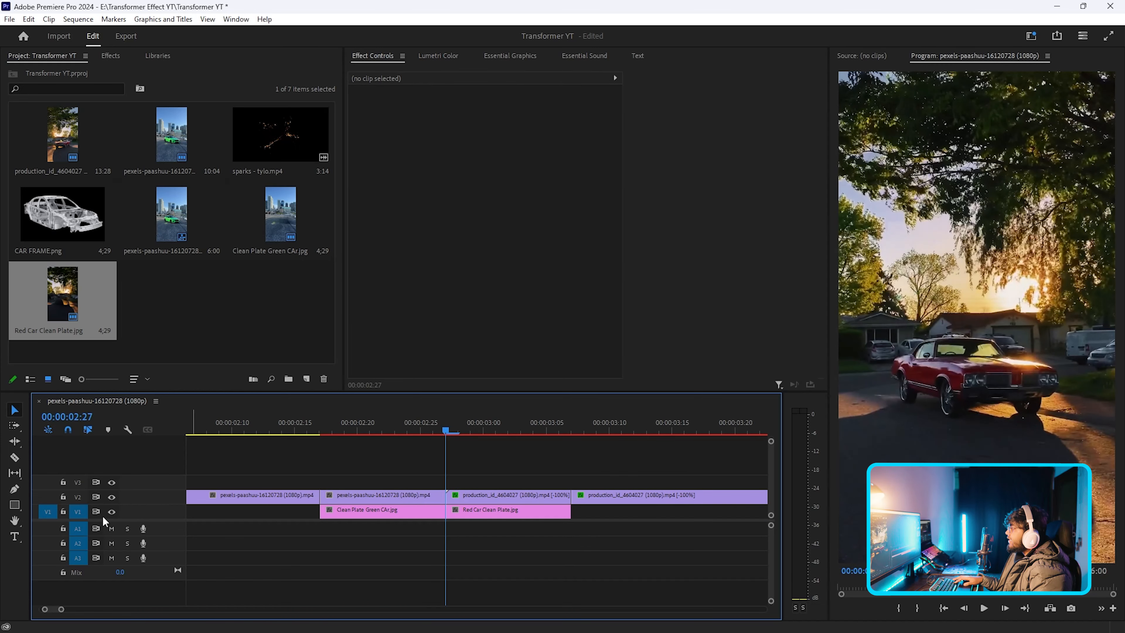
left_click(112, 497)
left_click(112, 497)
key("ctrl+s")
Step: Duplicate the held green car clip from V2 onto V3, starting at 00:00:02:17
left_click(324, 430)
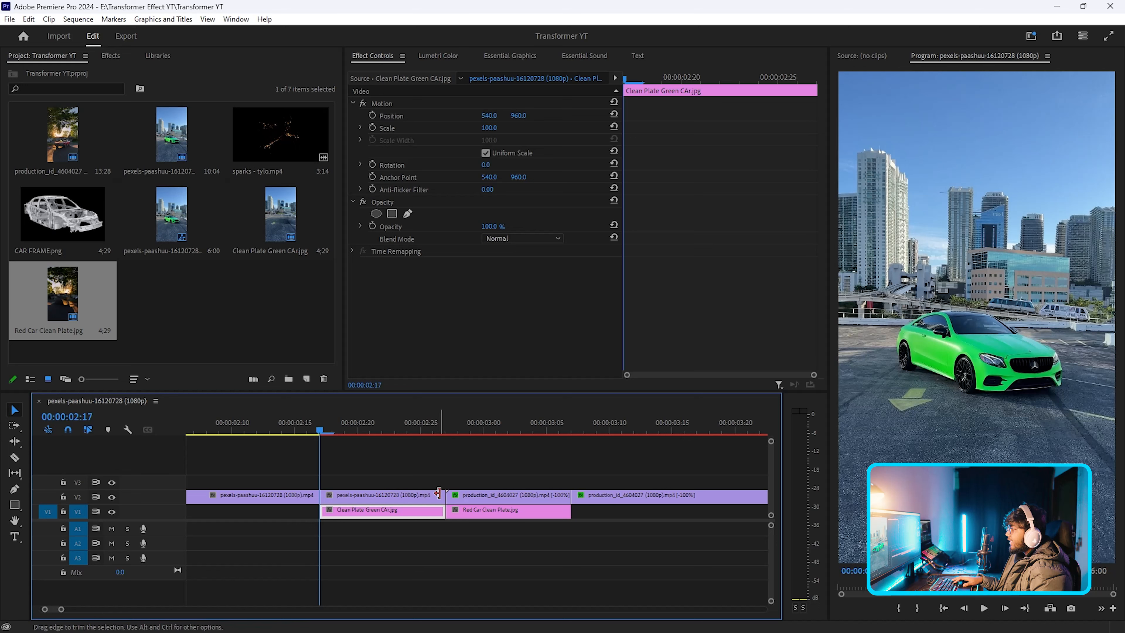
left_click(393, 496)
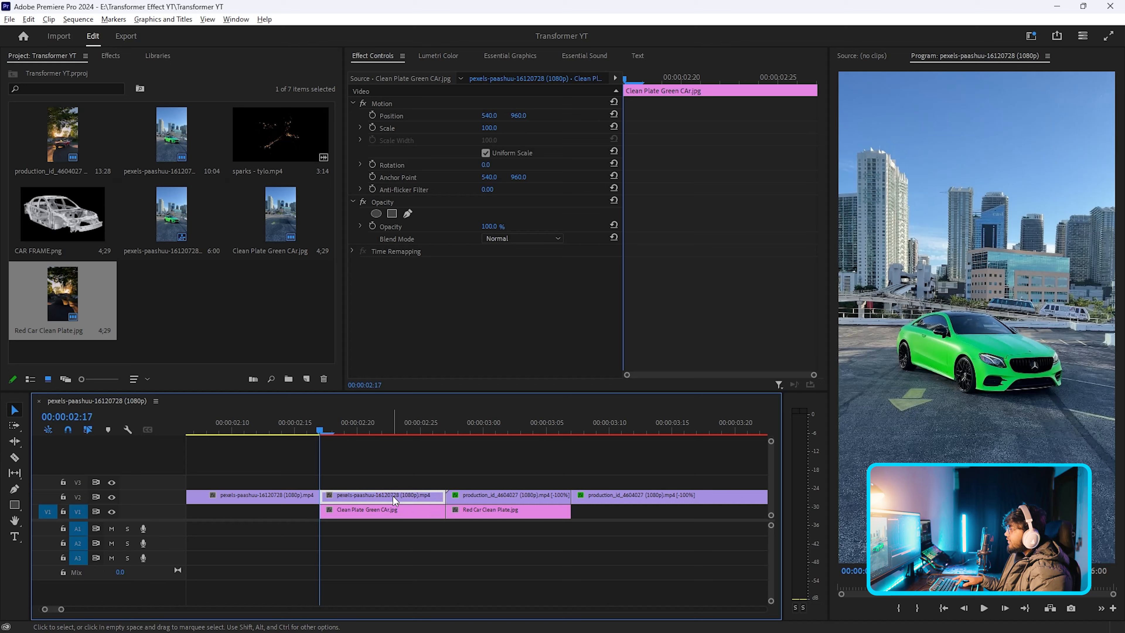
left_click_drag(393, 496, 416, 483)
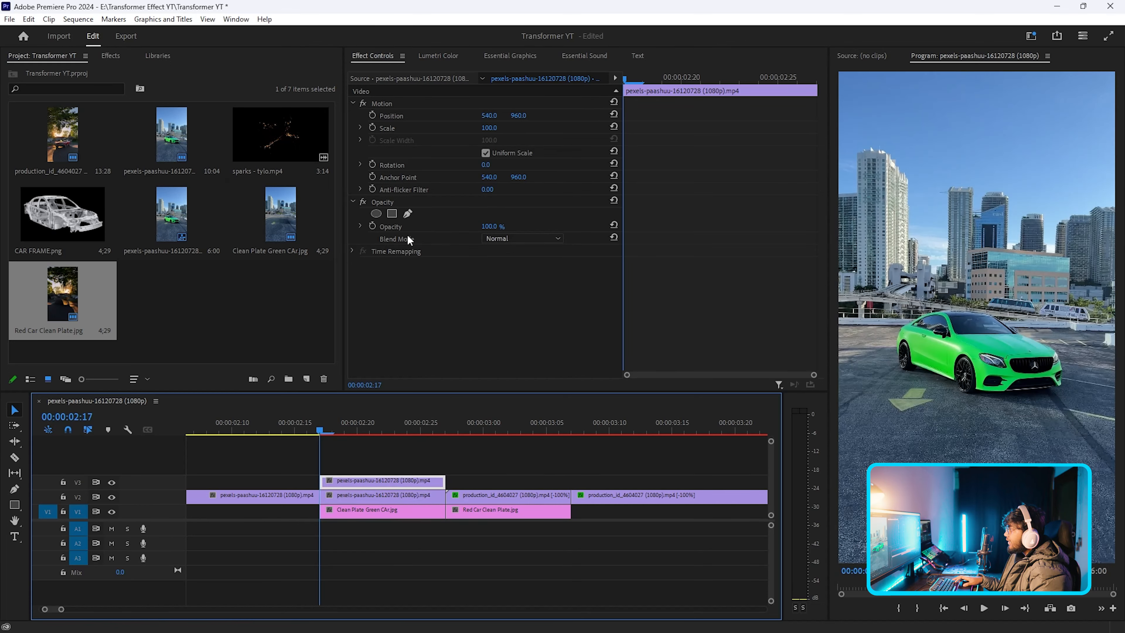
Step: Draw a free-form opacity mask around the green car's front wheel on the V3 copy, with a mask feather of 2
left_click(407, 213)
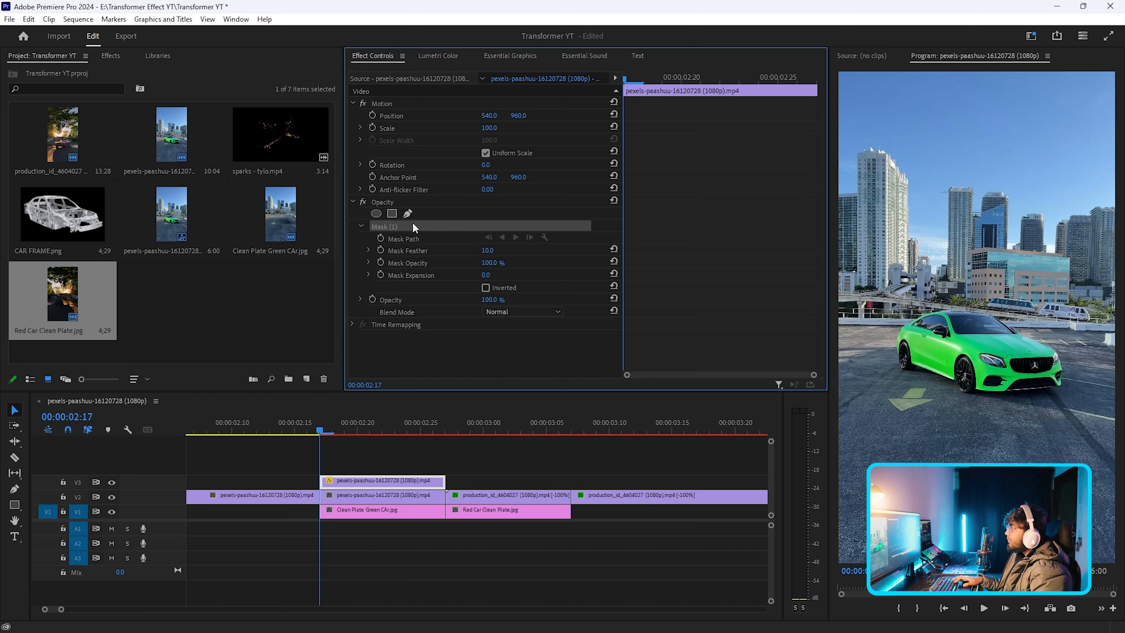
left_click(923, 571)
left_click(922, 505)
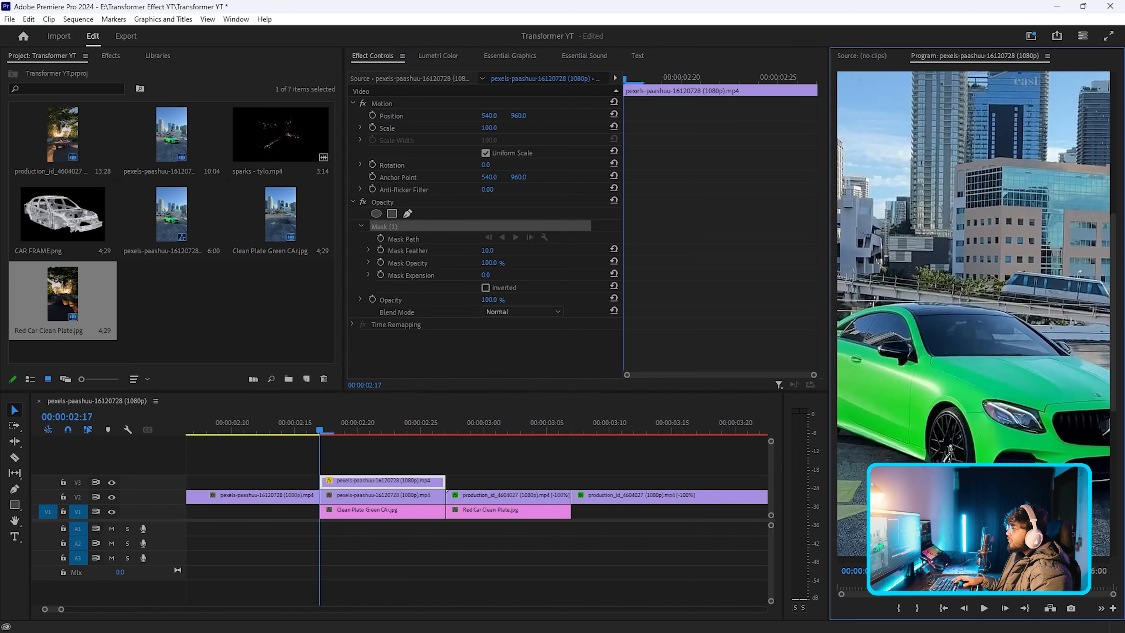
left_click(973, 443)
left_click(969, 422)
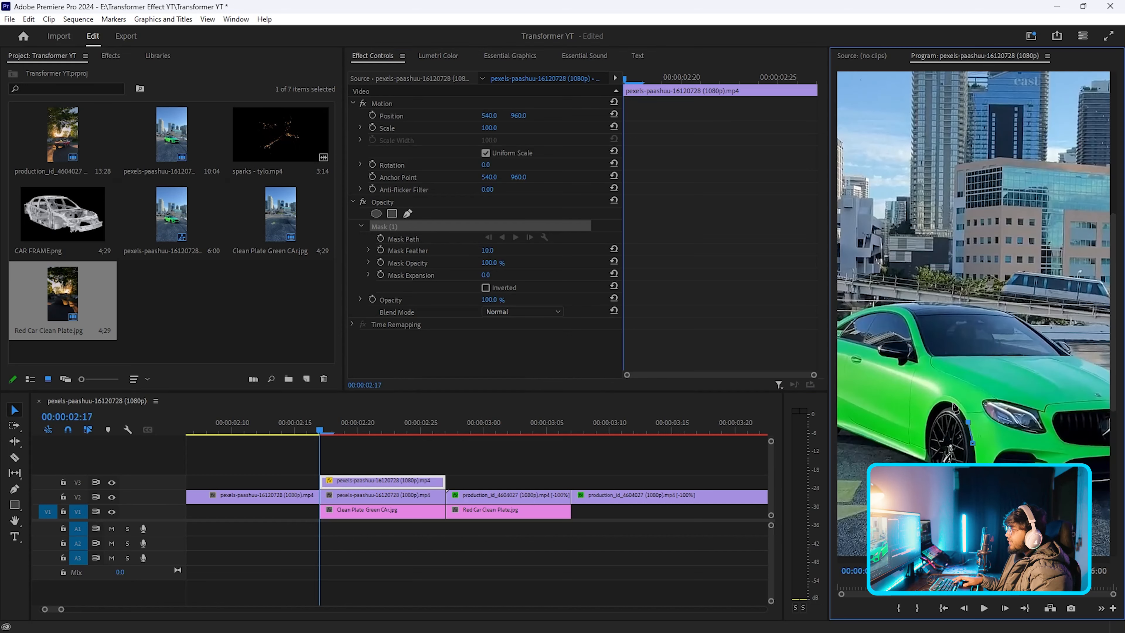
left_click(941, 403)
left_click(930, 415)
left_click(925, 452)
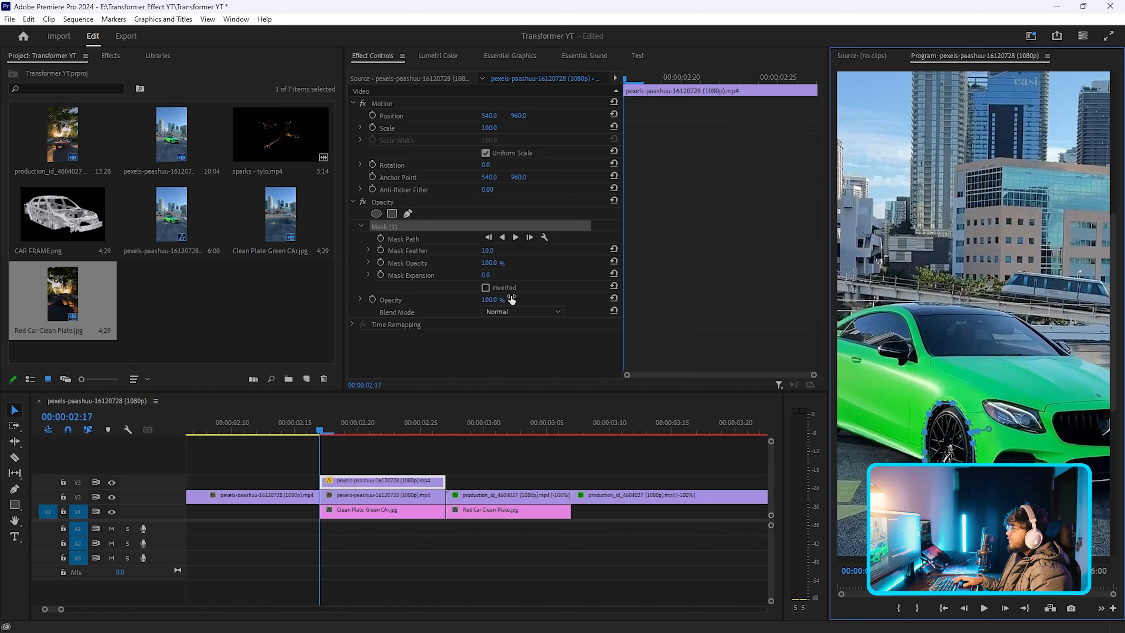
left_click(489, 251)
type("2")
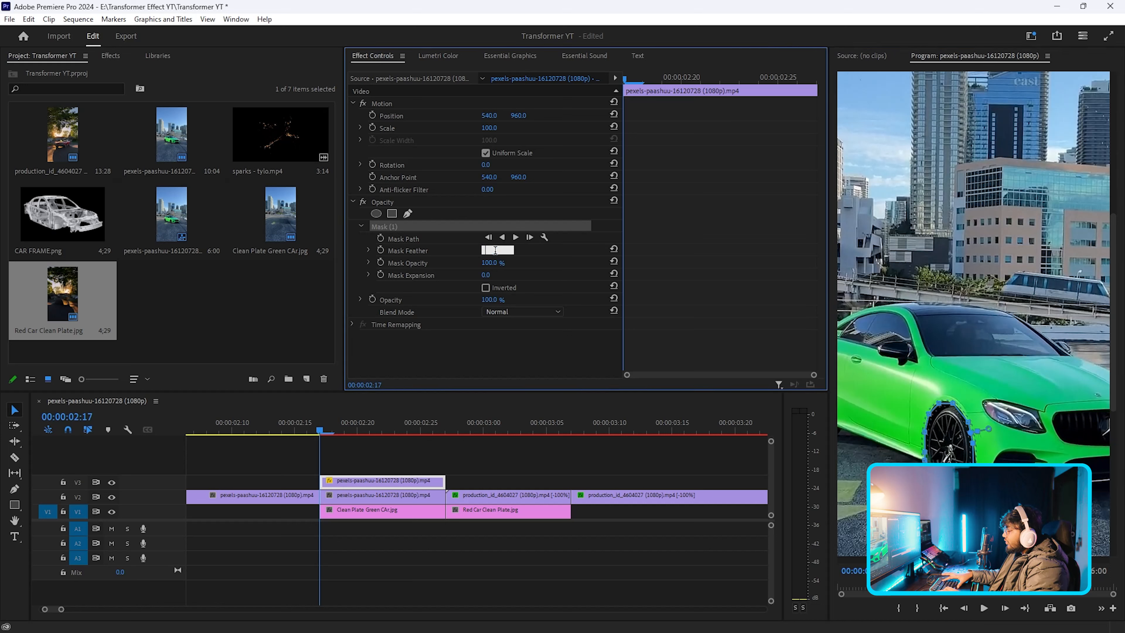
key("Return")
Step: Hide V2 briefly to check the isolated wheel, and delete the masked copy from V3
left_click(111, 497)
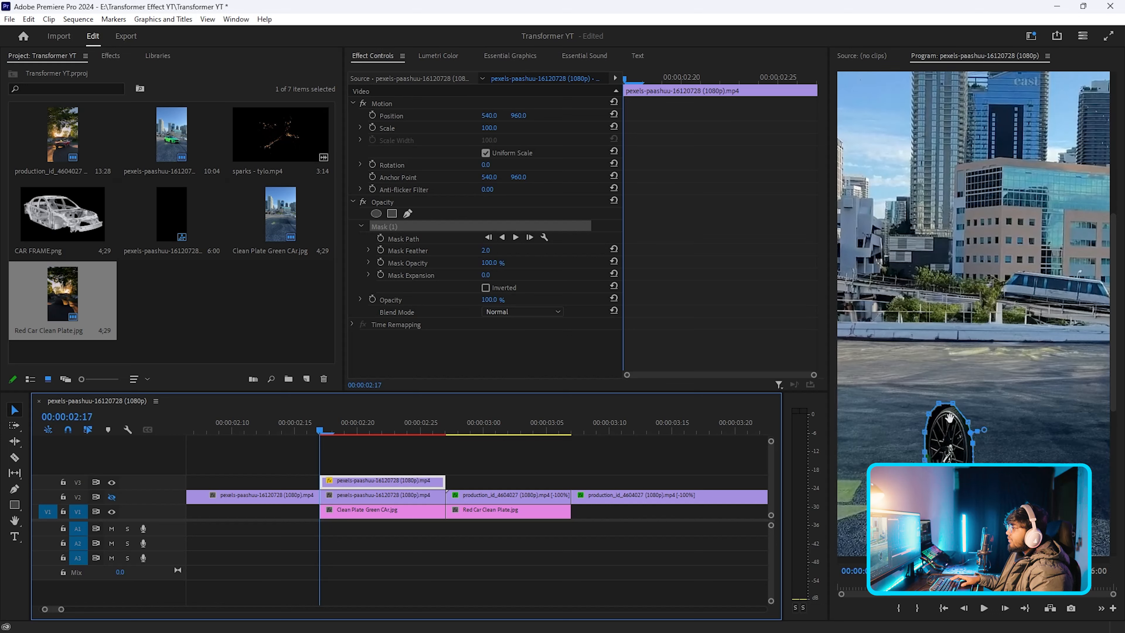
key("ctrl+z")
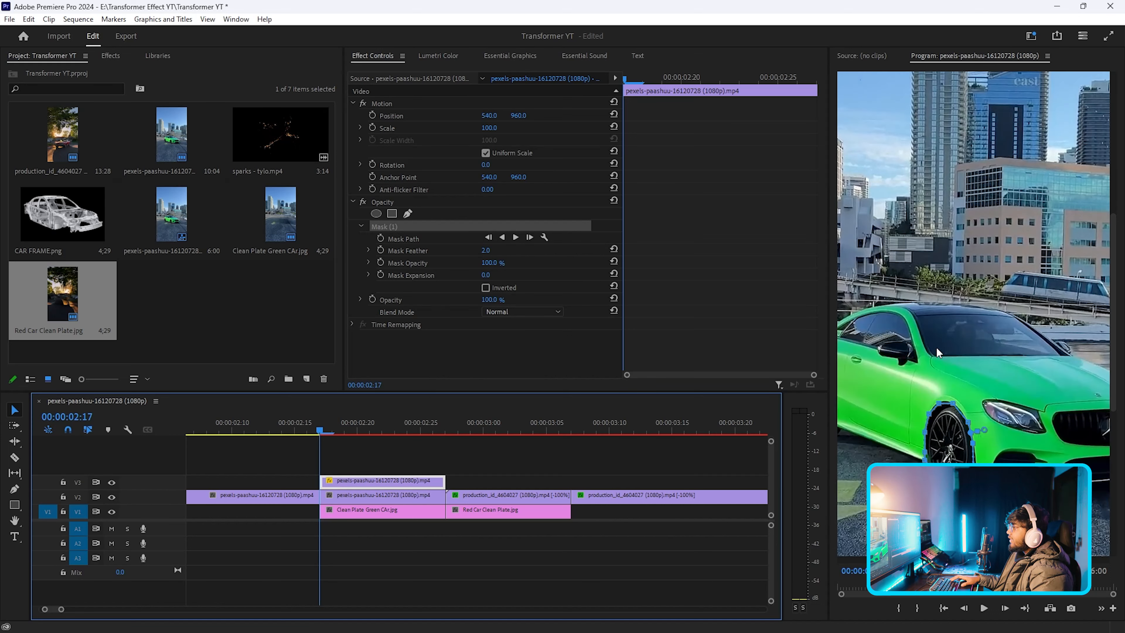
left_click(354, 481)
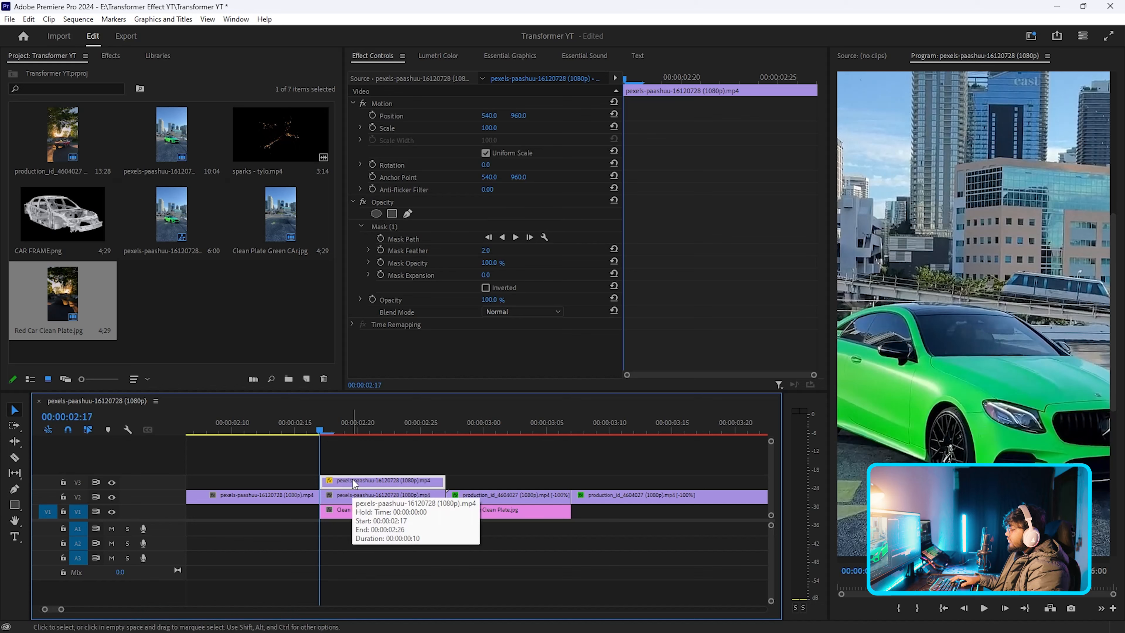
key("Delete")
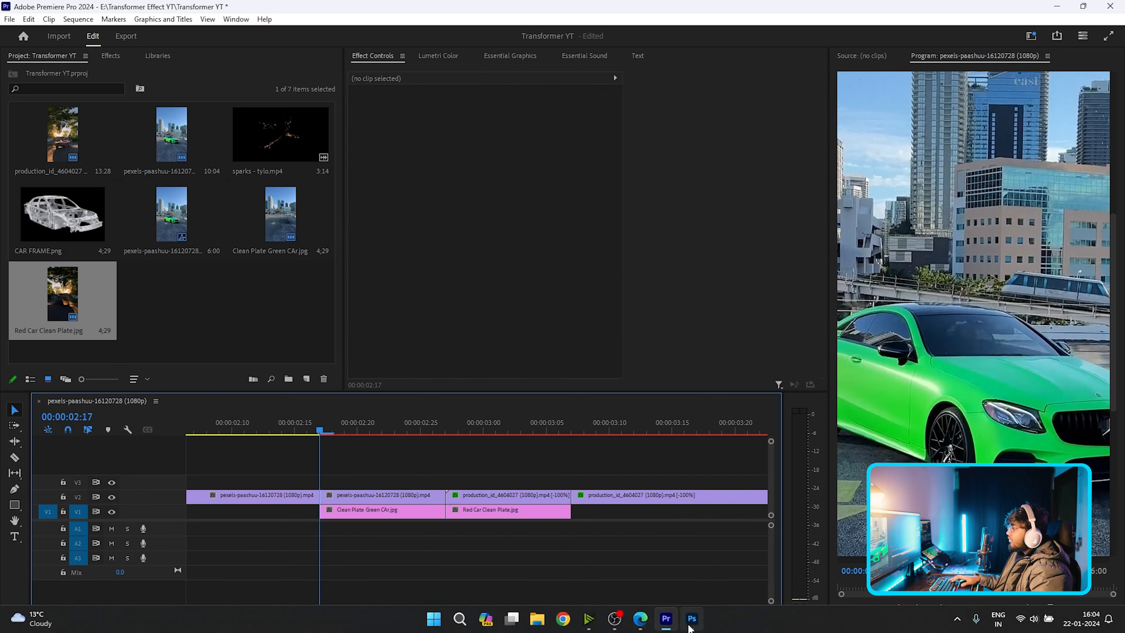
Step: Switch to Photoshop, open the Red Car and Green Car images, and close the edited Red Car.jpg without saving
left_click(691, 626)
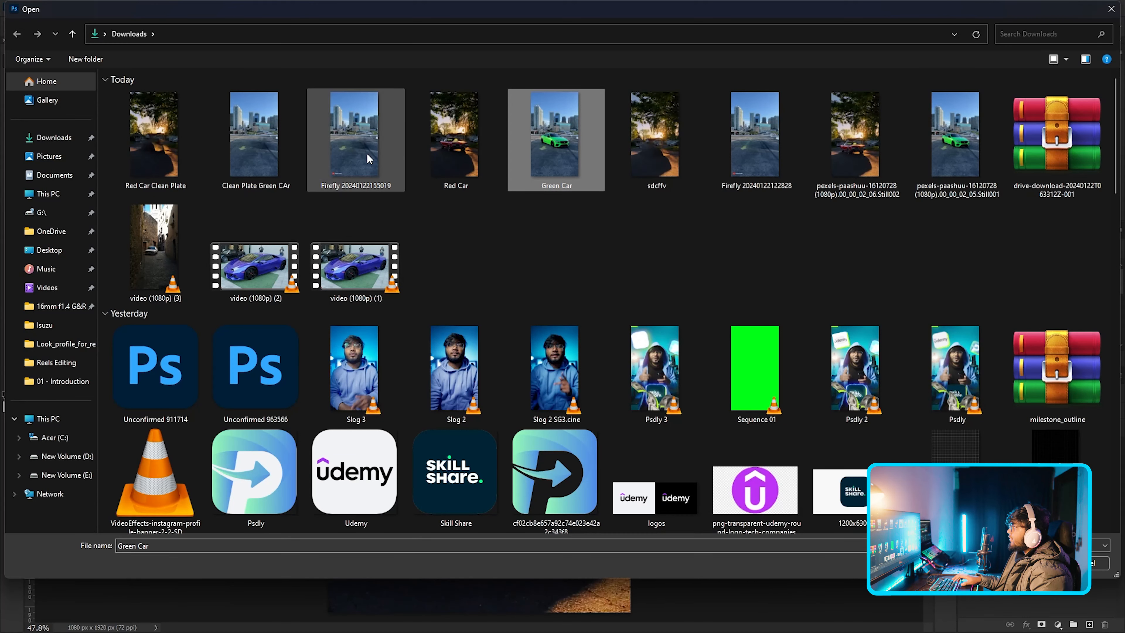
left_click(439, 153, "ctrl")
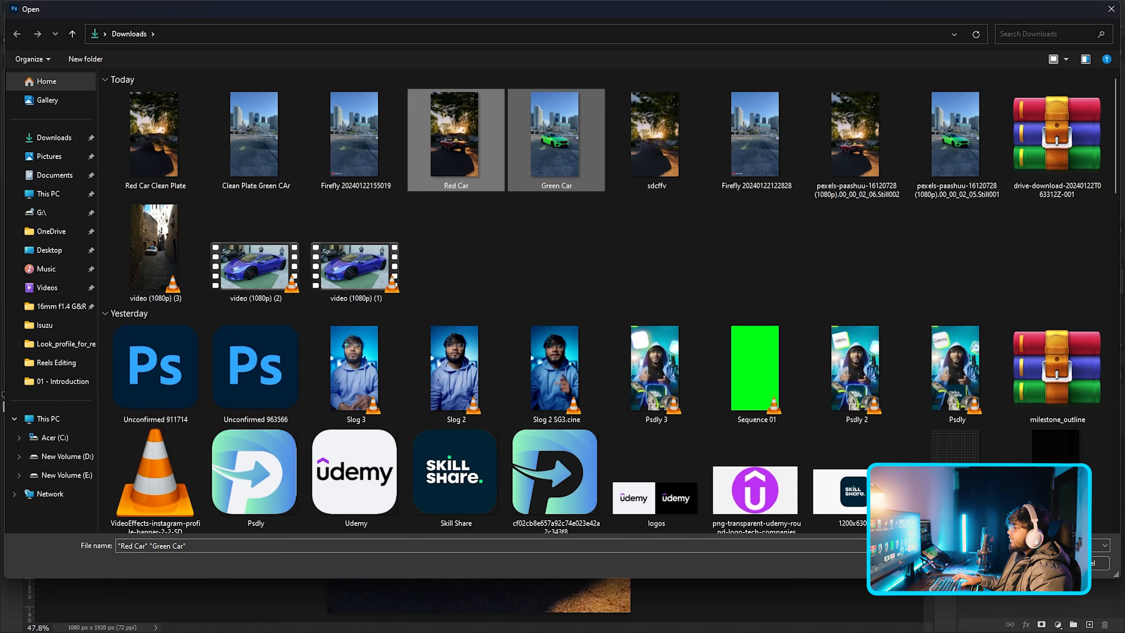
key("Return")
left_click(130, 45)
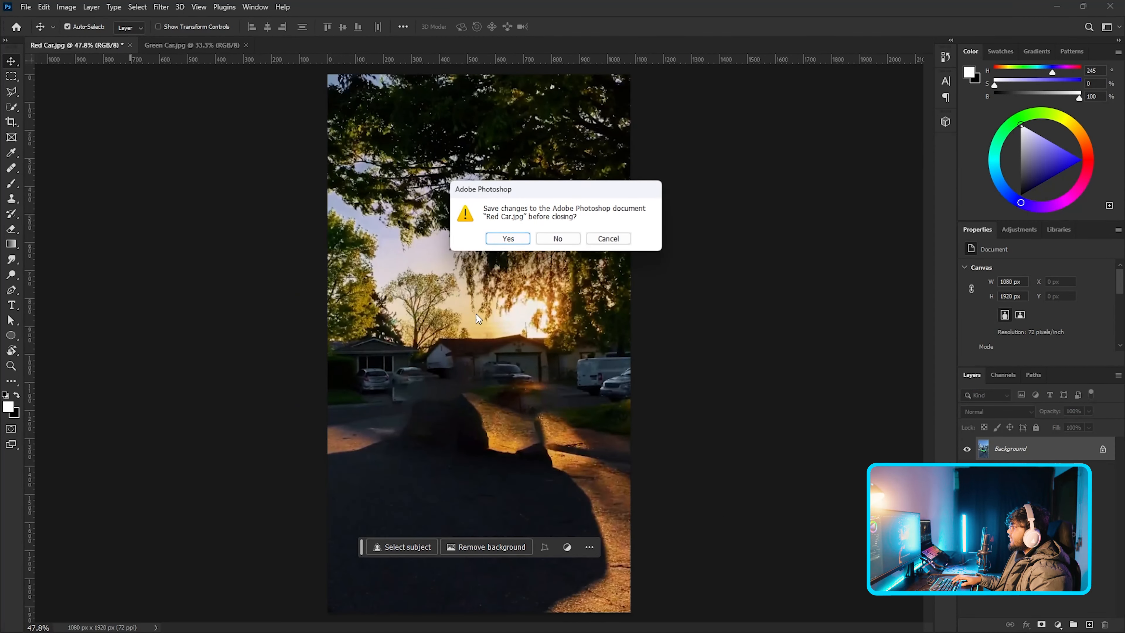
left_click(559, 238)
Step: Select the green car's front wheel with the Quick Selection tool and copy it to its own layer
scroll(494, 396, "up", 10)
key("w")
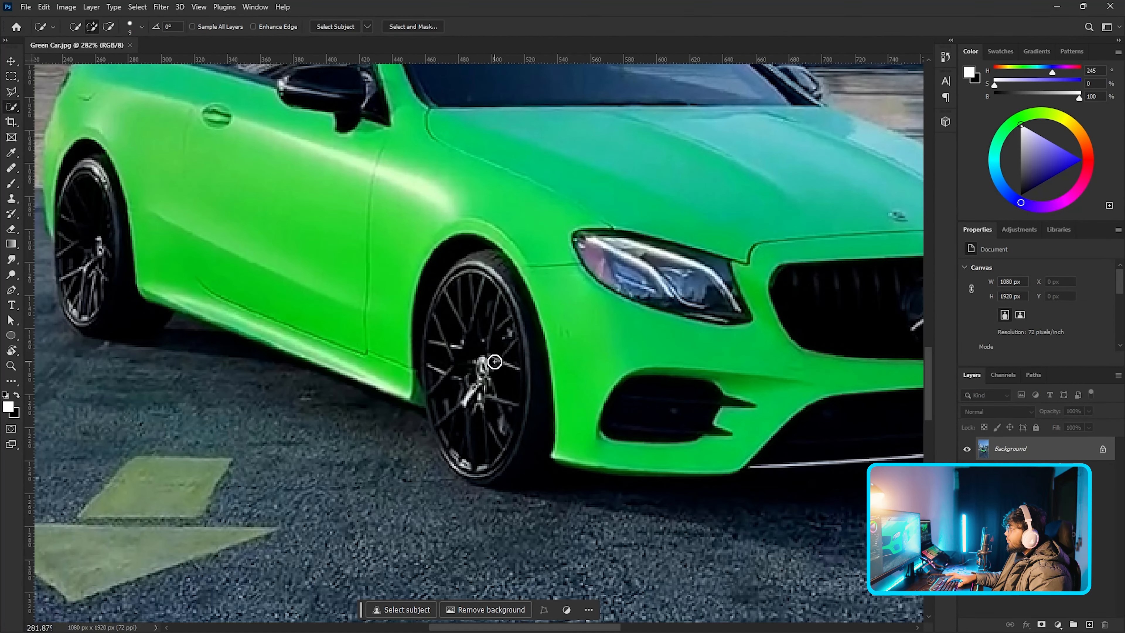
mouse_move(466, 300)
left_mouse_down()
mouse_move(480, 299)
mouse_move(494, 390)
mouse_move(470, 443)
left_mouse_up()
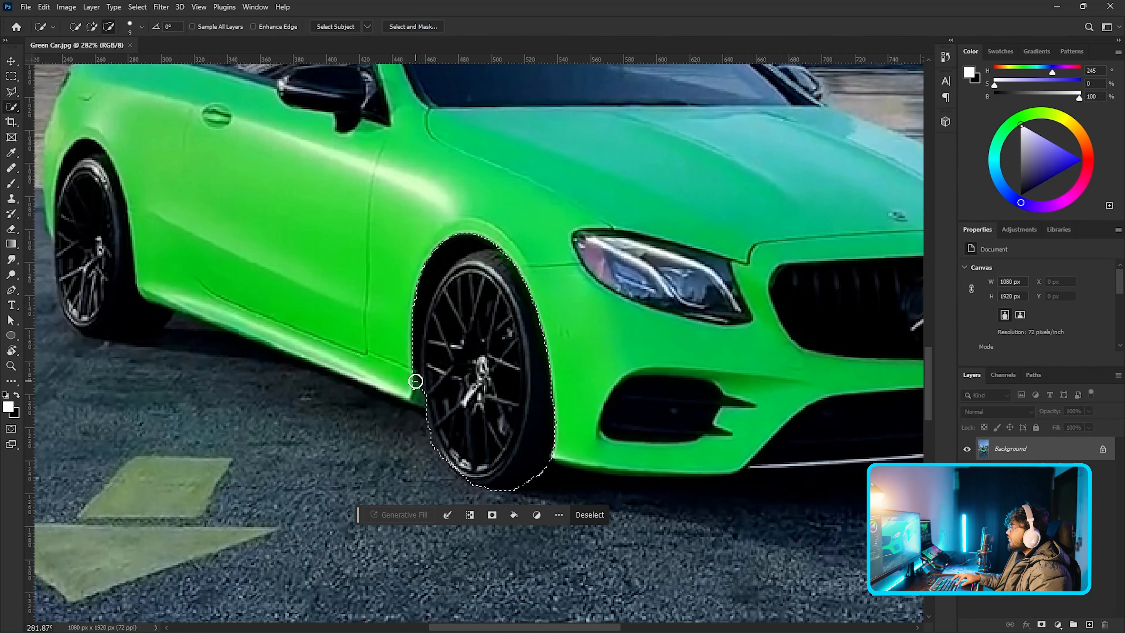
key("v")
scroll(598, 383, "down", 2)
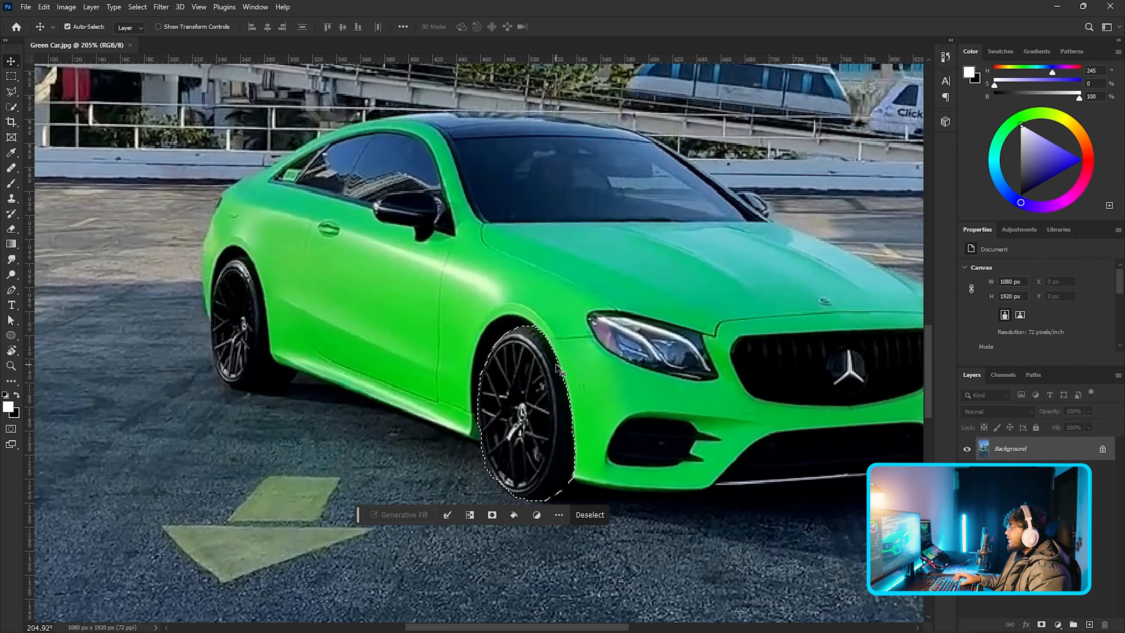
key("ctrl+j")
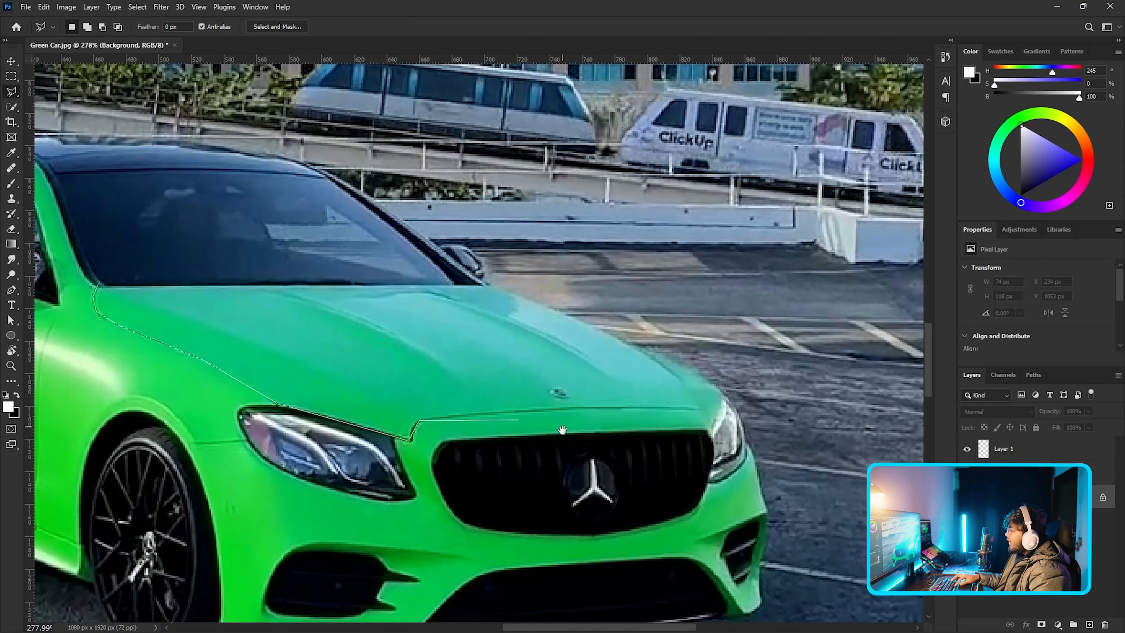
Step: Copy the hood to its own layer using a Polygonal Lasso selection, and outline the front bumper
mouse_move(562, 429)
left_mouse_down()
mouse_move(553, 441)
mouse_move(494, 441)
mouse_move(585, 416)
left_mouse_up()
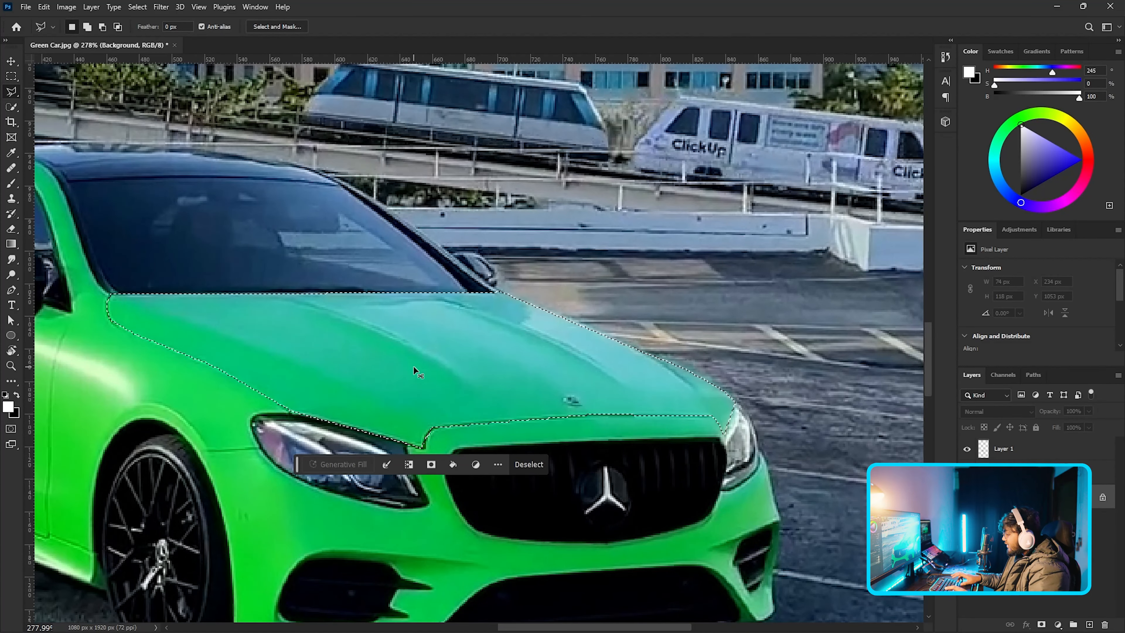
key("ctrl+j")
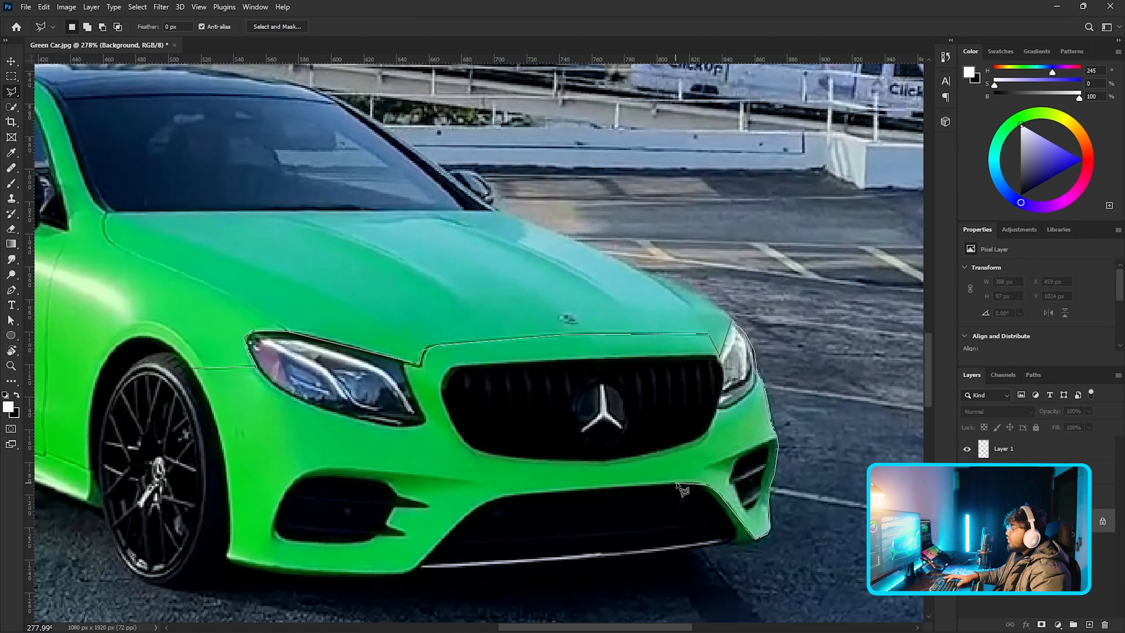
left_click(615, 487)
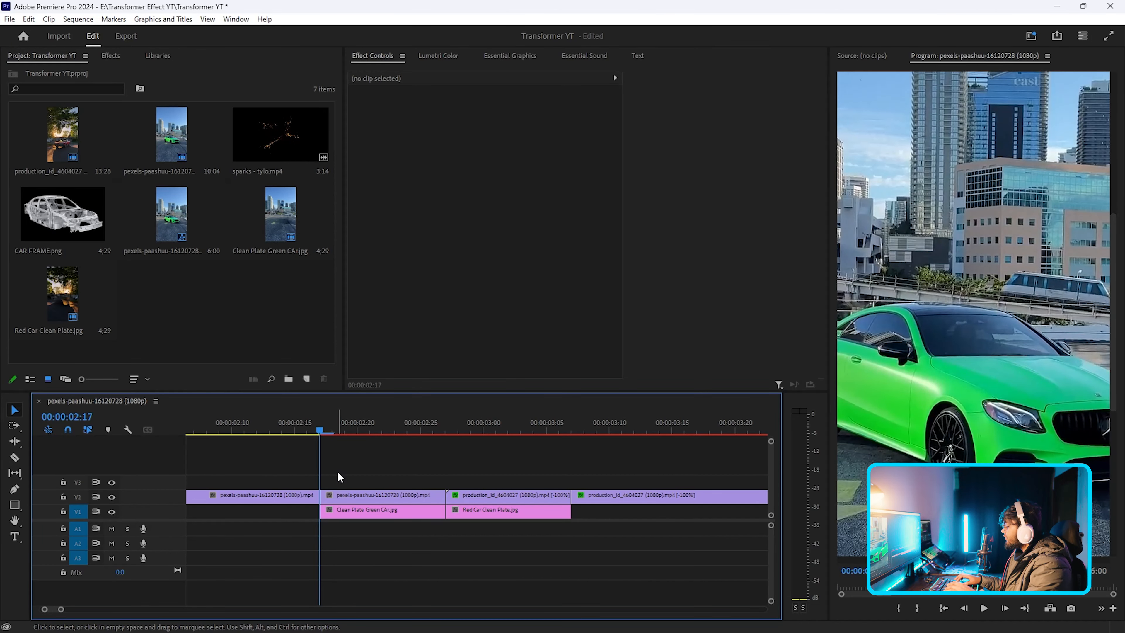
Step: Switch to Premiere Pro and import the Green Car Selection PSD as individual layers at document size
key("ctrl+i")
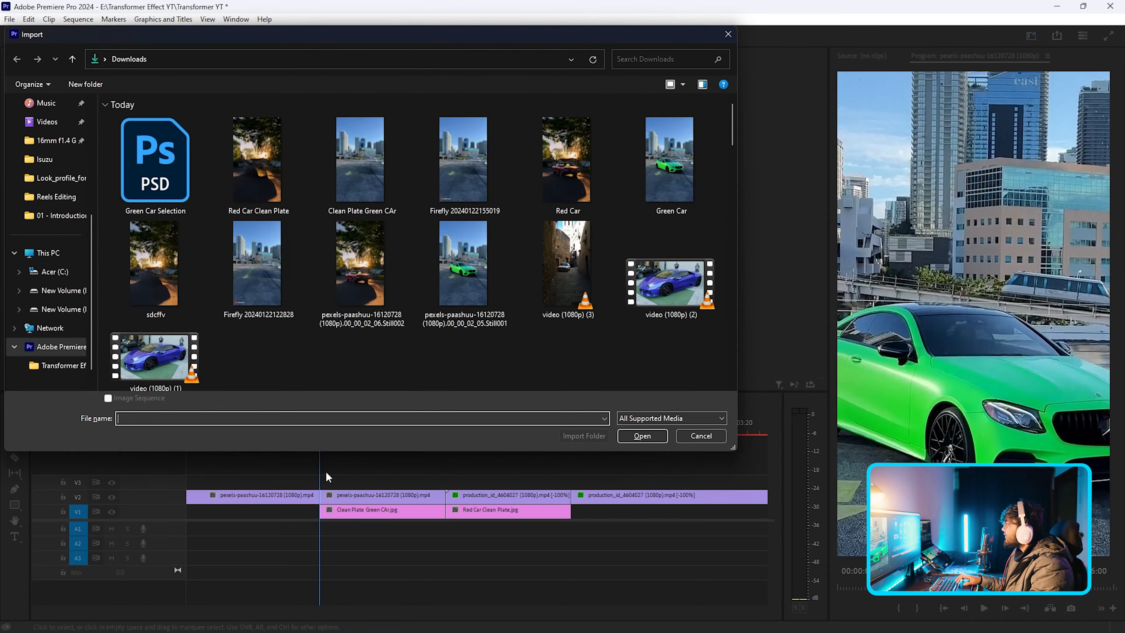
left_click(114, 205)
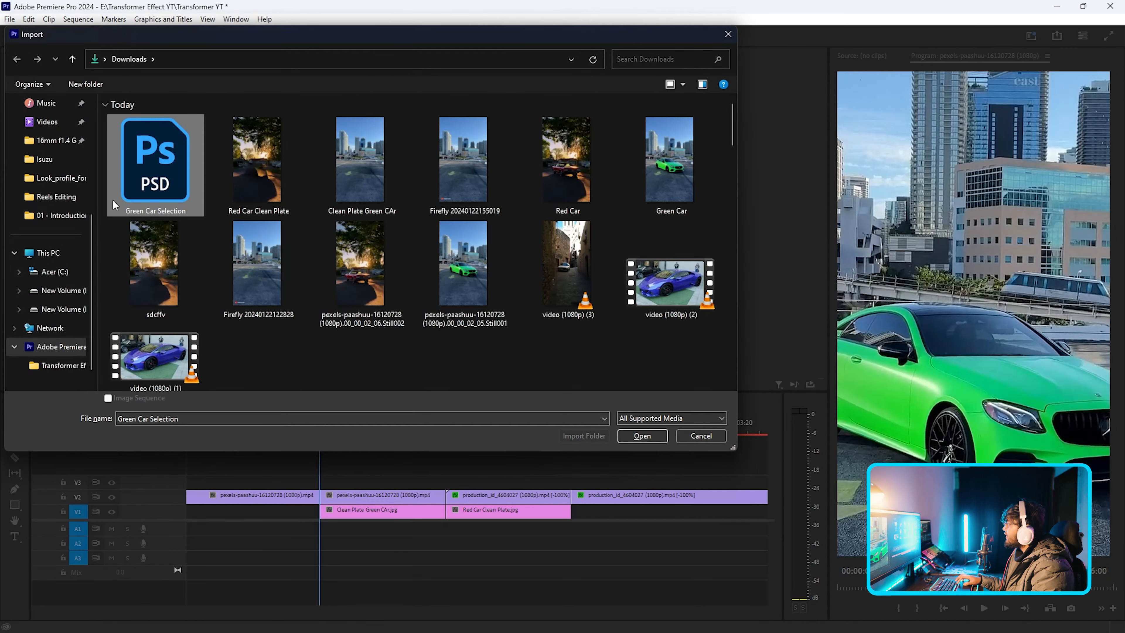
left_click(642, 434)
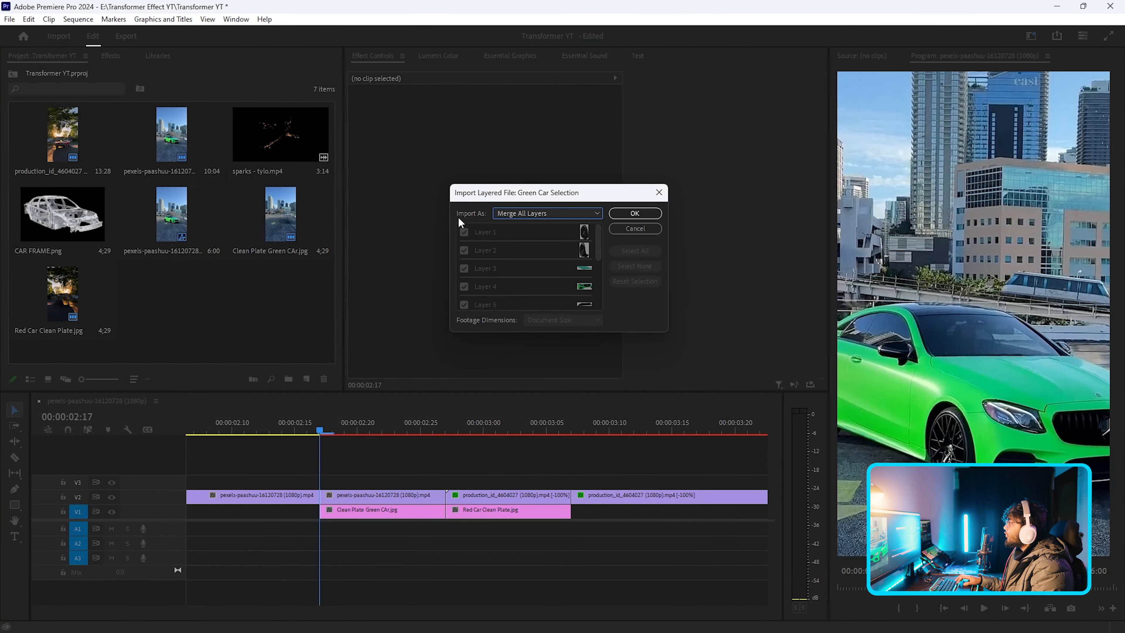
left_click(508, 212)
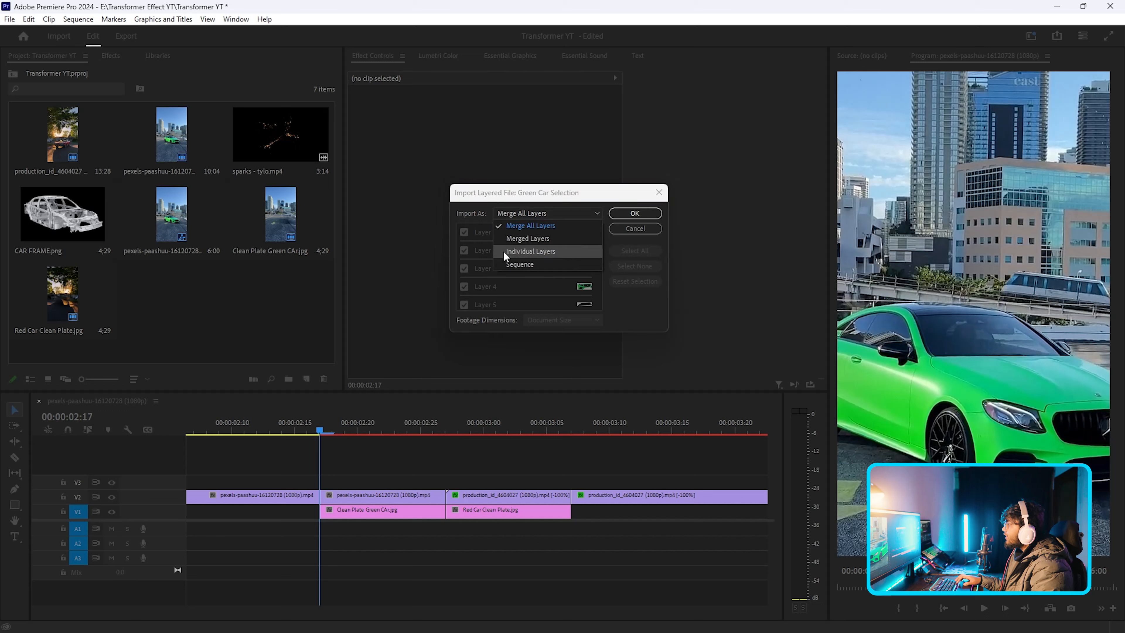
left_click(513, 250)
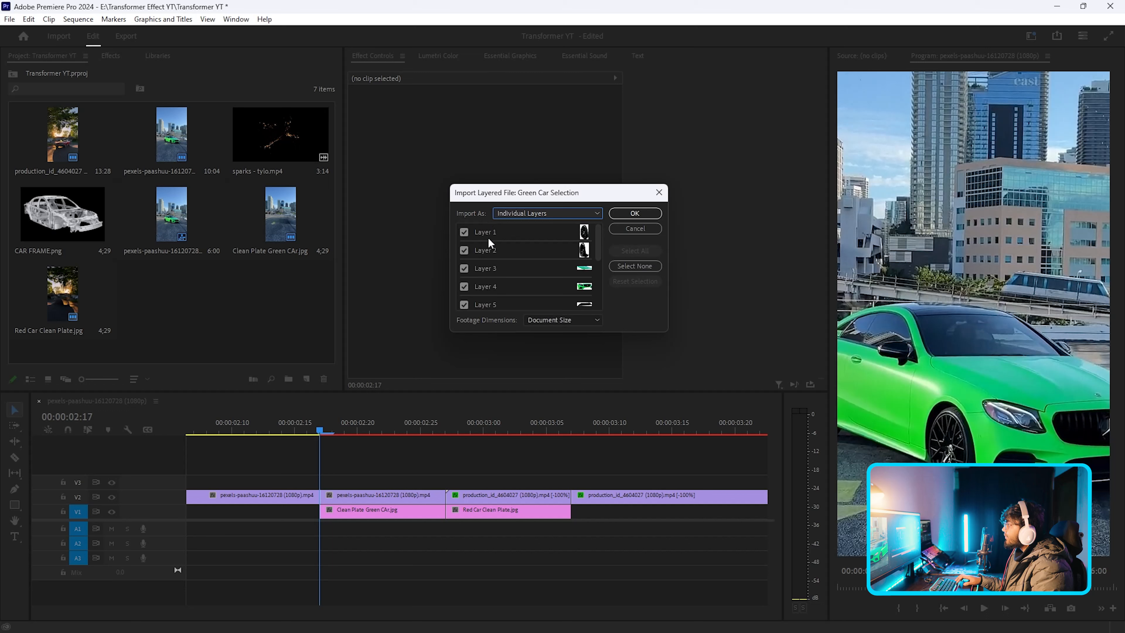
left_click(637, 213)
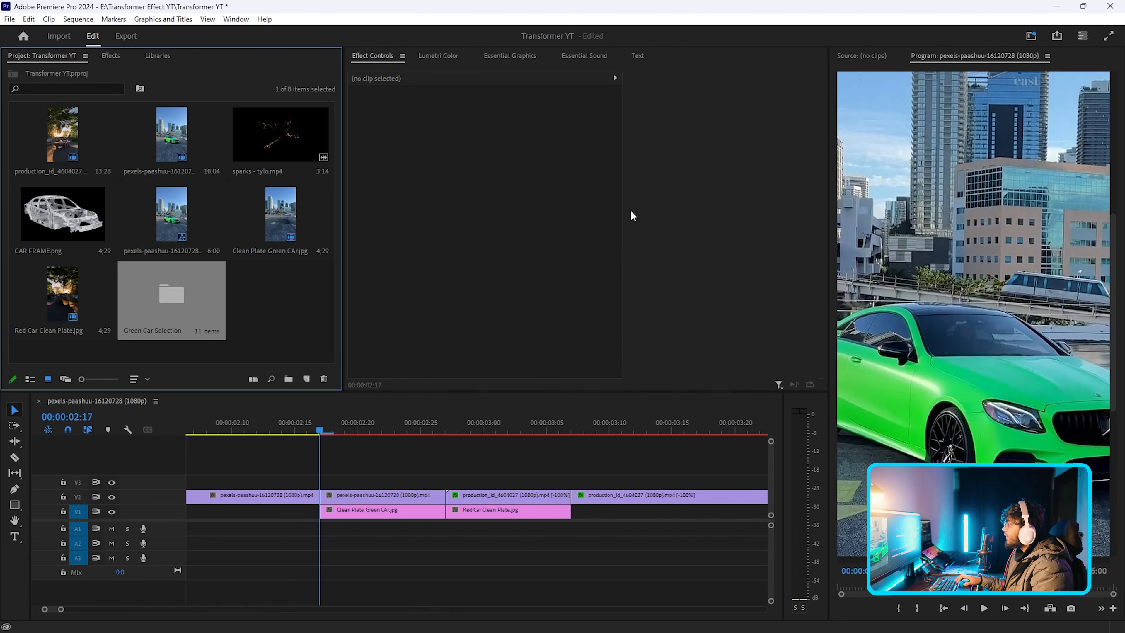
Step: Open the Green Car Selection bin, enlarge the timeline area, and stack Layer 1 and Layer 2 above the held green car clip from 00:00:02:17
double_click(179, 282)
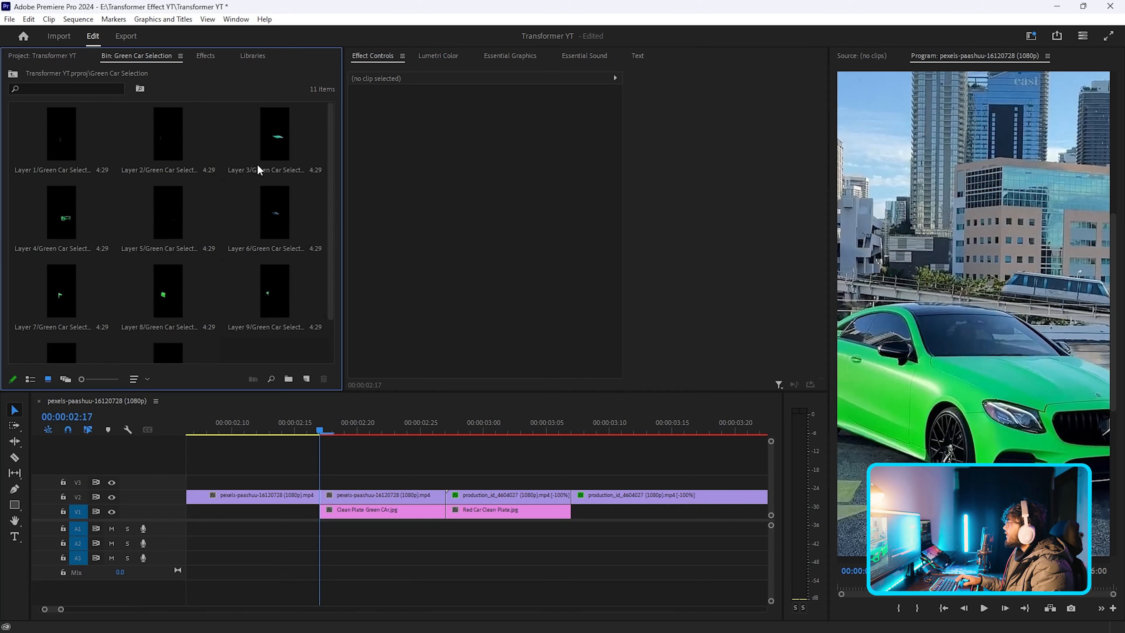
left_click_drag(456, 340, 456, 226)
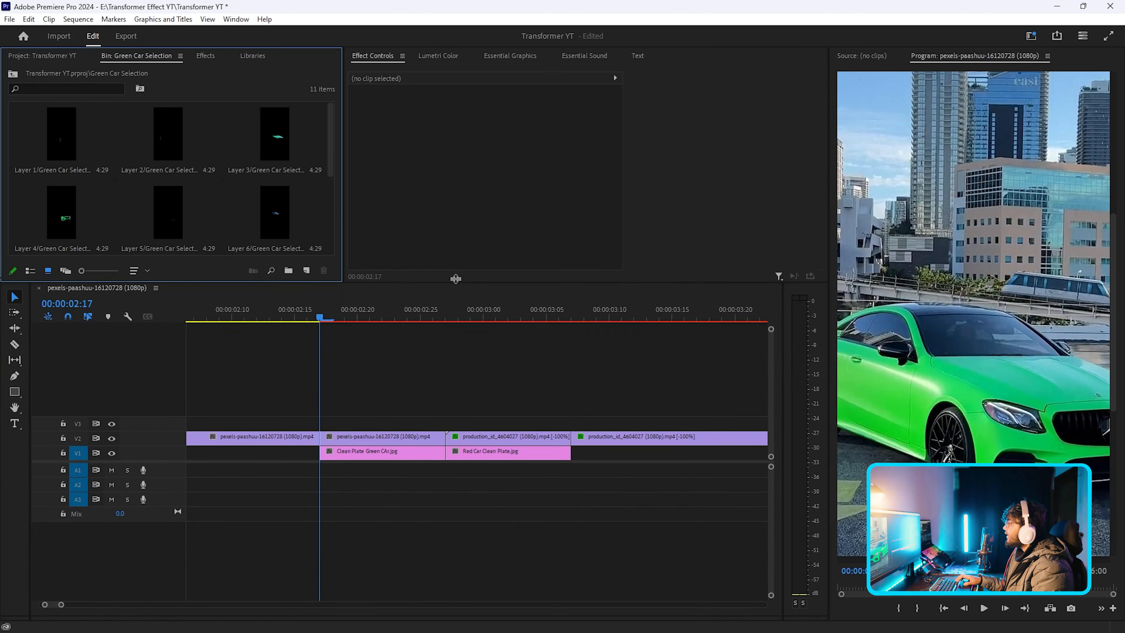
left_click_drag(61, 133, 328, 425)
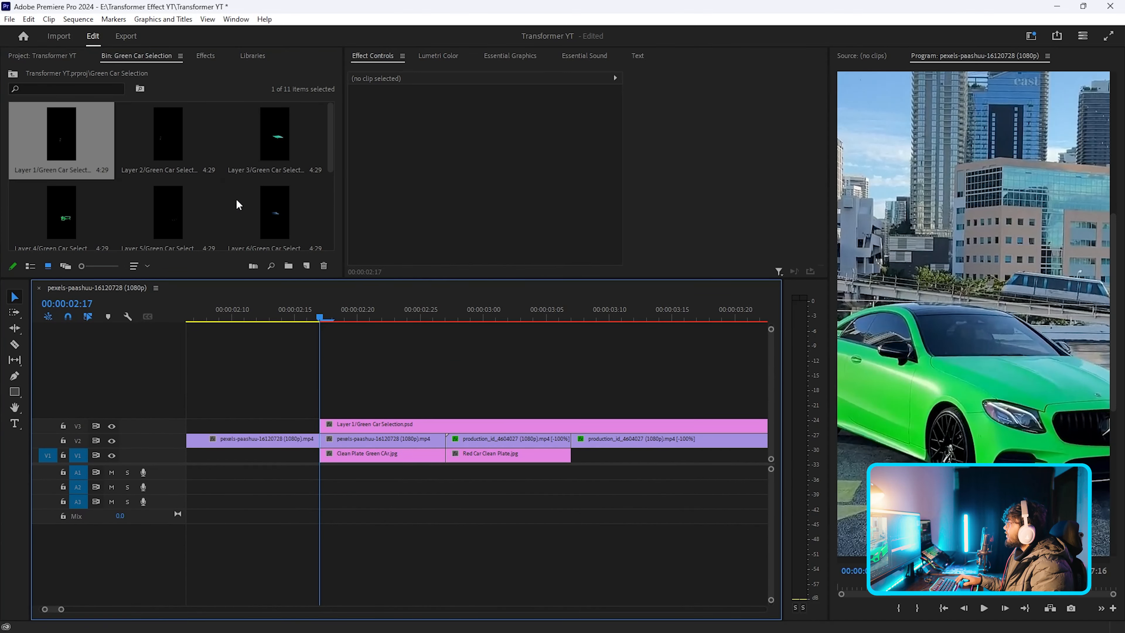
left_click_drag(146, 134, 322, 406)
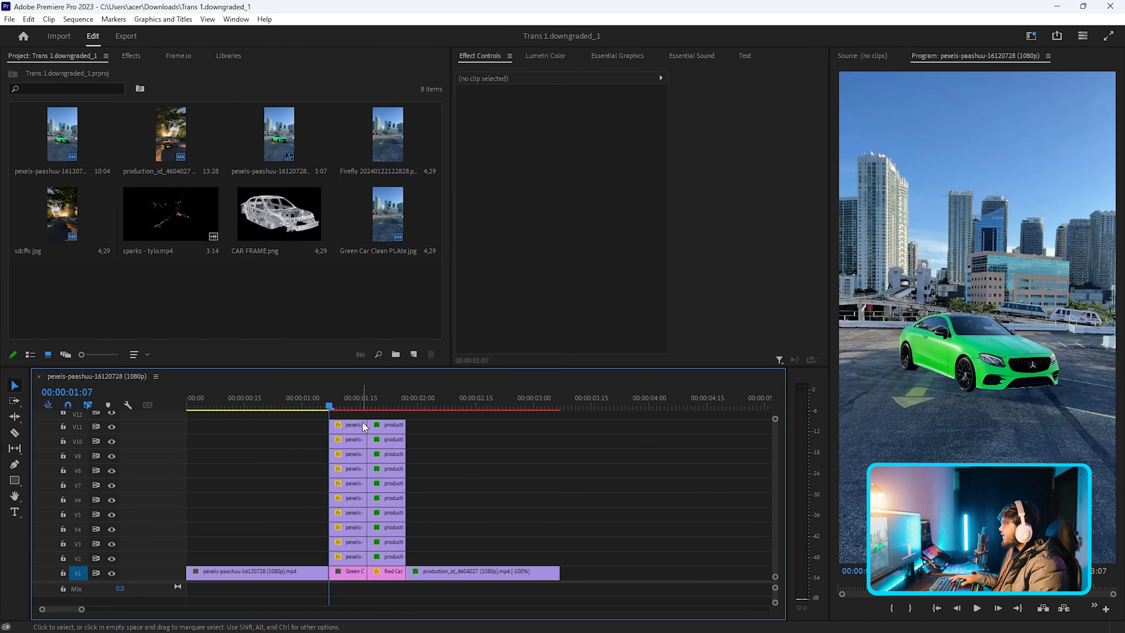
Step: Add a Position keyframe at 00:00:01:07 to the green car clip on V11 and set its temporal interpolation to Ease Out
left_click(363, 426)
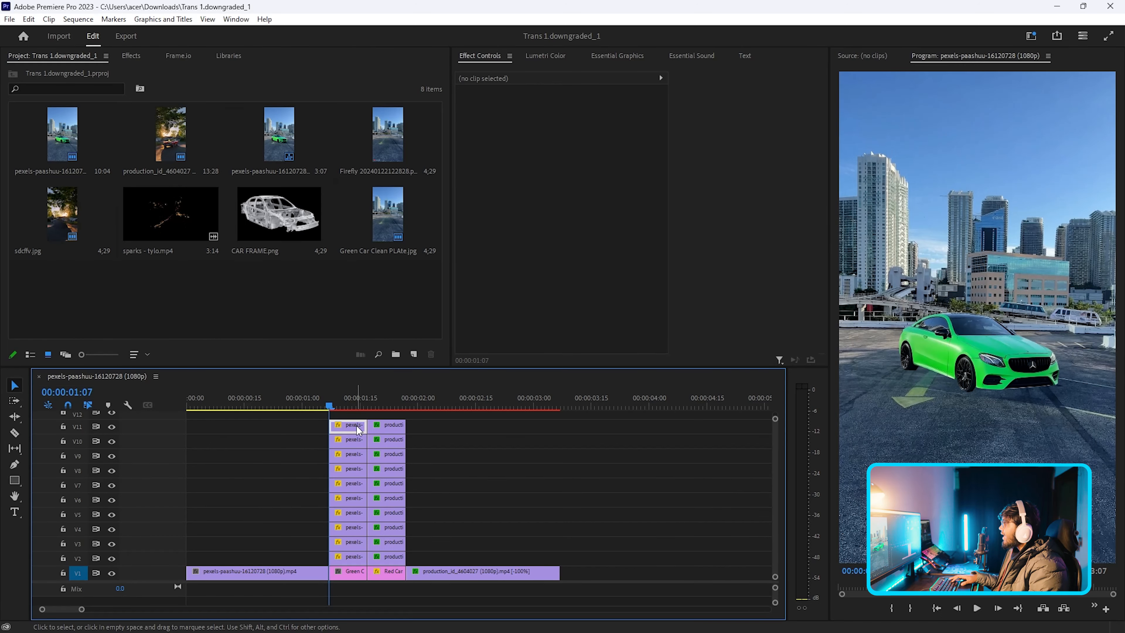
left_click(478, 115)
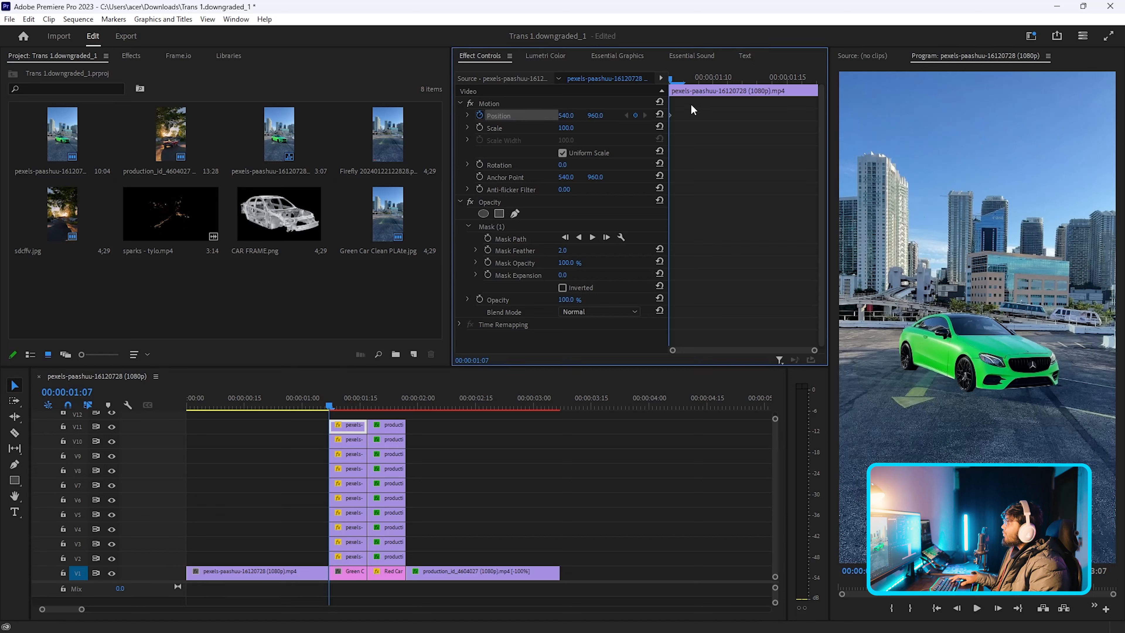
right_click(672, 116)
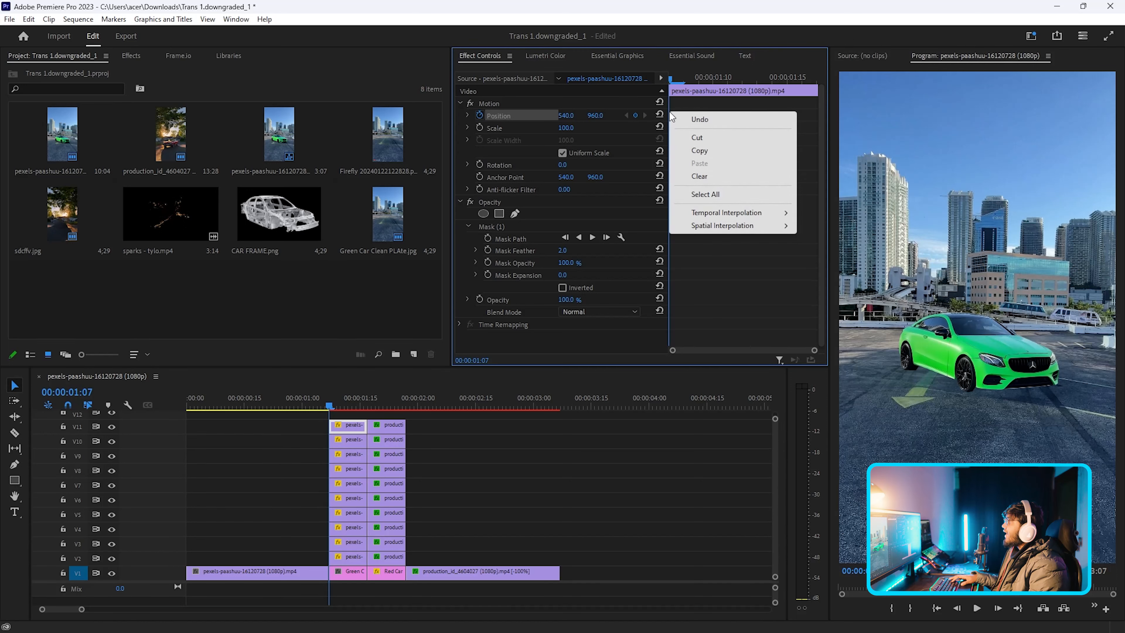
mouse_move(726, 213)
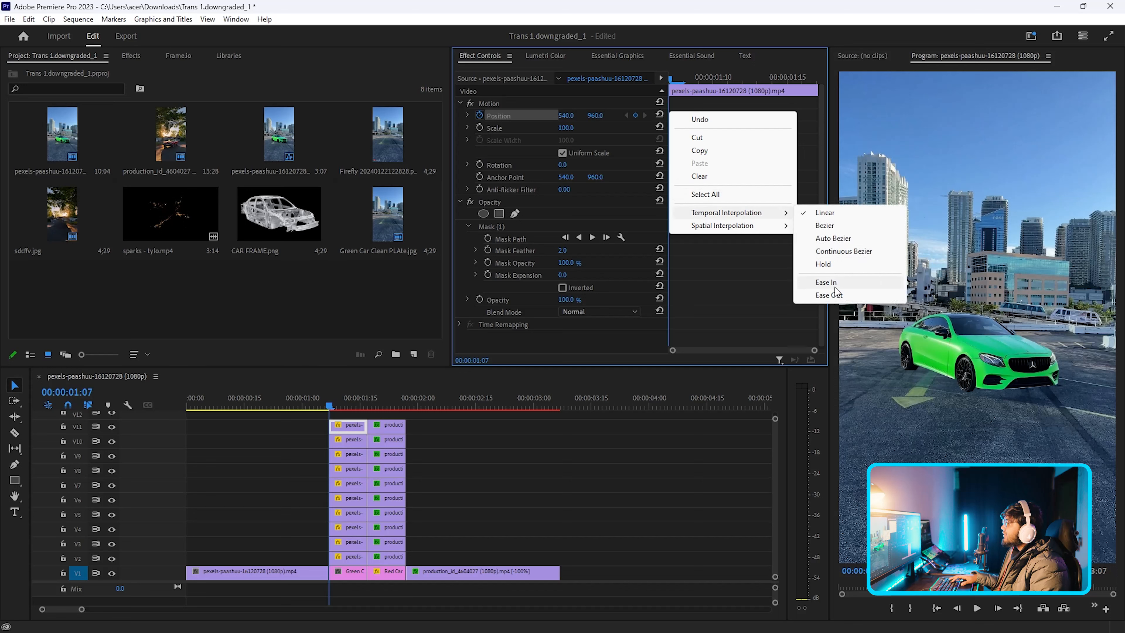
left_click(829, 295)
Step: Copy the V11 clip's attributes, paste only Motion onto the green car clips on V2 to V10, and check several of them
left_click(348, 426)
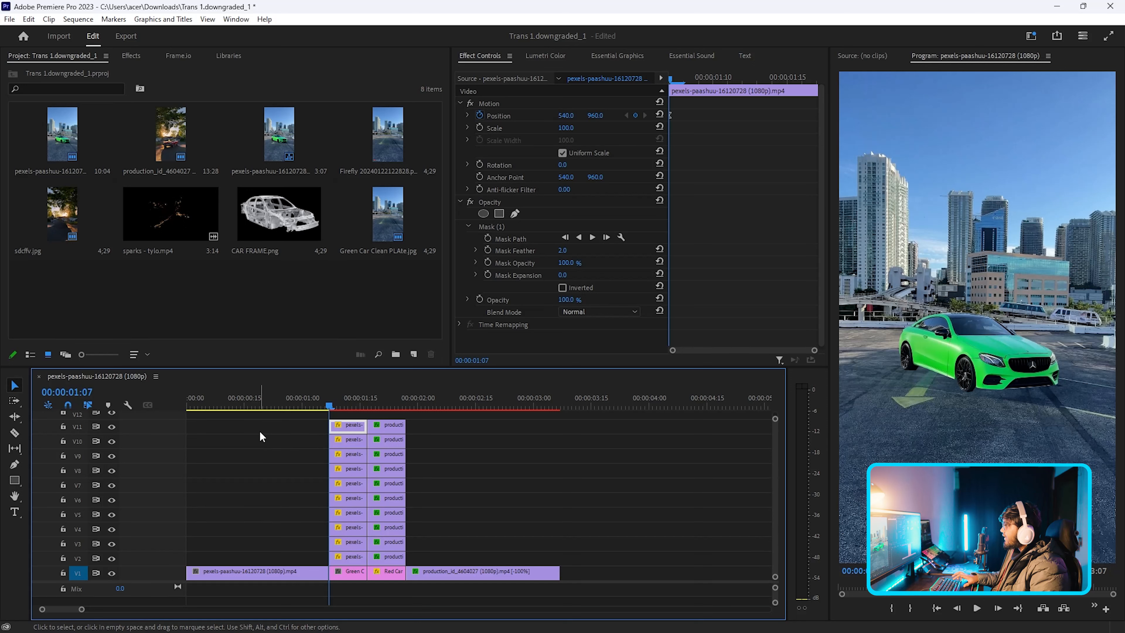
left_click_drag(308, 436, 360, 553)
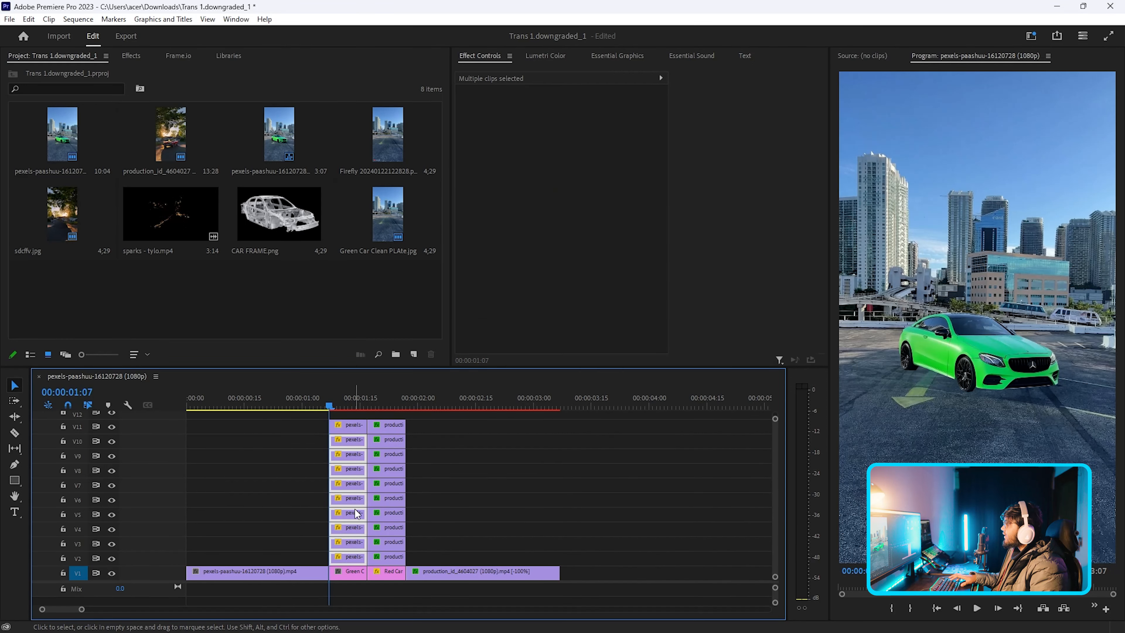
right_click(356, 514)
left_click(389, 98)
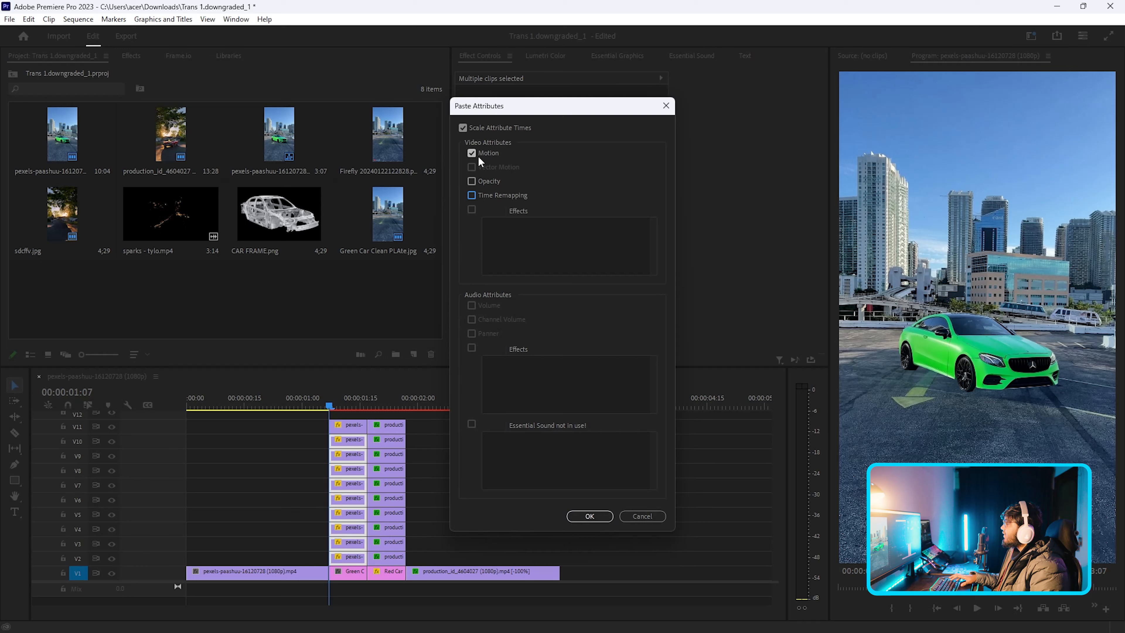
left_click(589, 515)
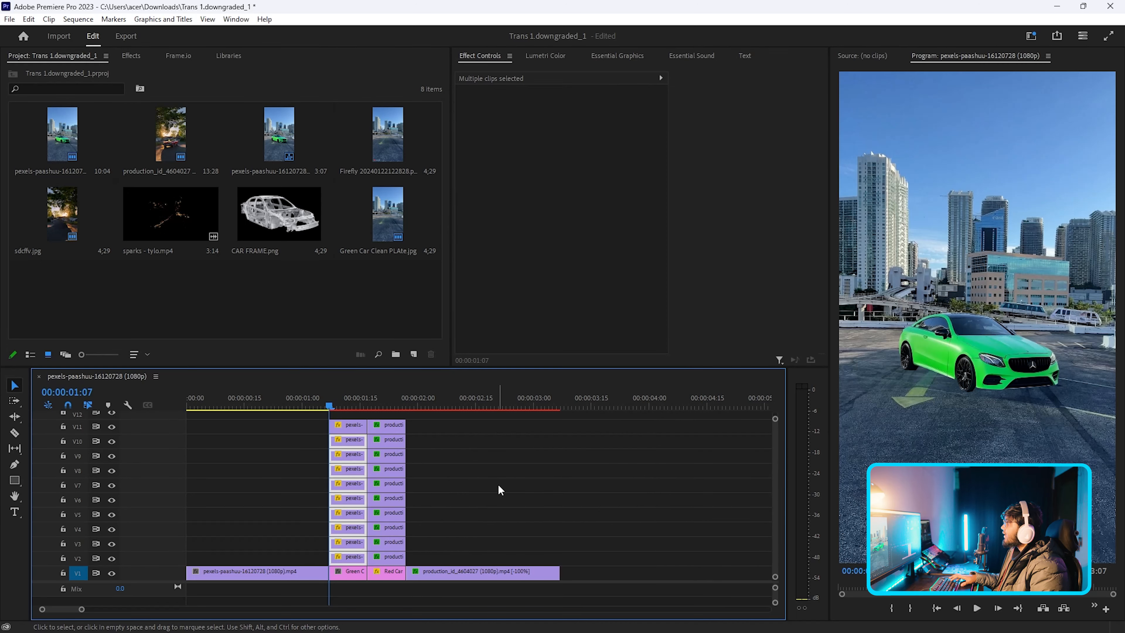
left_click(352, 442)
left_click(354, 460)
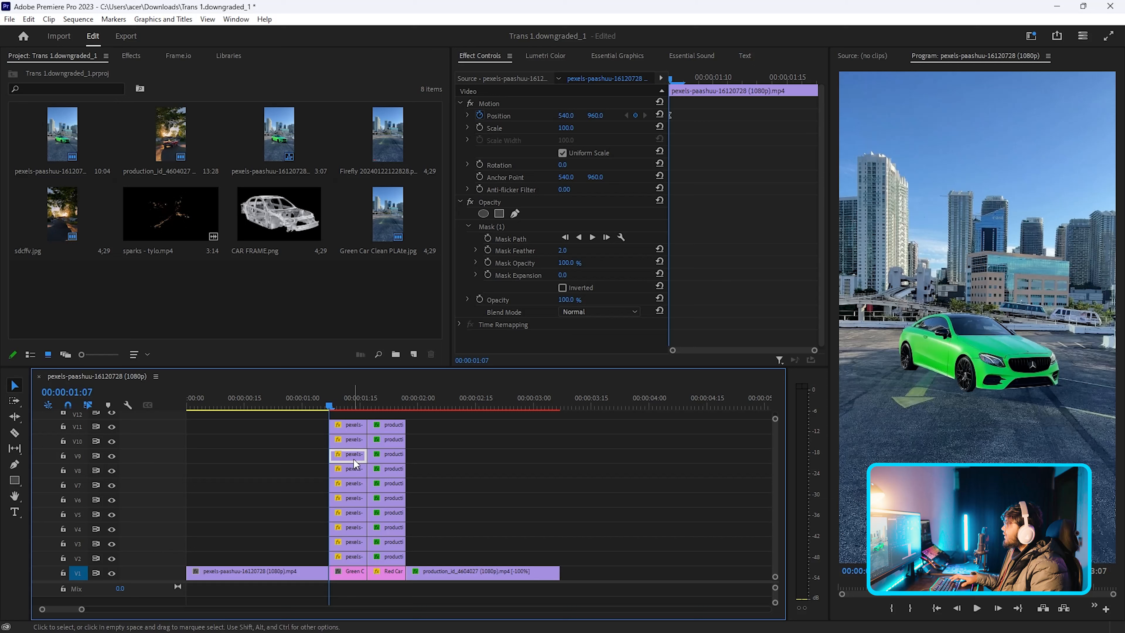
left_click(352, 470)
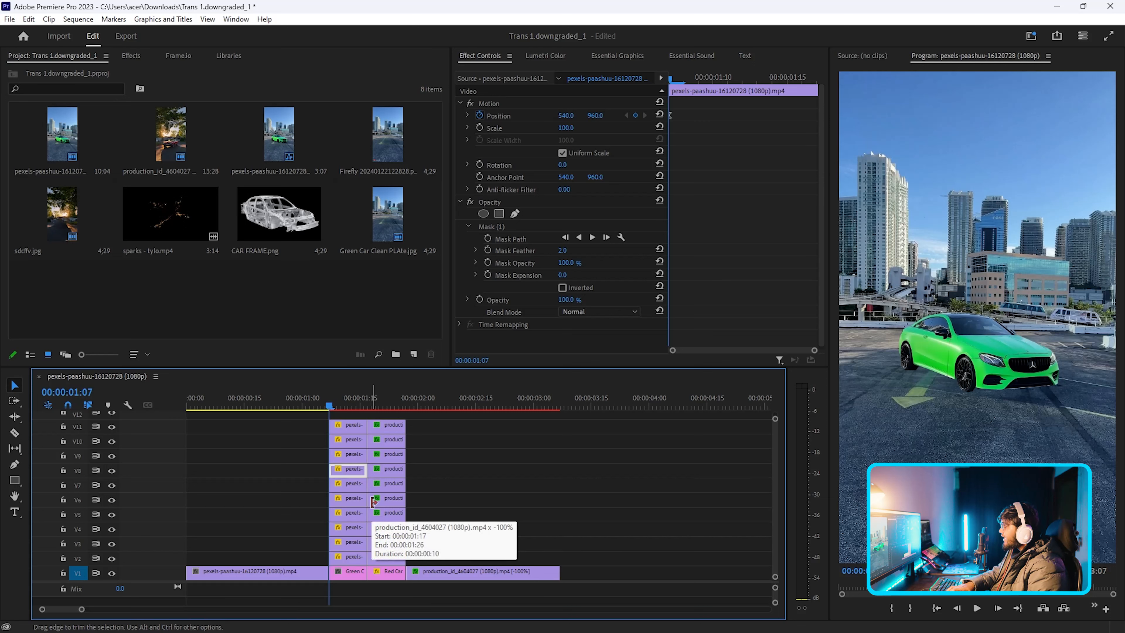
Step: Move five frames ahead to 00:00:01:12 and shift the roof part on V11 up and away from the car, to about 306.6, 747.2
key("shift+Right")
left_click(355, 427)
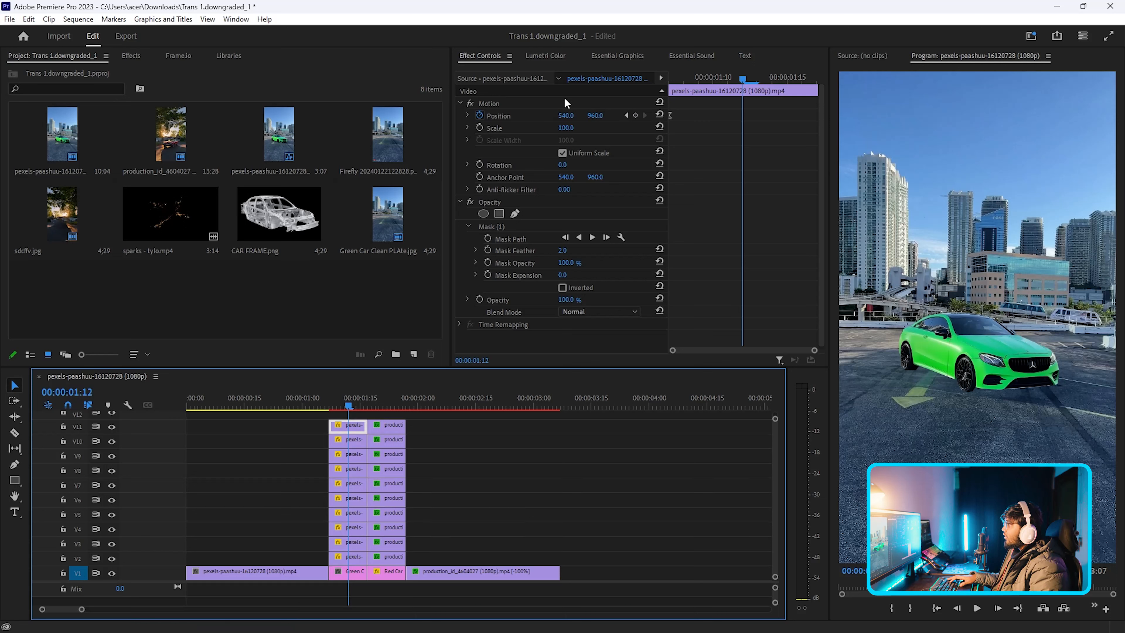
left_click(513, 103)
left_click(1042, 396)
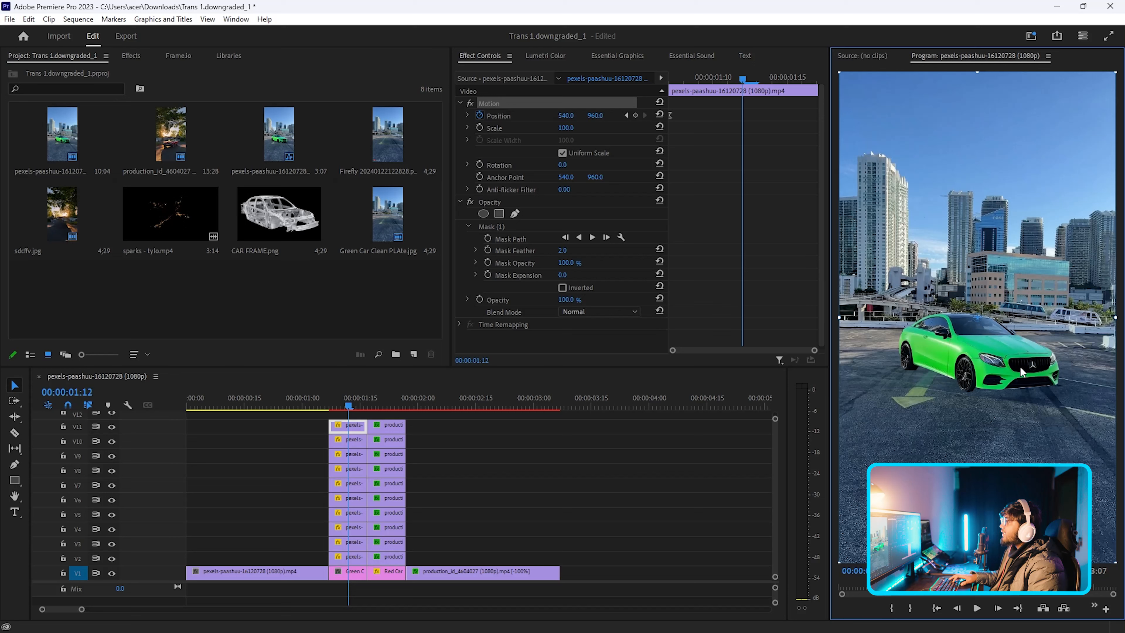
left_click_drag(948, 300, 870, 275)
left_click_drag(881, 272, 879, 272)
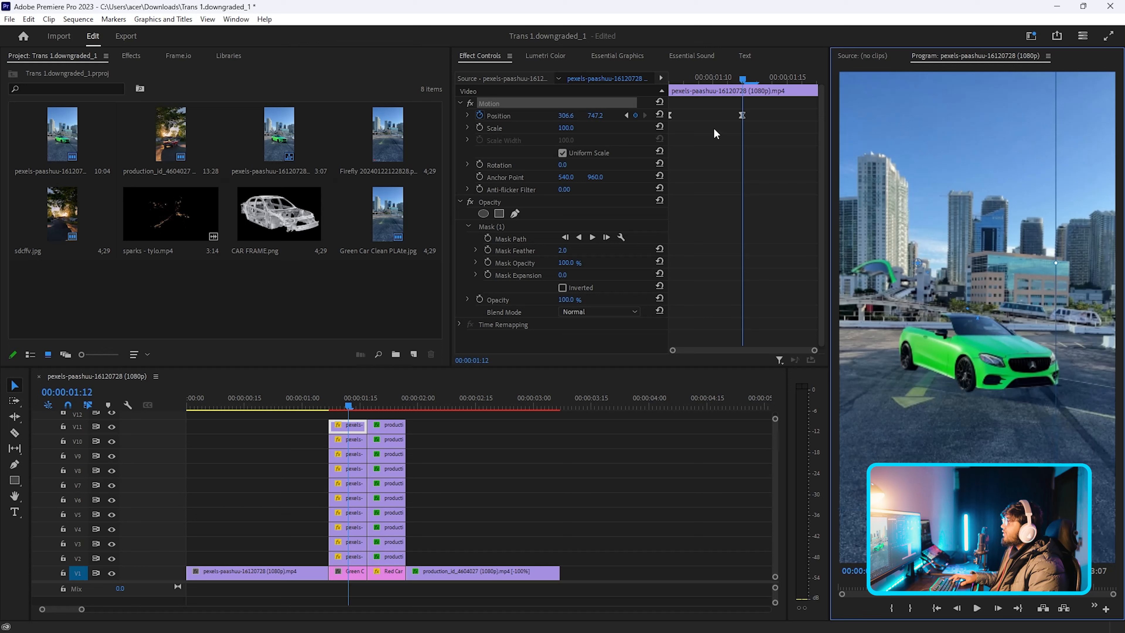
Step: Move the remaining green car parts on V2 to V10 outward from the body at 00:00:01:12 to break the car apart
left_click(359, 440)
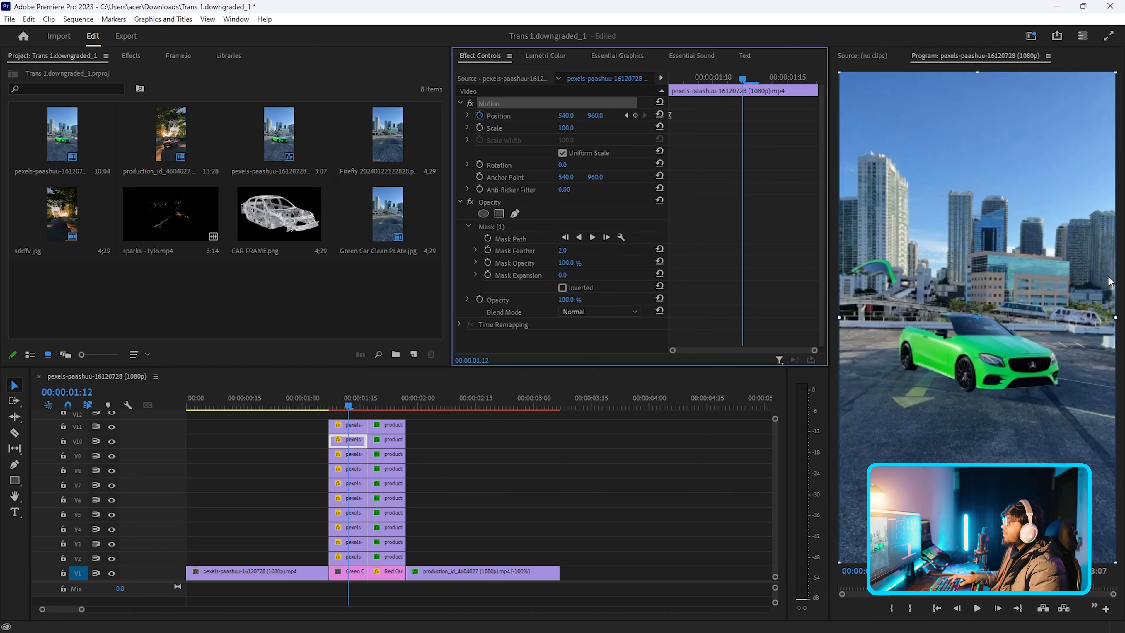
left_click_drag(979, 337, 1026, 384)
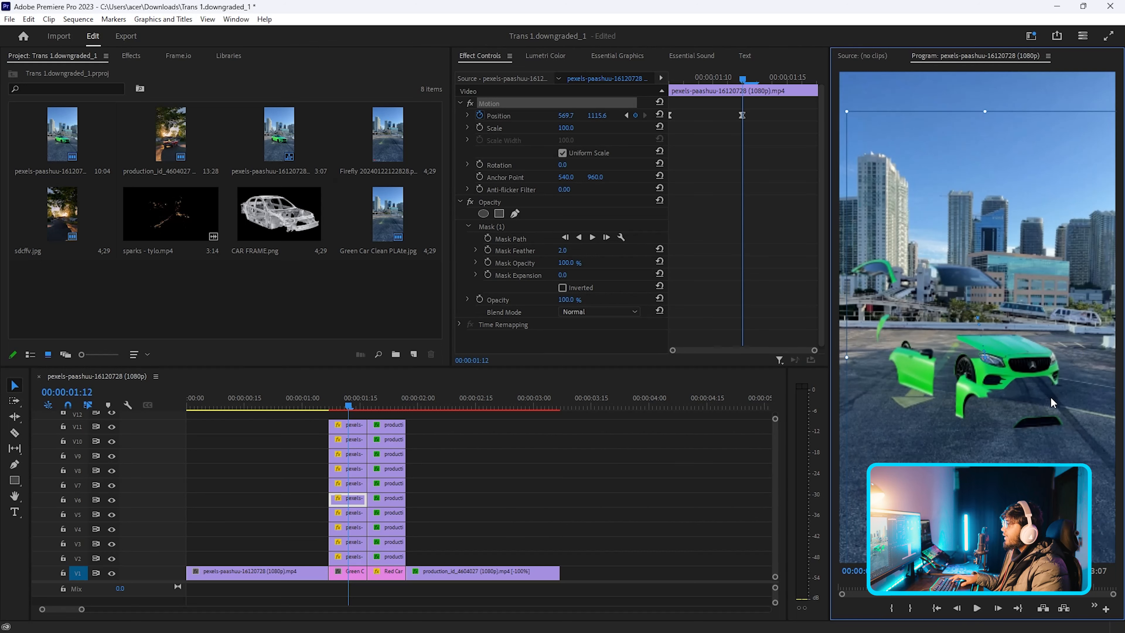
left_click(478, 509)
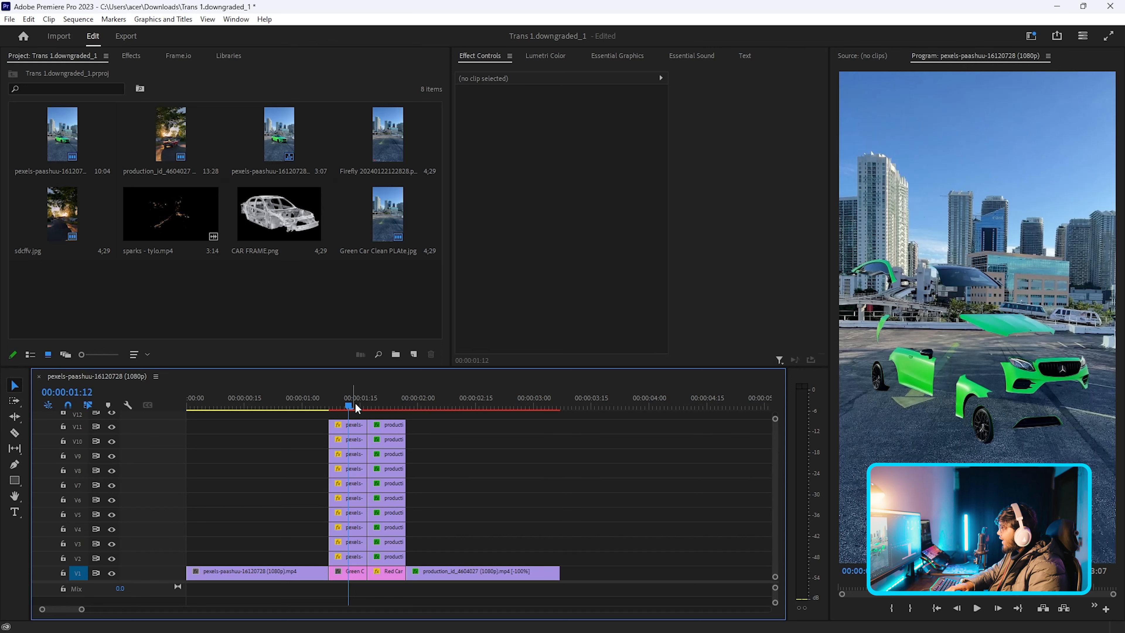
Step: At 00:00:01:16, the green clips' last frame, move the roof and the other car parts partway back toward the car body
key("Down")
key("Left")
left_click(348, 426)
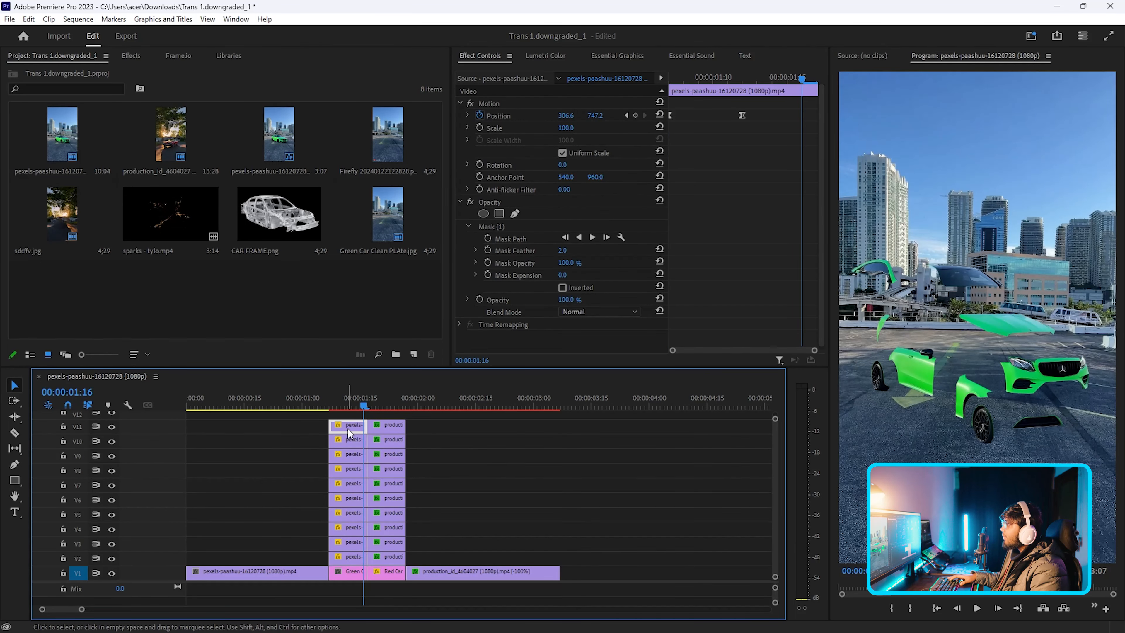
left_click(531, 101)
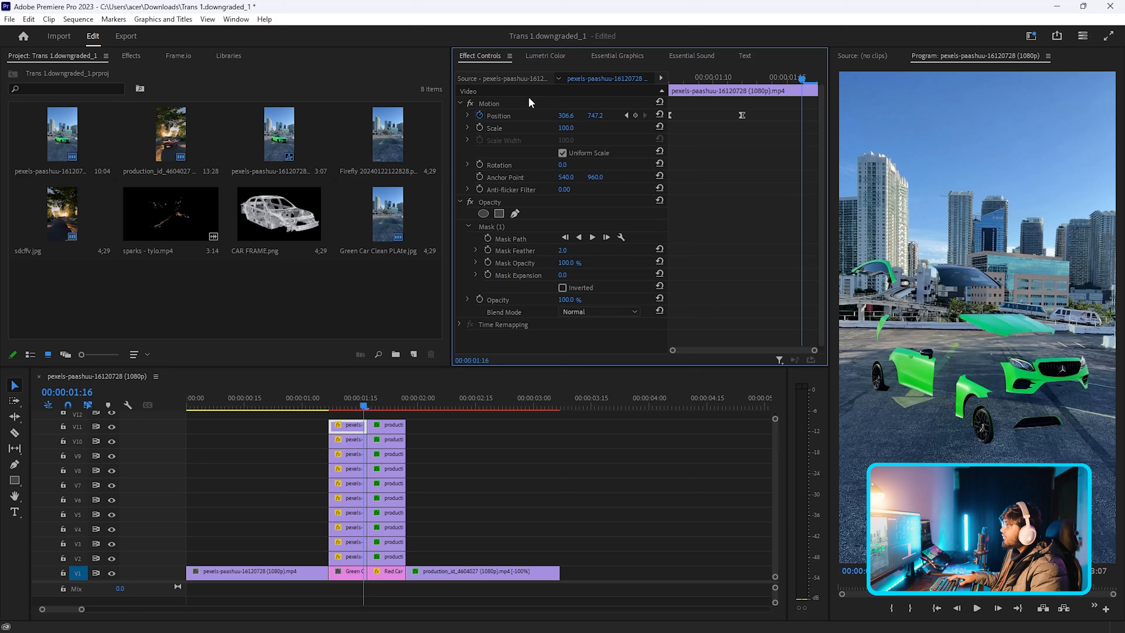
left_click(530, 102)
left_click_drag(927, 282, 950, 302)
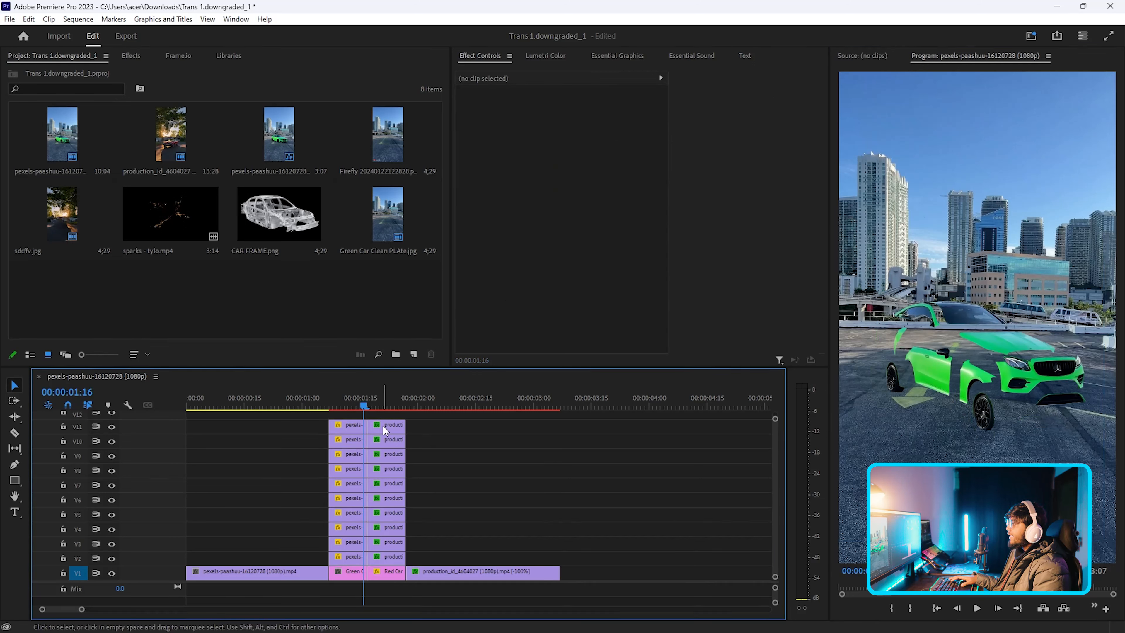
Step: Review the green car parts' motion from 00:00:01:07 through 00:00:01:16
left_click_drag(356, 410, 330, 410)
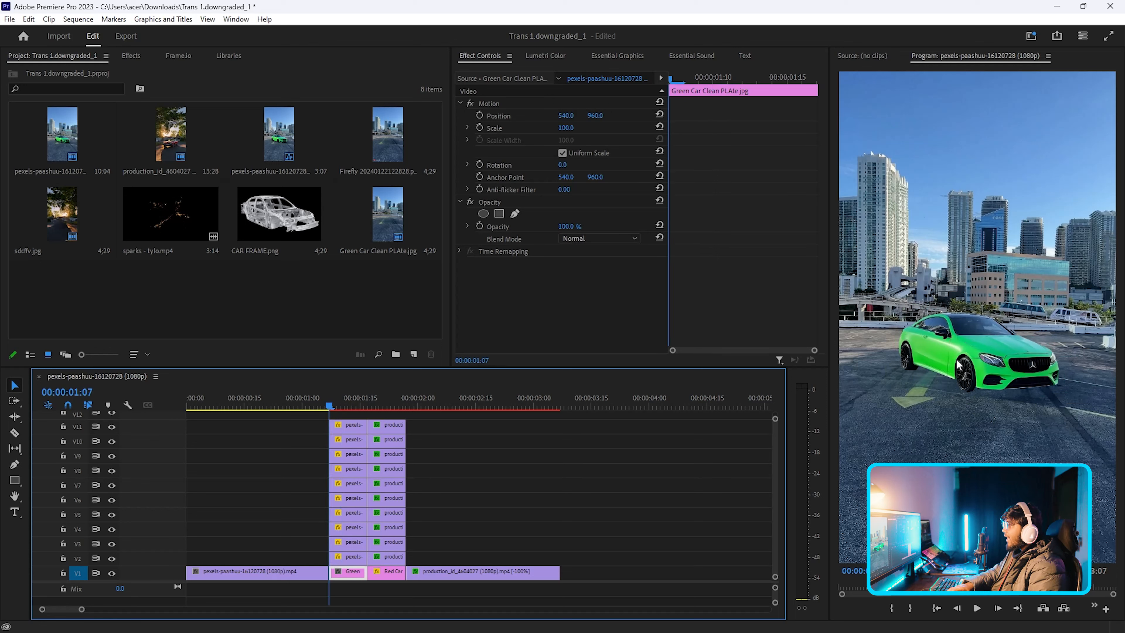
key("shift+Right")
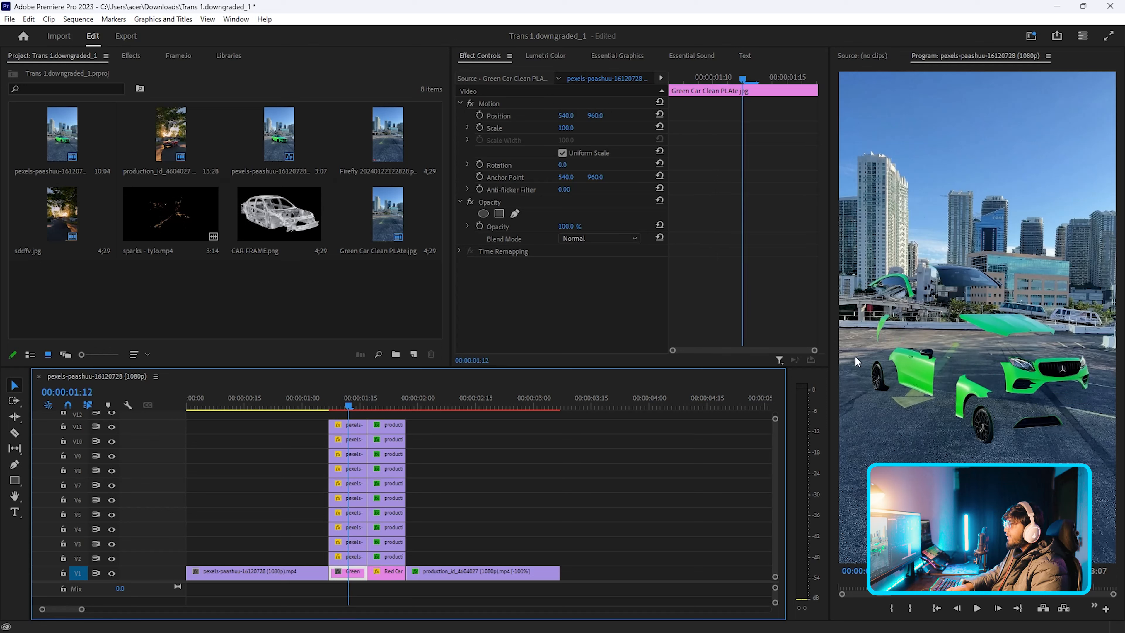
key("Left")
key("shift+Right")
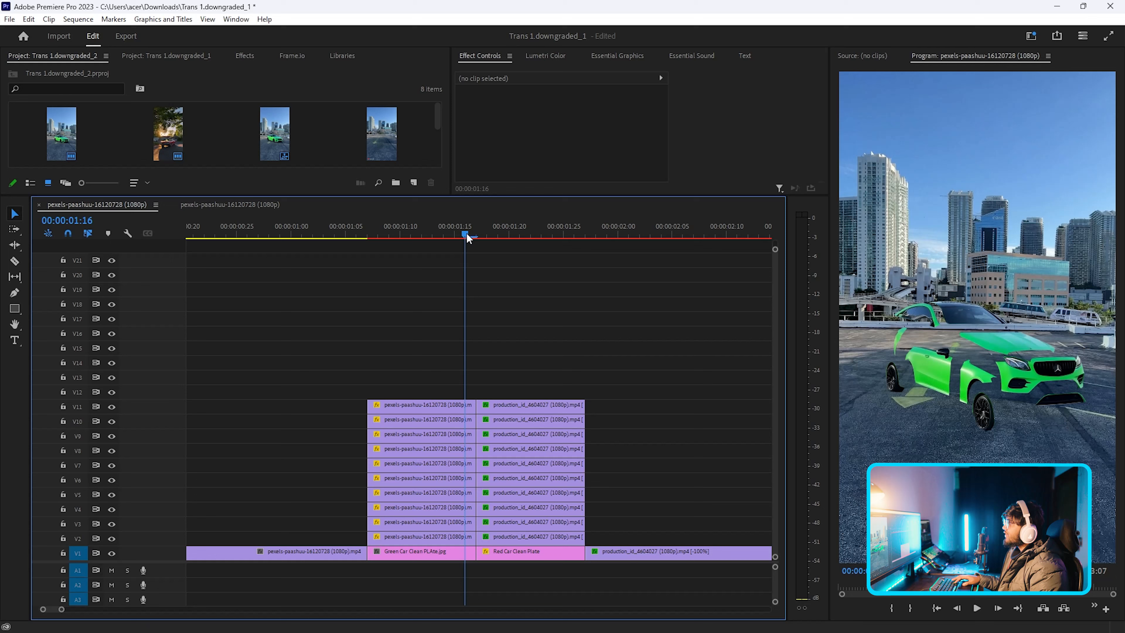
Step: Add a Position keyframe to the red car clip on V11 at its last frame, 00:00:01:26
left_click_drag(465, 233, 575, 252)
left_click(490, 409)
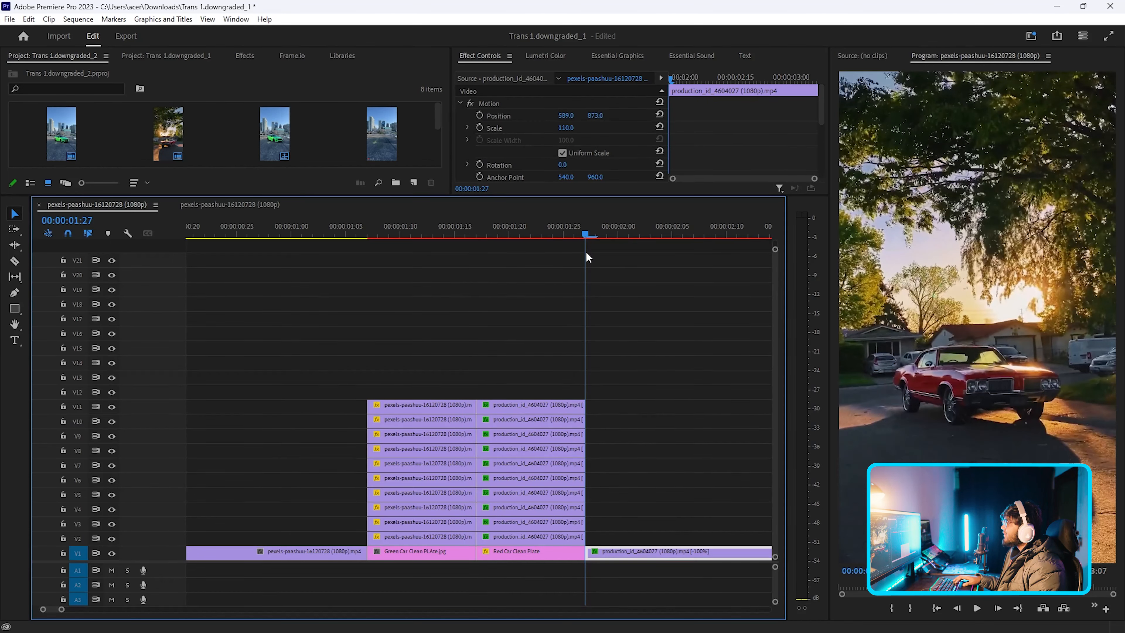
key("d")
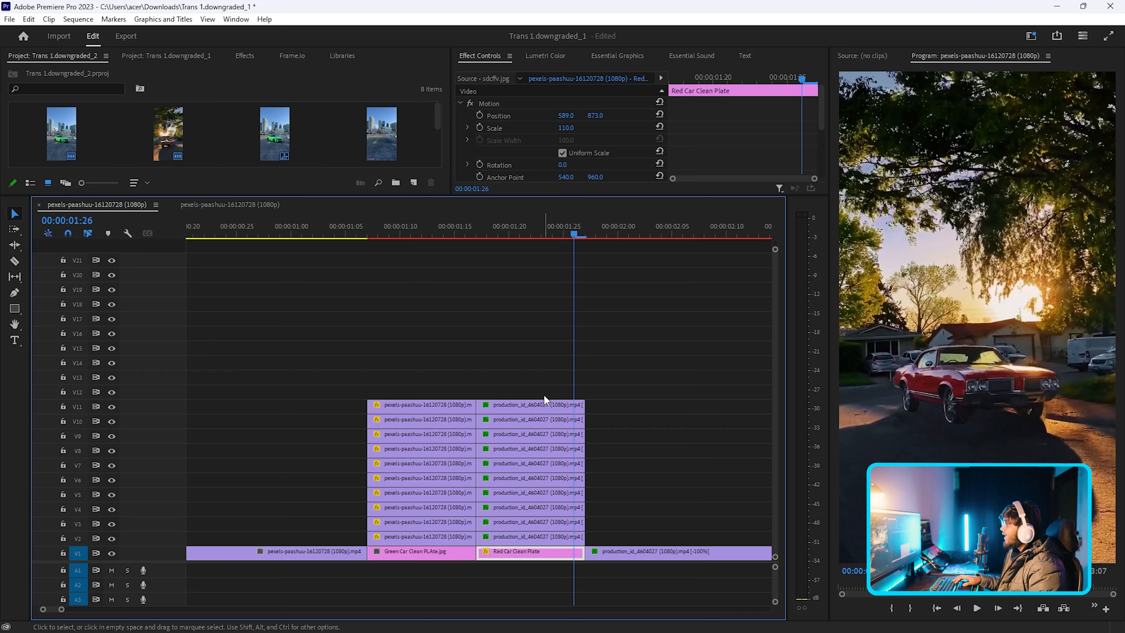
left_click(544, 403)
left_click(479, 114)
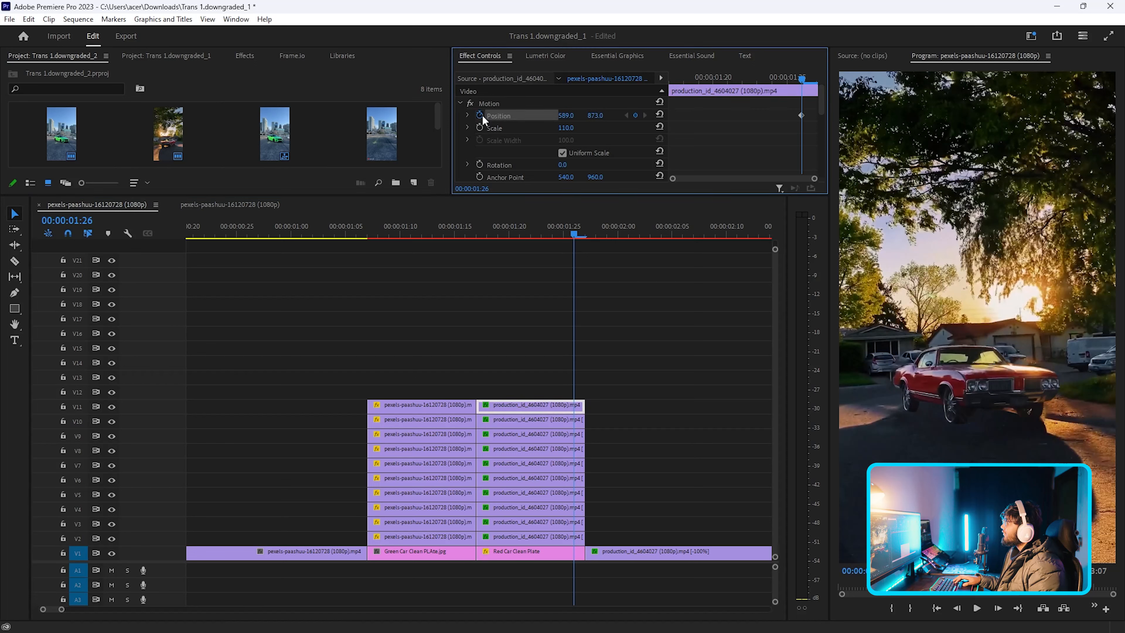
Step: Apply Ease In temporal interpolation to the red car clip's last Position keyframe on V11
right_click(802, 115)
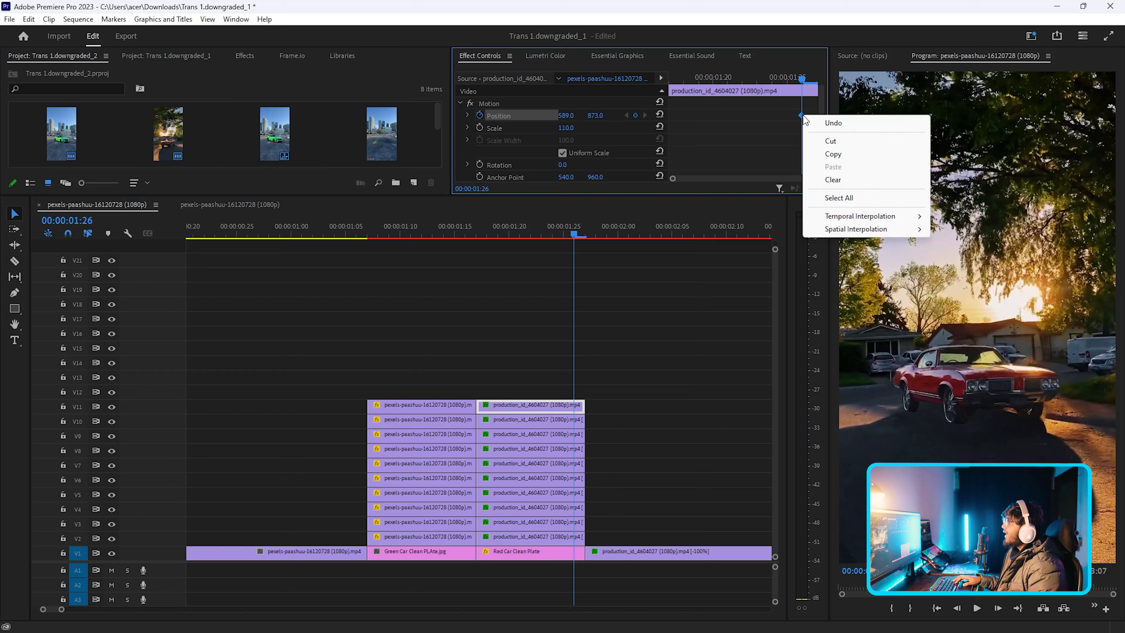
mouse_move(859, 216)
left_click(977, 286)
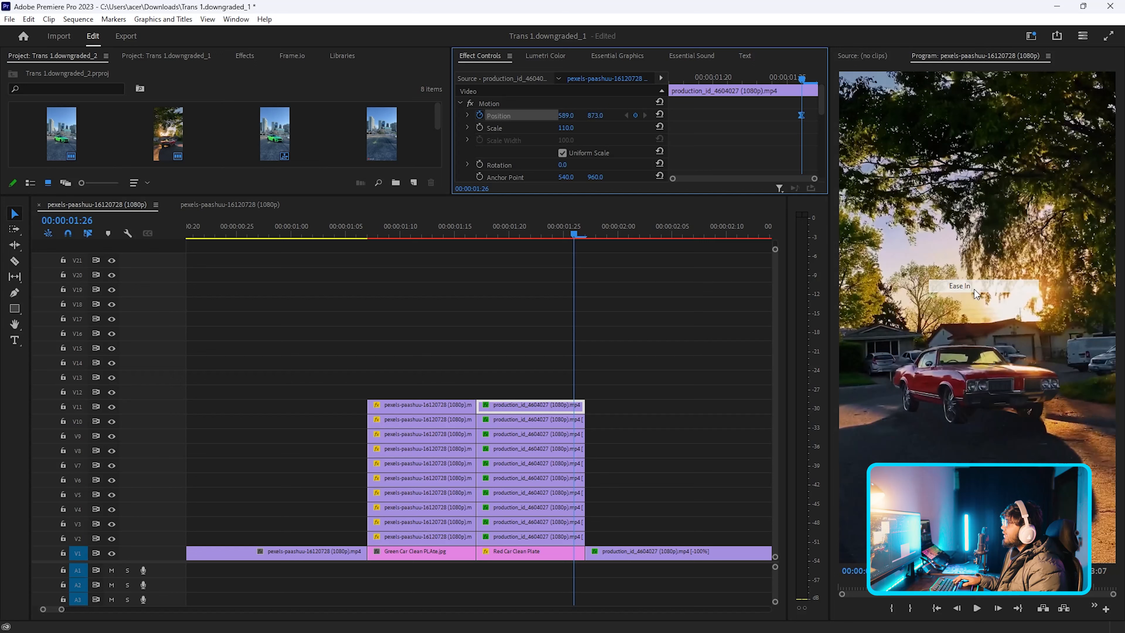
Step: Paste only the Motion attributes of the V11 red car clip onto the red car clips on V2 to V10
right_click(528, 410)
left_click(552, 98)
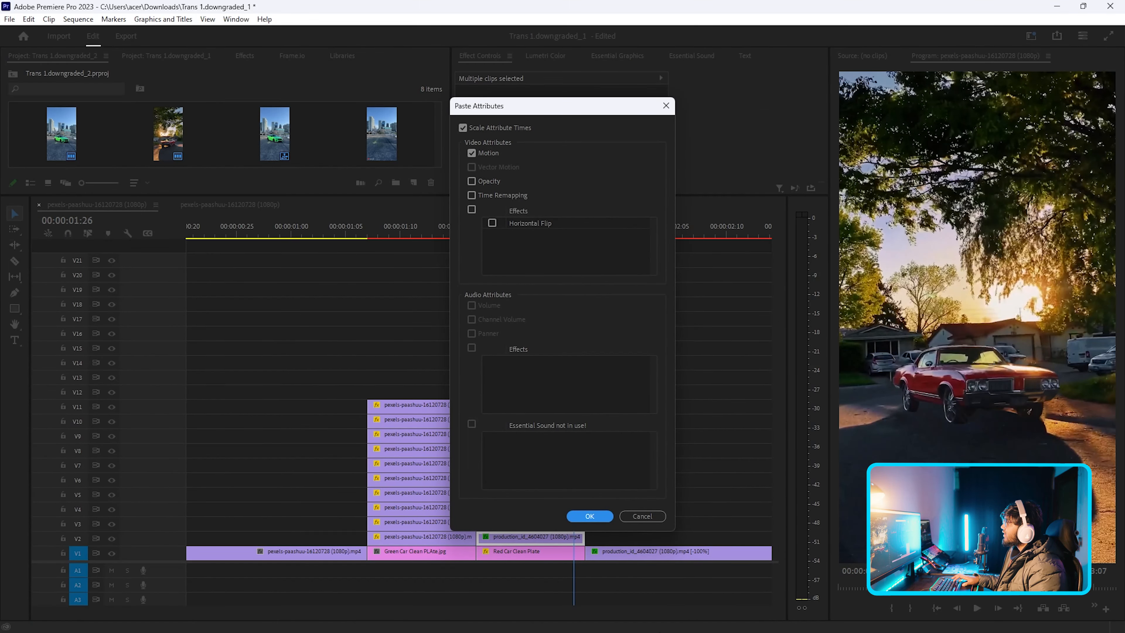
left_click(593, 516)
left_click(541, 440)
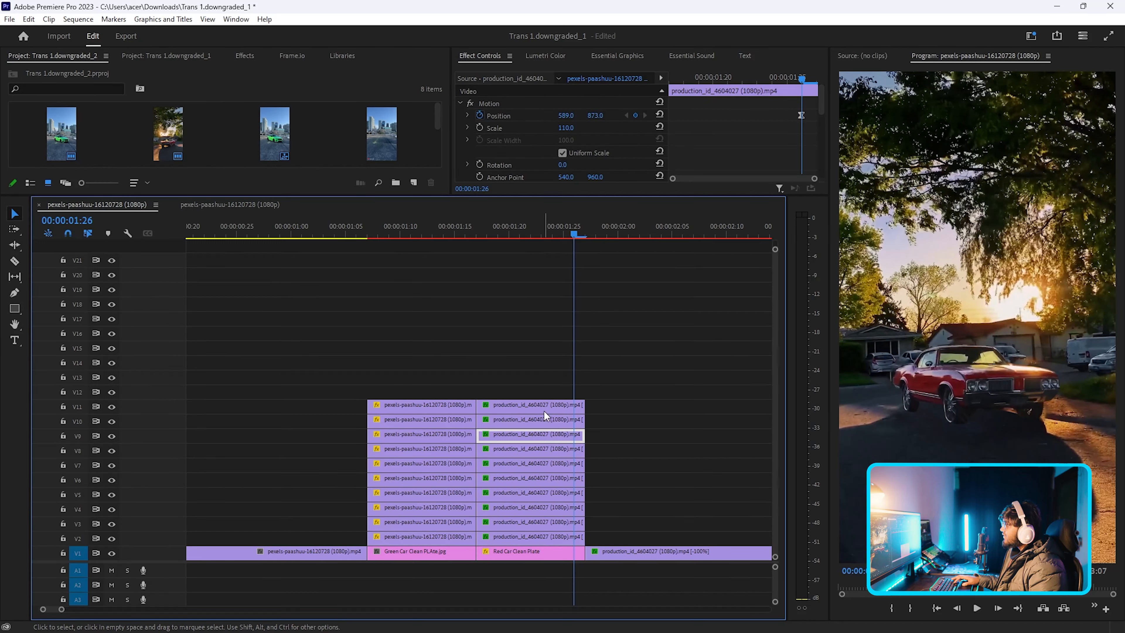
Step: Move all red car clips up to V12 to V21, starting at 00:00:01:16, to overlap the green clips' last frame
left_click_drag(645, 372, 534, 495)
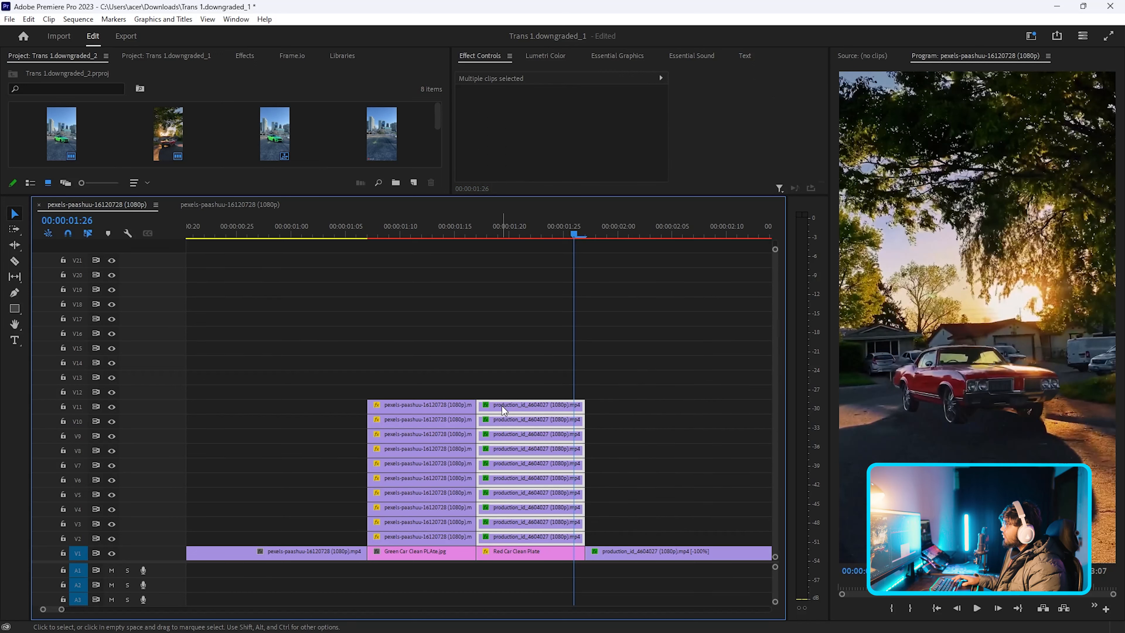
left_click_drag(502, 408, 481, 259)
left_click(473, 235)
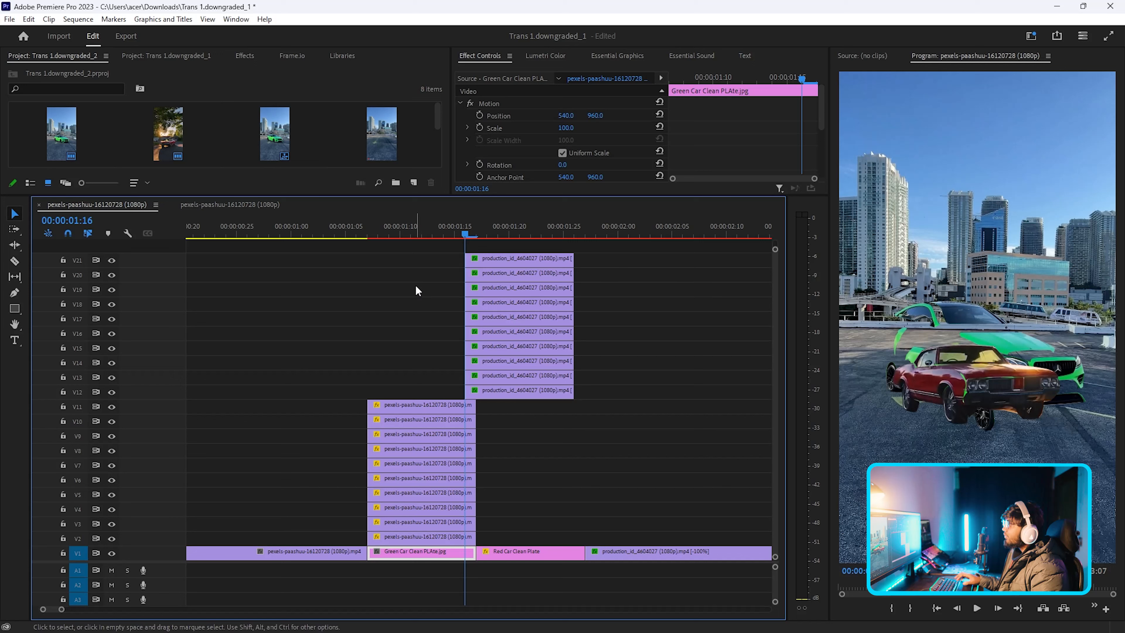
Step: At 00:00:01:16, move the red car parts on V12 to V21 over the matching green car parts
left_click(499, 258)
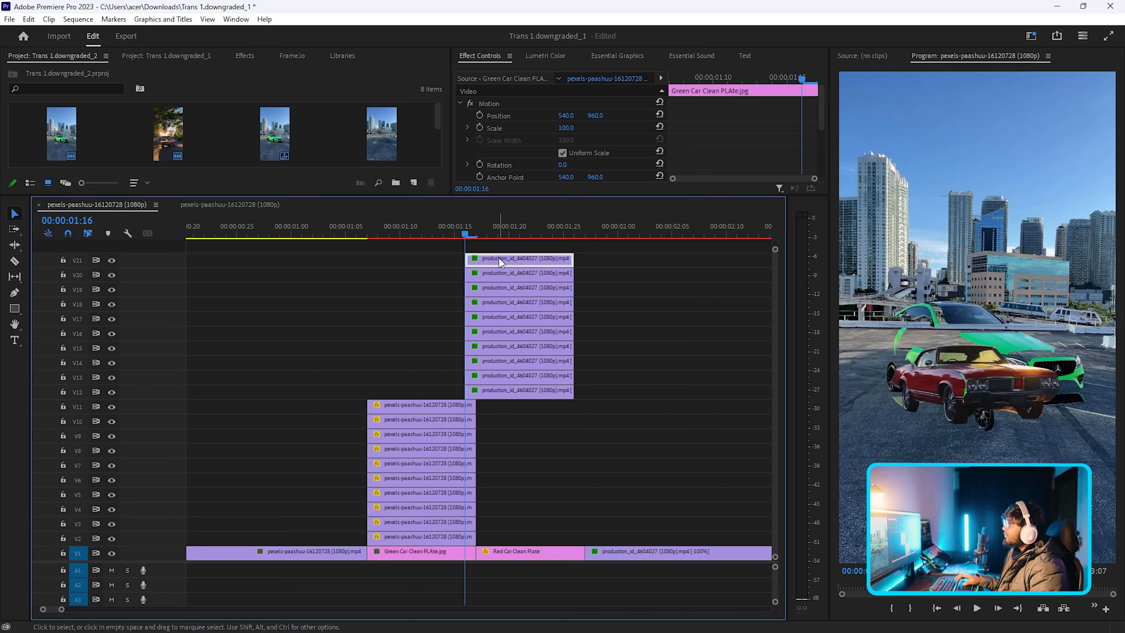
left_click_drag(887, 417, 894, 386)
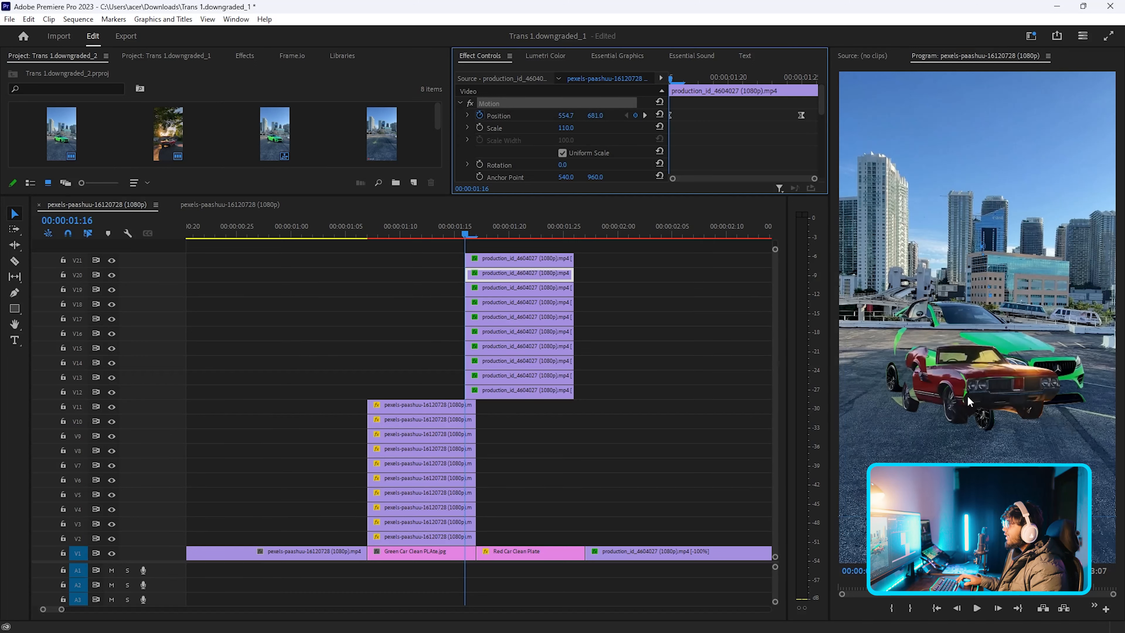
left_click(526, 288)
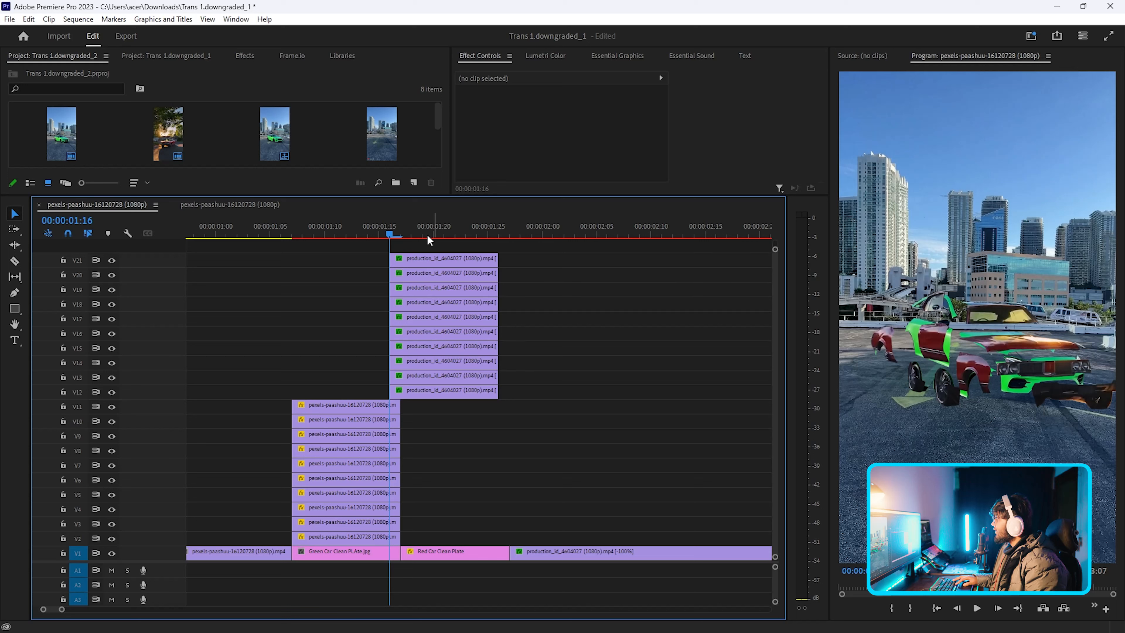
Step: Return the red car clips to V2 to V11 directly after the green clips and check the part positions across the cut
left_click_drag(428, 389, 471, 535)
left_click_drag(471, 535, 460, 535)
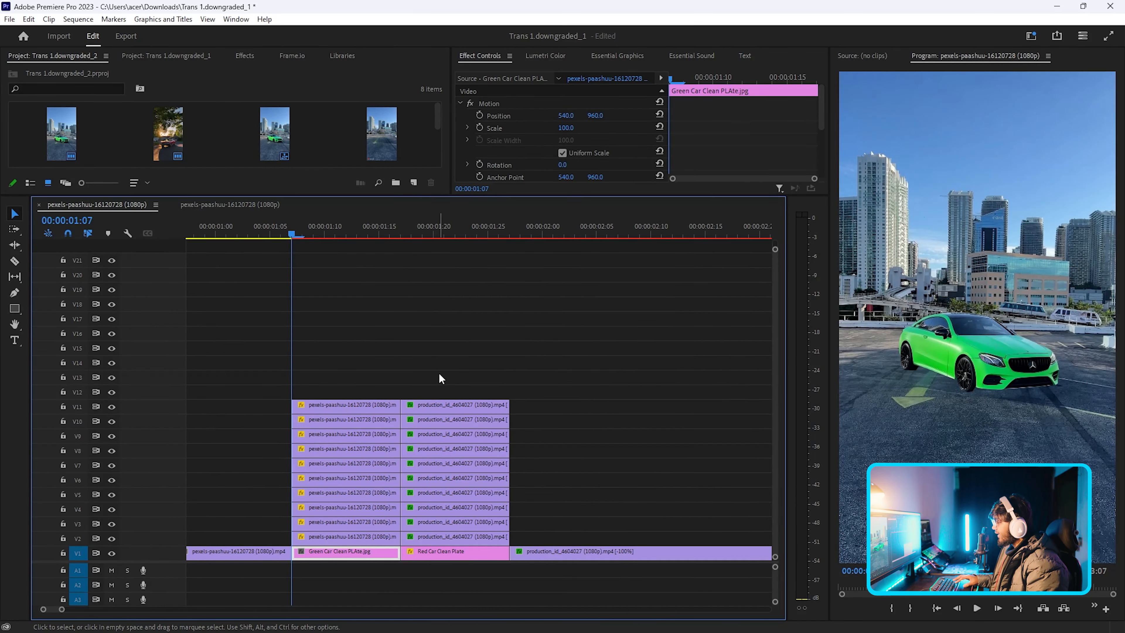
key("shift+Right")
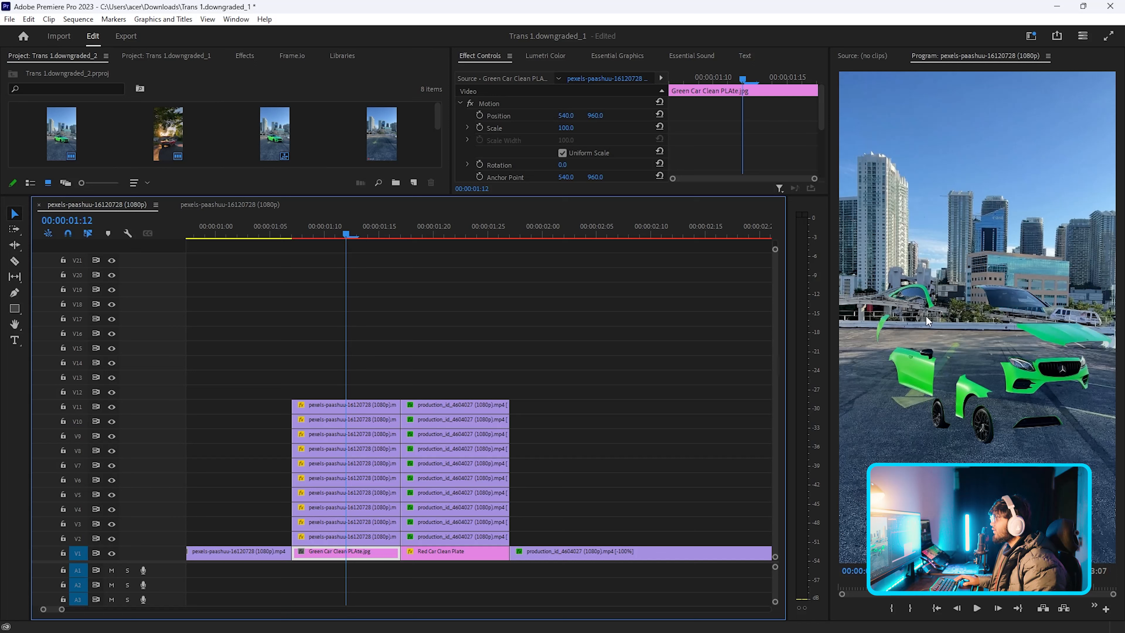
key("shift+Right")
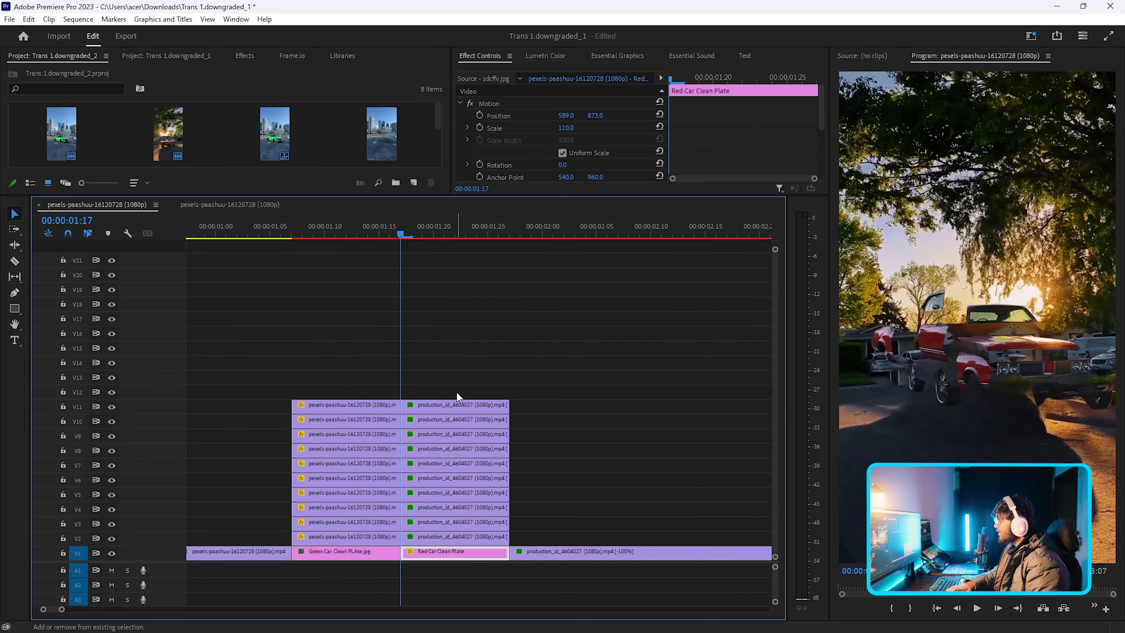
key("Left")
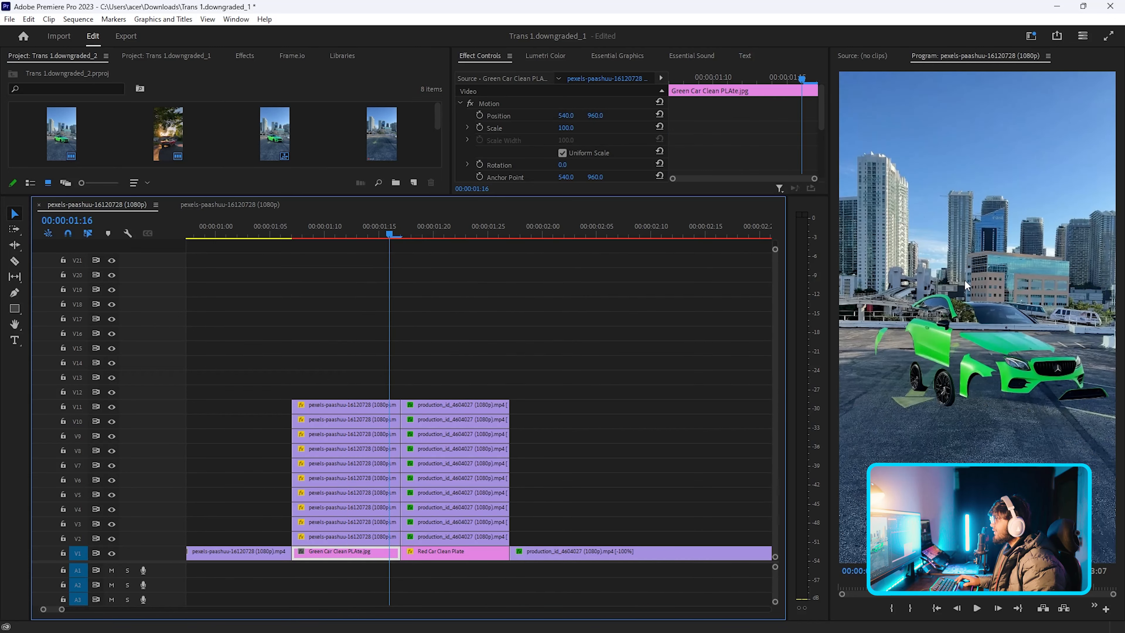
Step: At 00:00:01:22, move the red car parts on V2 to V11 outward from the body to break the car apart
left_click(401, 233)
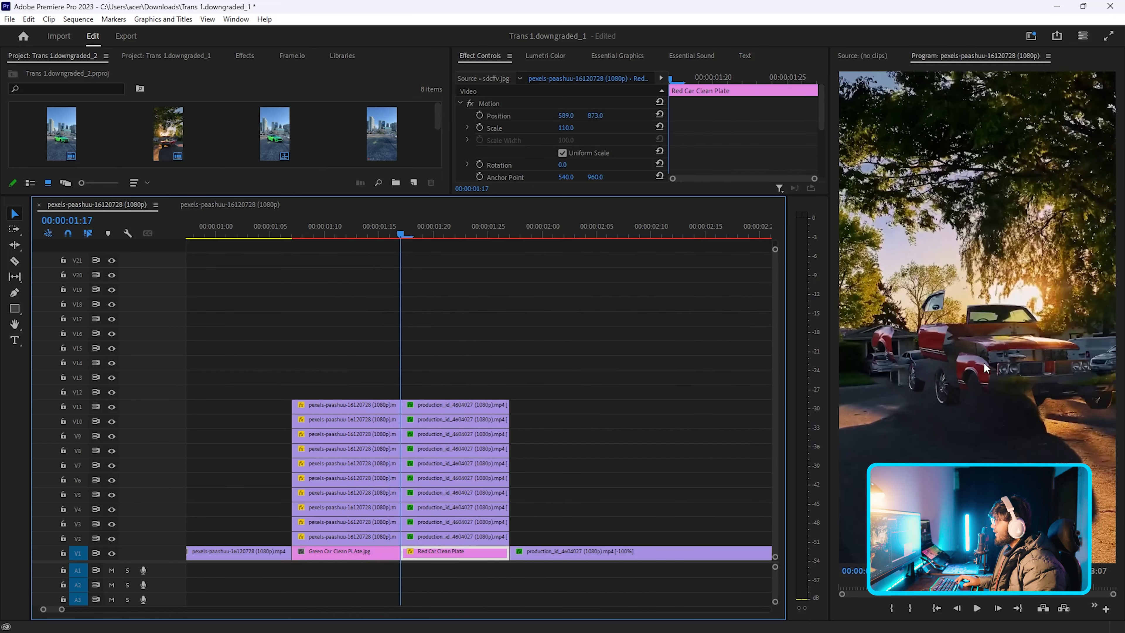
left_click(443, 404)
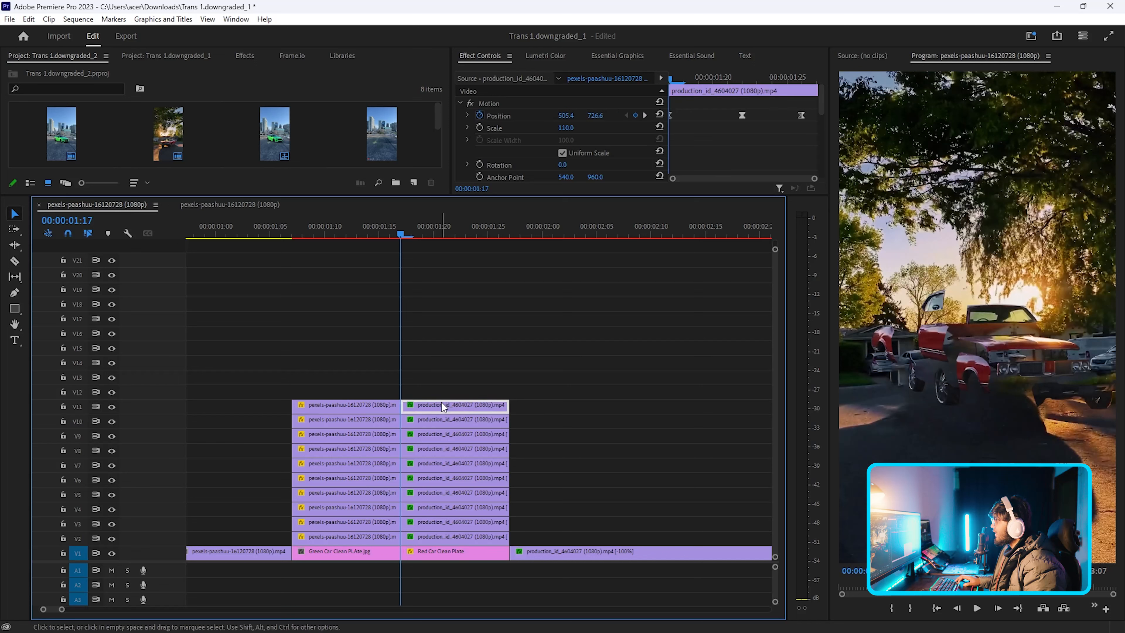
key("shift+Right")
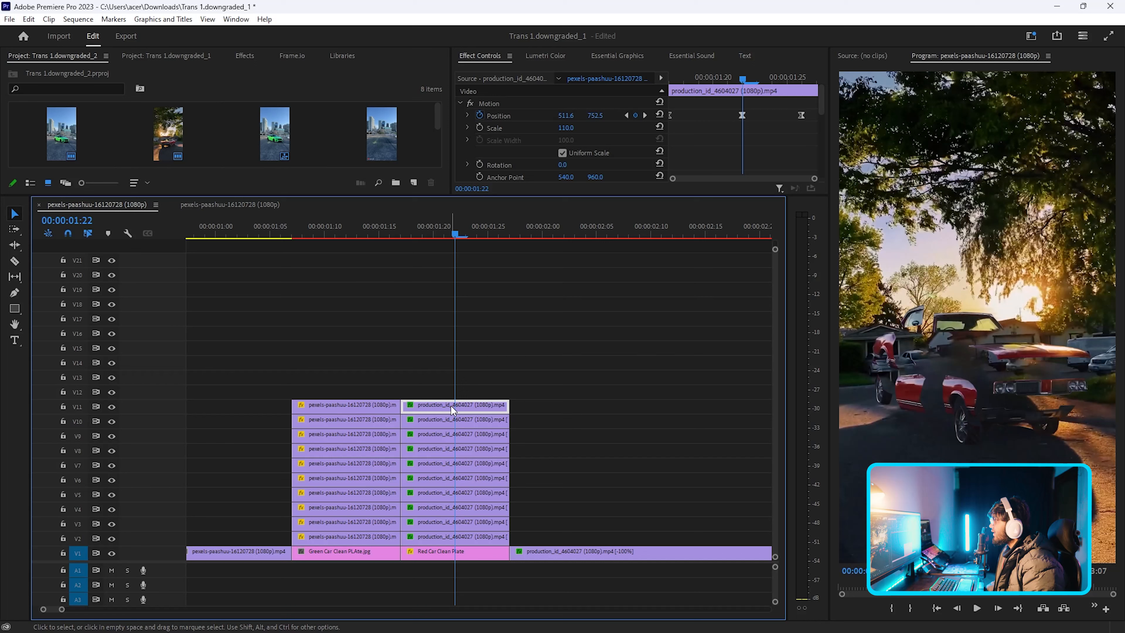
left_click(520, 104)
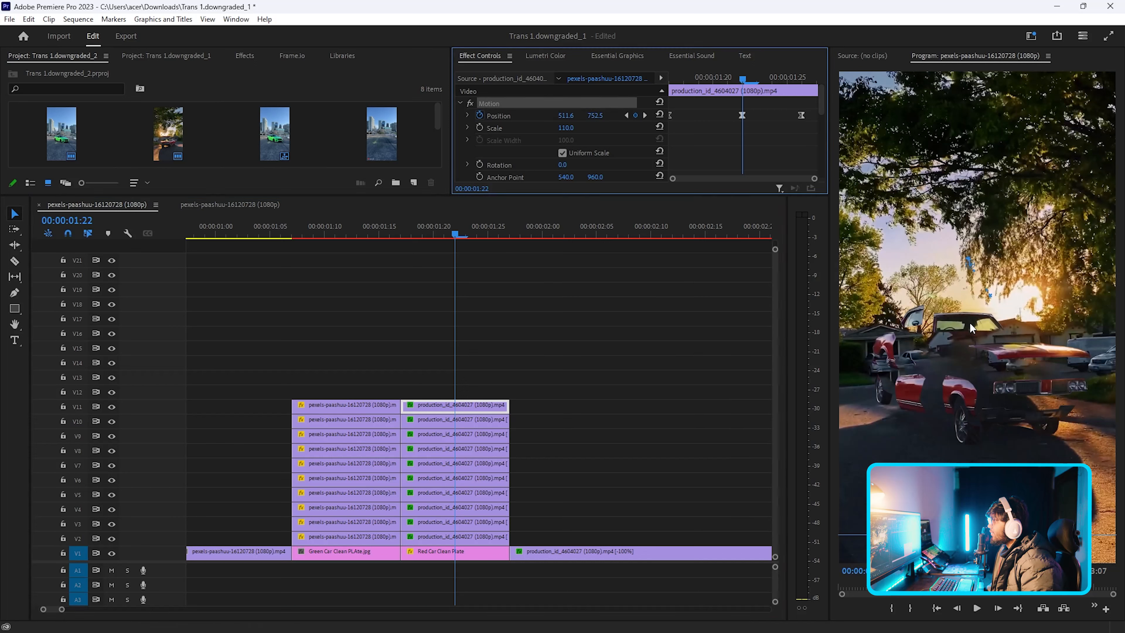
left_click_drag(971, 323, 970, 305)
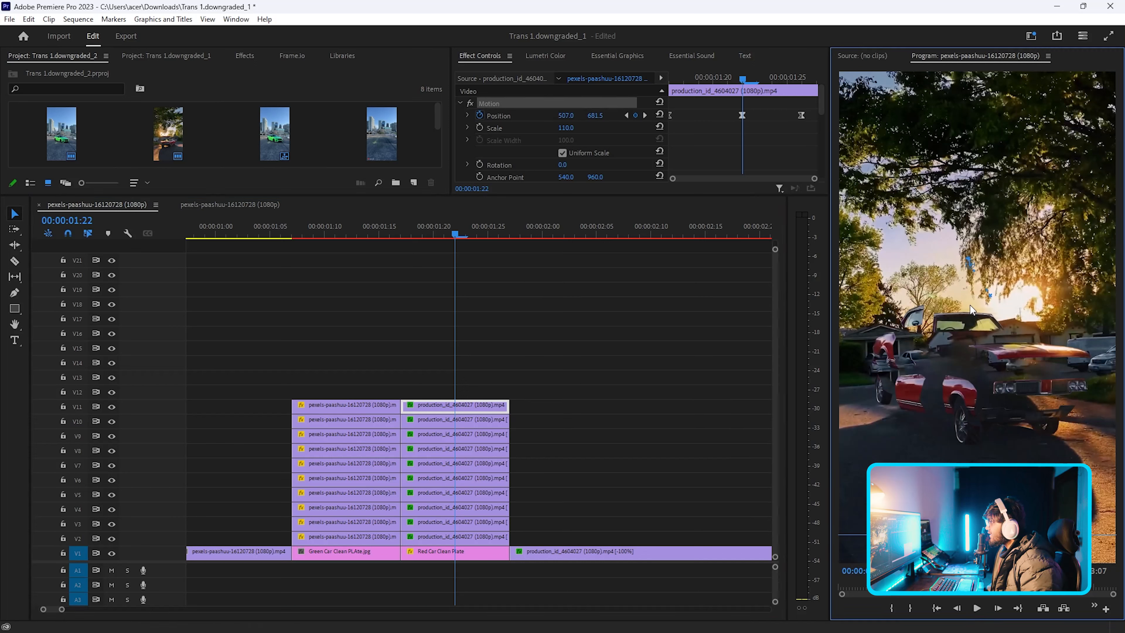
key("ctrl+z")
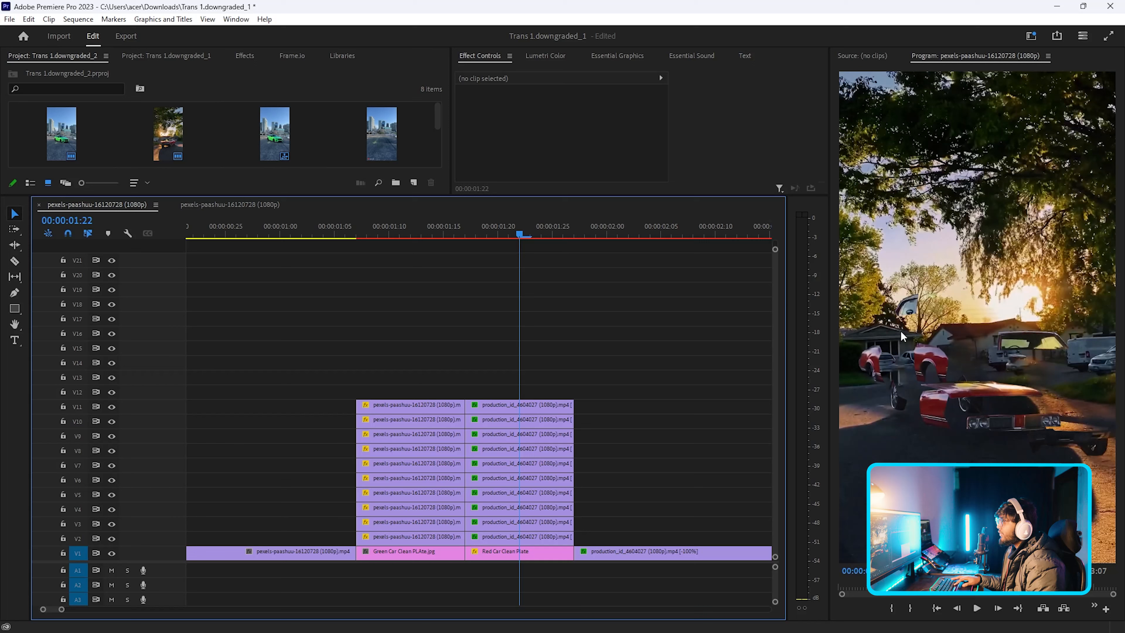
Step: Move the last Position keyframe of each red car clip on V2 to V11 to the clip's end at 00:00:01:27
left_click(510, 412)
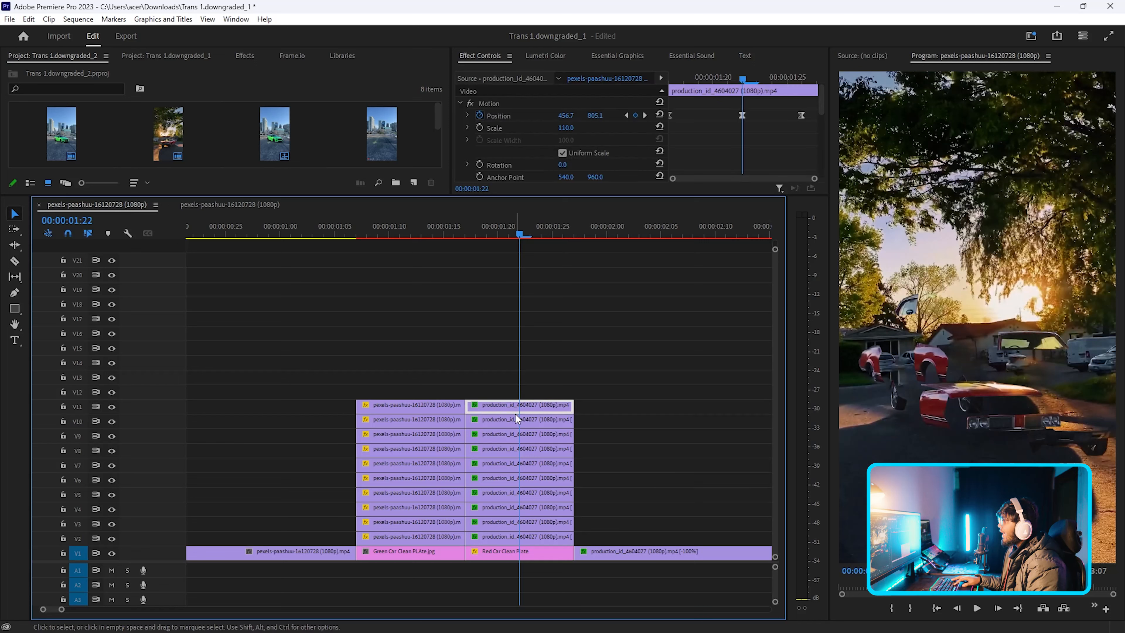
left_click(801, 116)
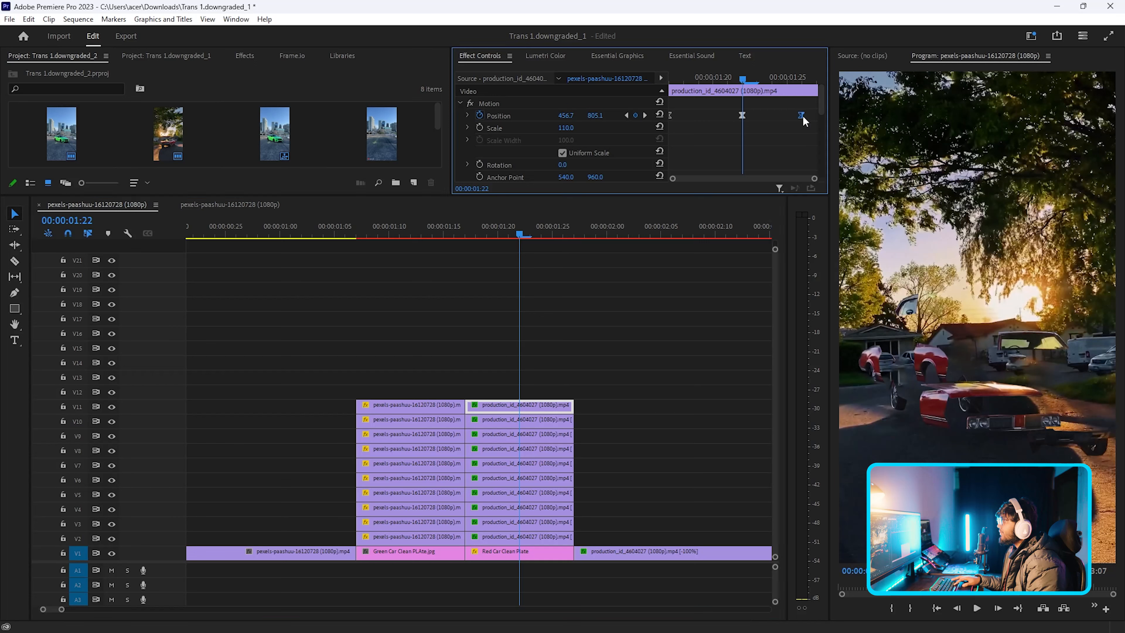
left_click_drag(806, 117, 811, 117)
left_click(504, 438)
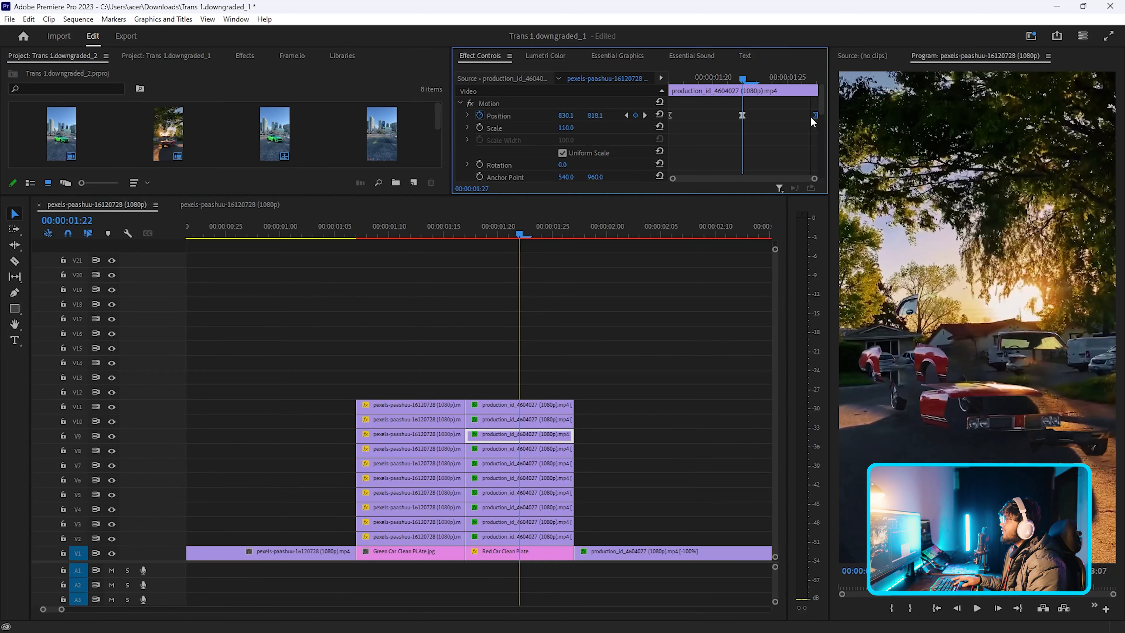
left_click(523, 452)
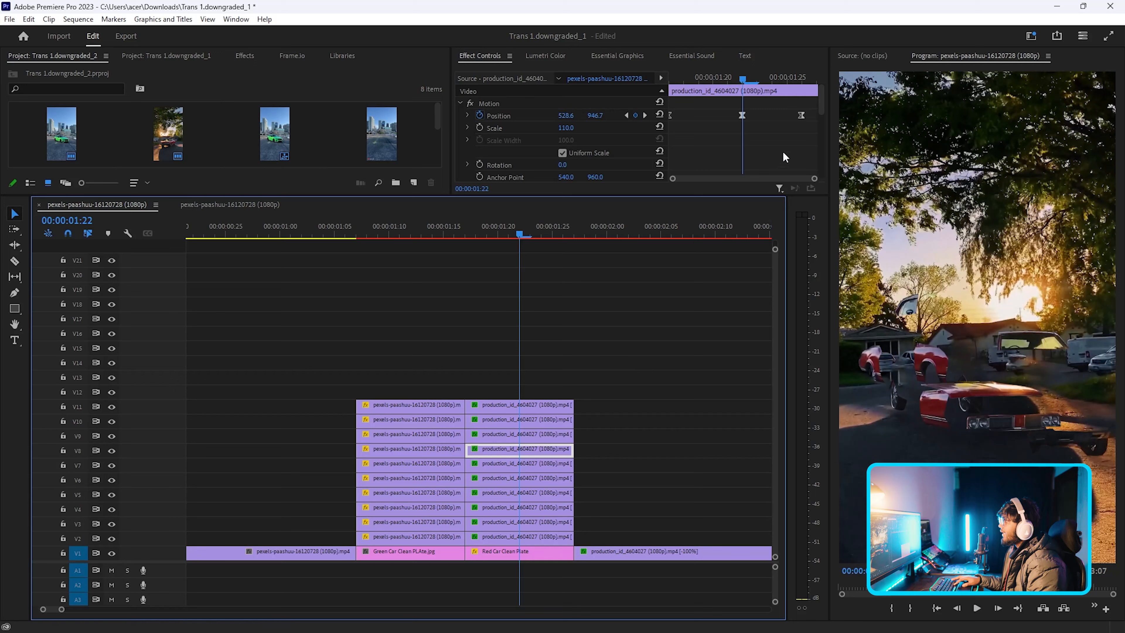
left_click(493, 465)
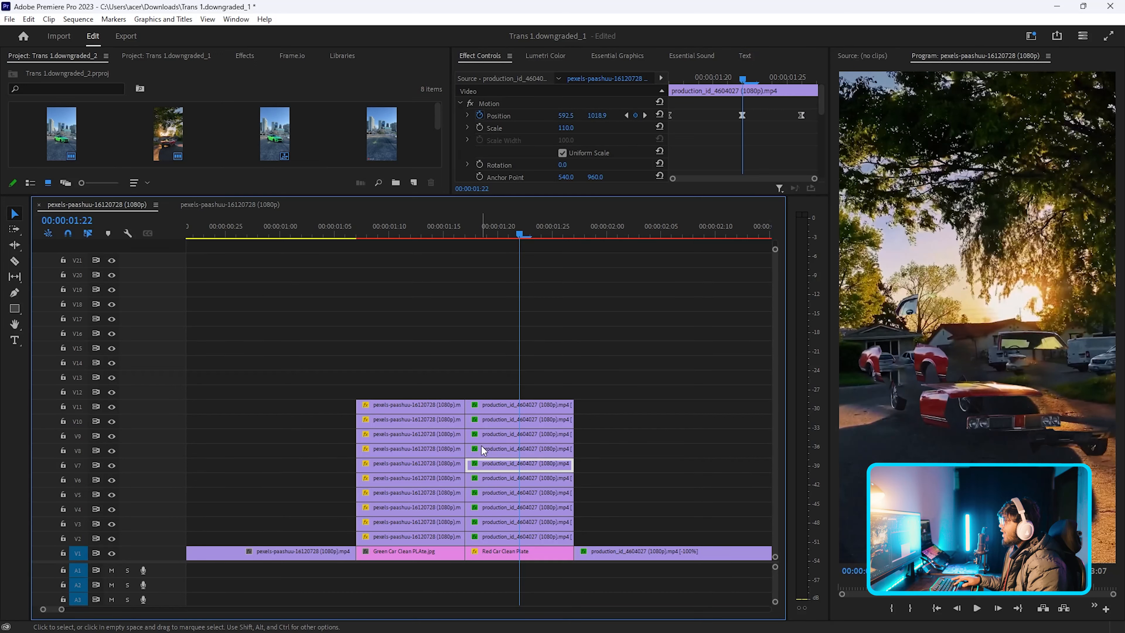
left_click(801, 115)
left_click(523, 478)
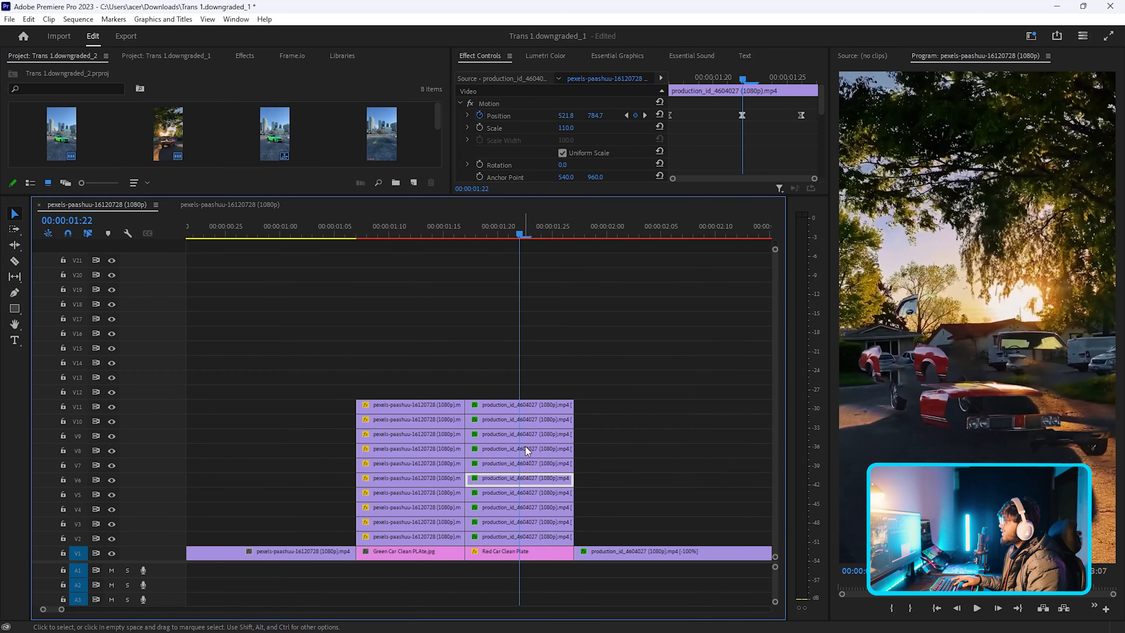
left_click(522, 492)
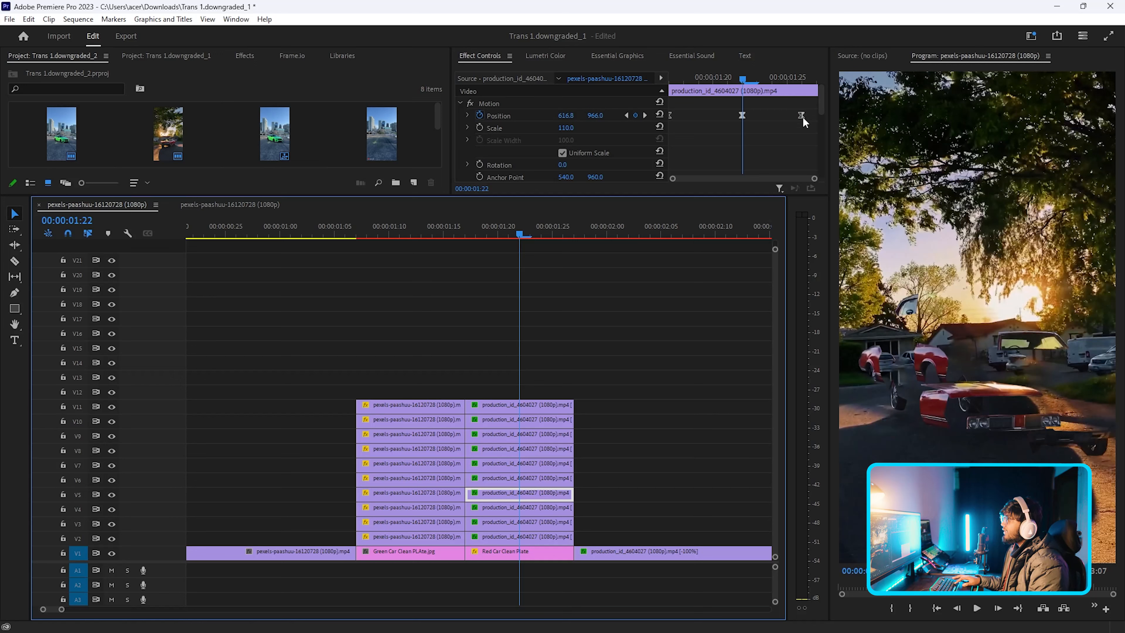
left_click(801, 116)
left_click(542, 508)
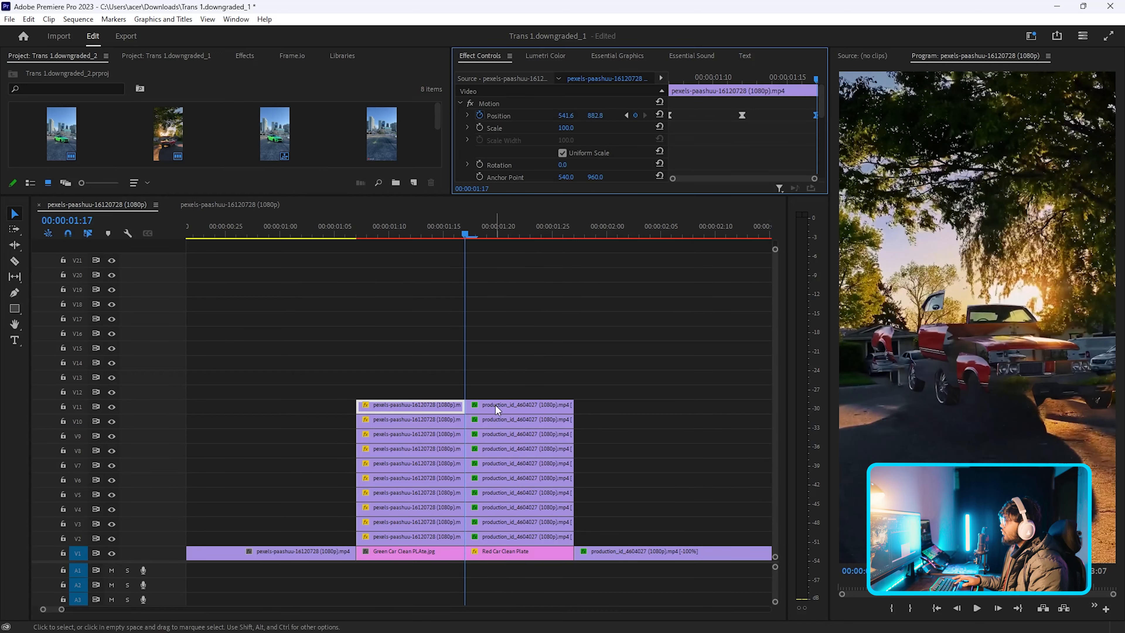
Step: Move the last Position keyframe of each green car clip on V2 to V11 to the clip's end at 00:00:01:17
left_click(444, 421)
left_click(803, 114)
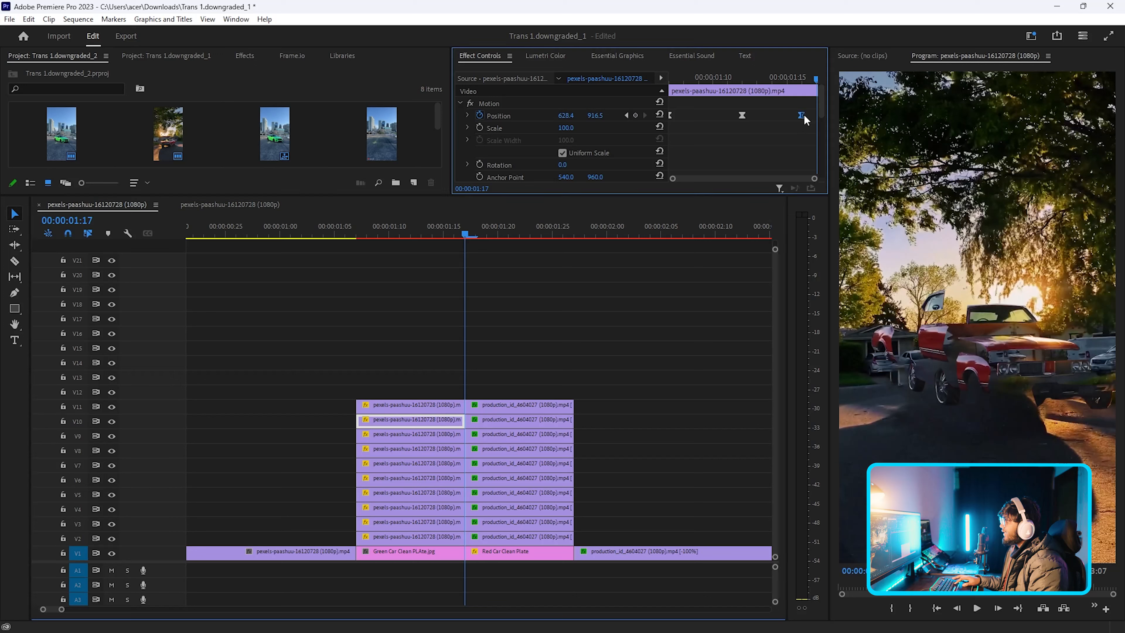
left_click(411, 434)
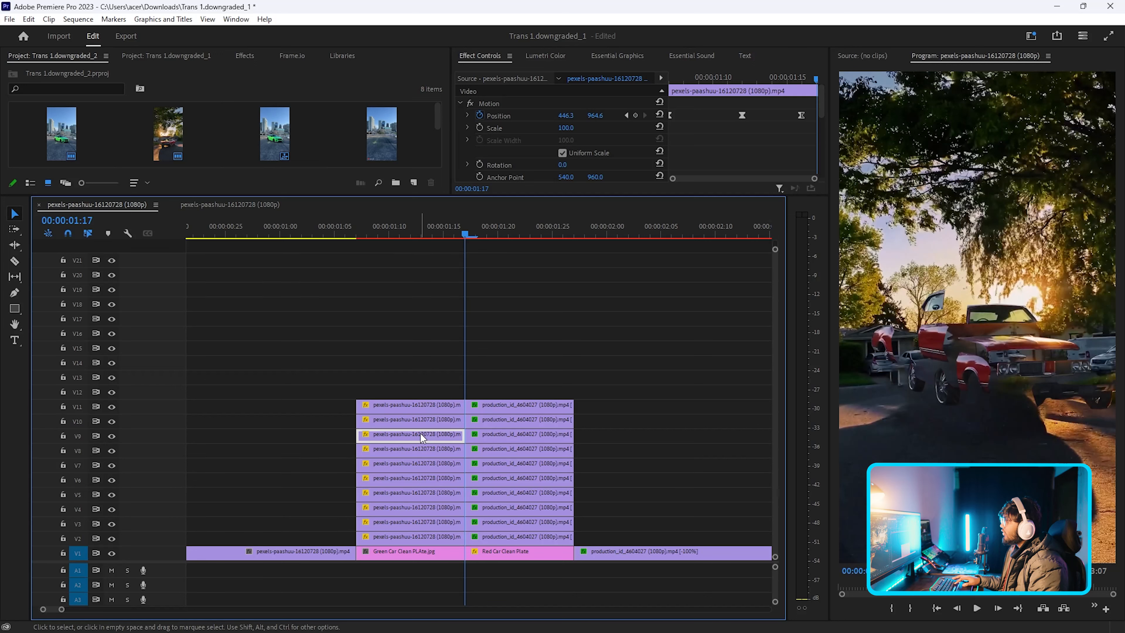
left_click(801, 116)
left_click(414, 450)
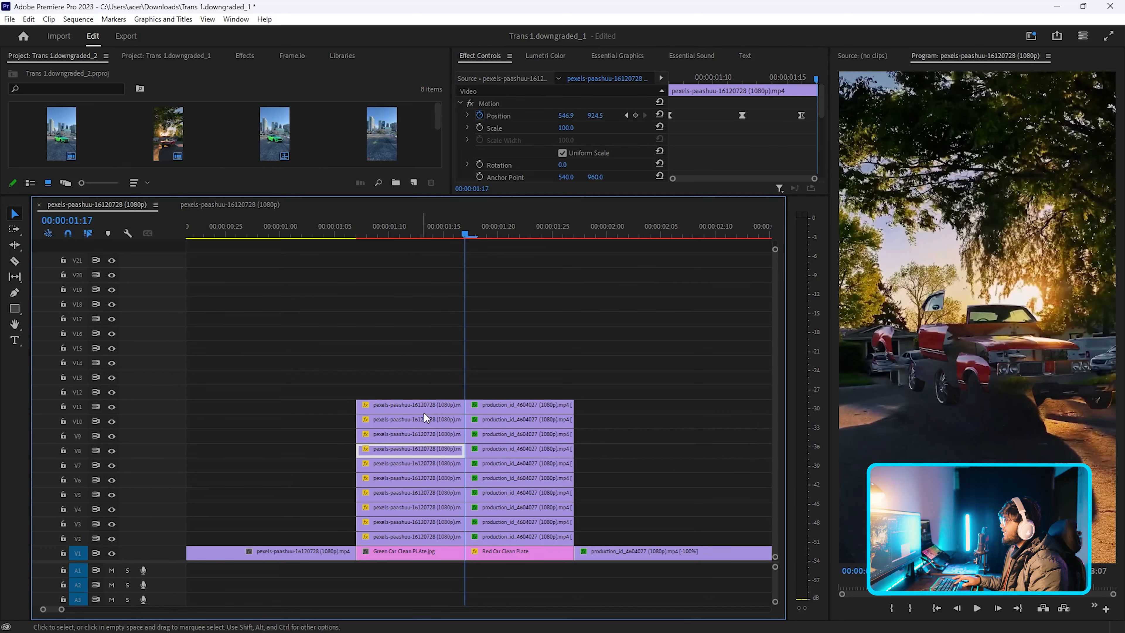
left_click(801, 115)
left_click(425, 465)
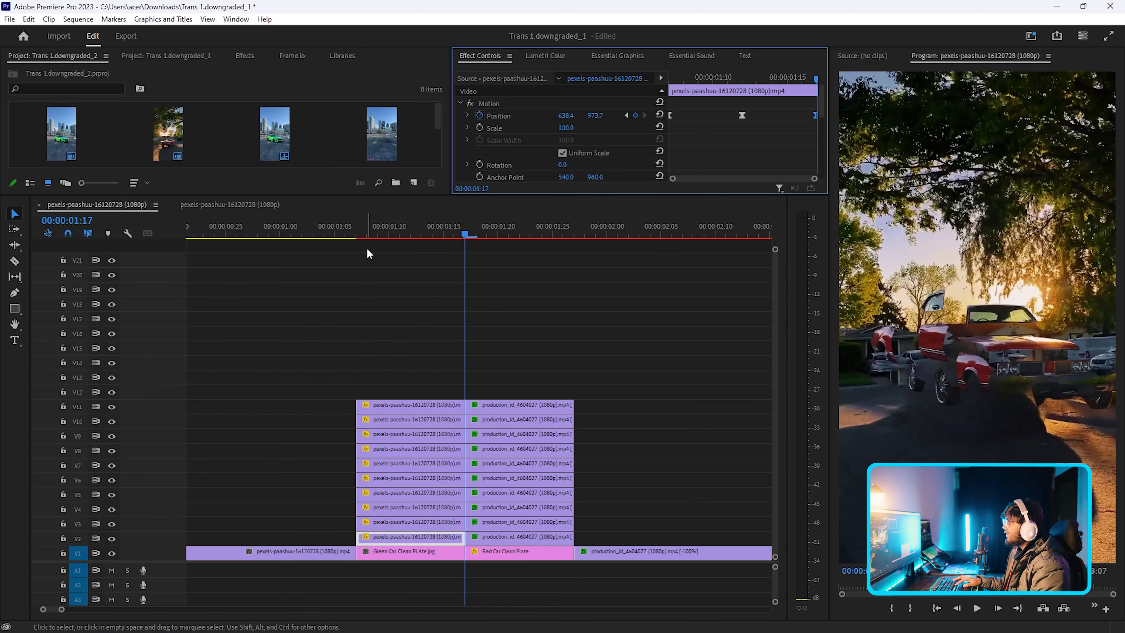
Step: Save the project and play back the green-to-red car transition
left_click(362, 235)
key("ctrl+s")
key("space")
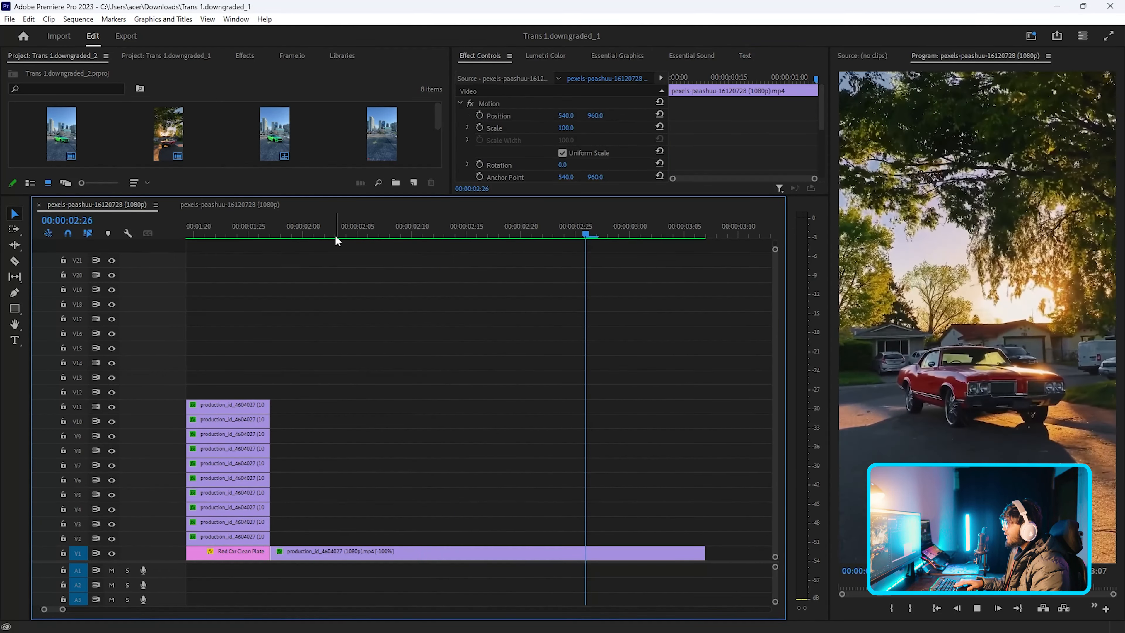
left_click_drag(335, 235, 413, 461)
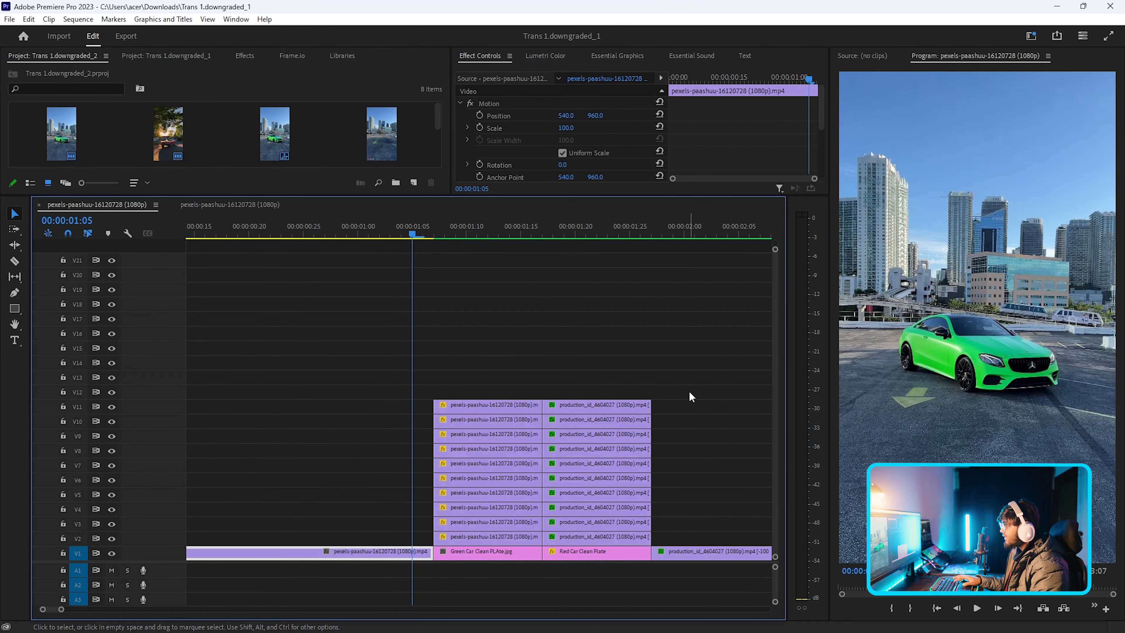
Step: Move all green and red car part clips up two tracks to V4 to V13, leaving V2 and V3 empty
left_click_drag(690, 382, 499, 533)
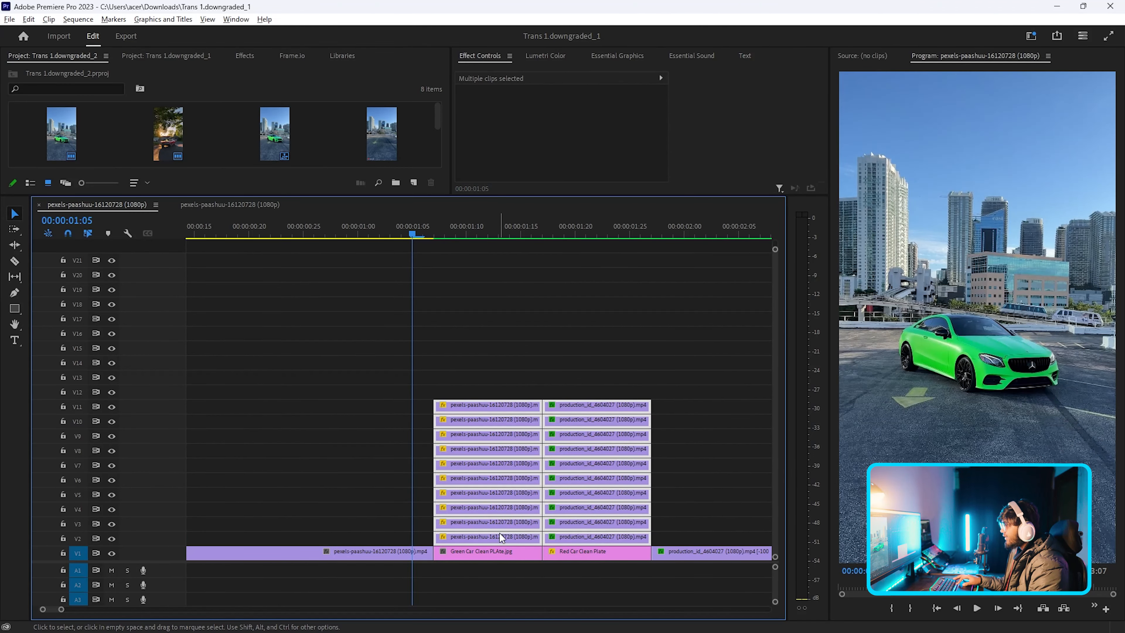
key("alt+Up")
key("alt+Up")
left_click(320, 398)
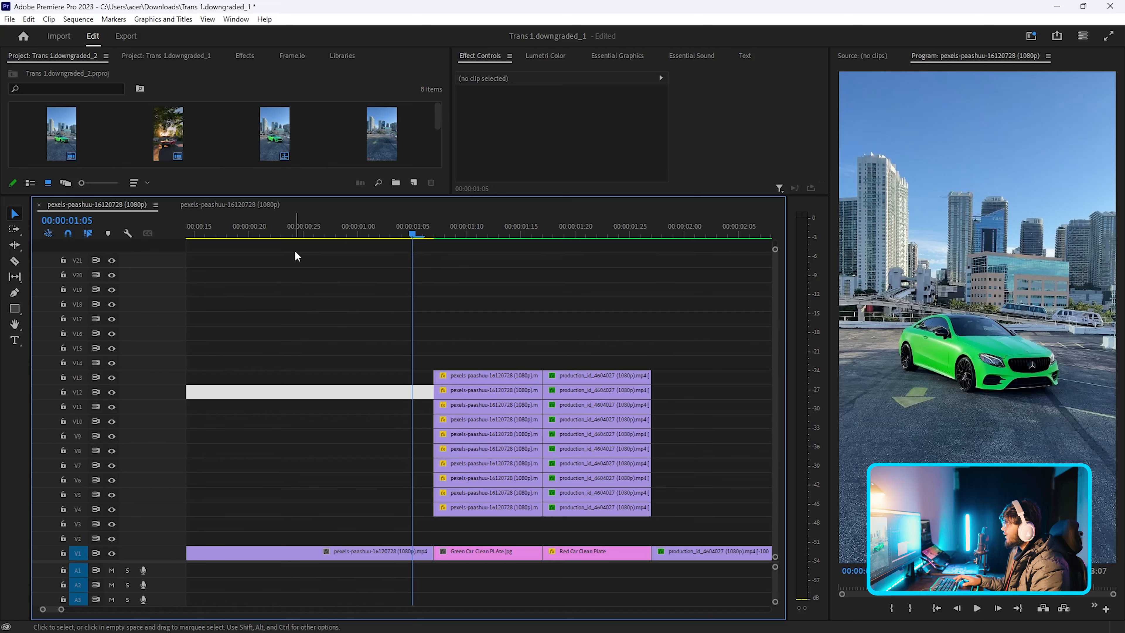
Step: Place CAR FRAME.png on V3 beneath all the car part clips from 00:00:01:07 to 00:00:01:27 and set its vertical position to 1099
scroll(251, 133, "down", 1)
left_click_drag(250, 133, 438, 531)
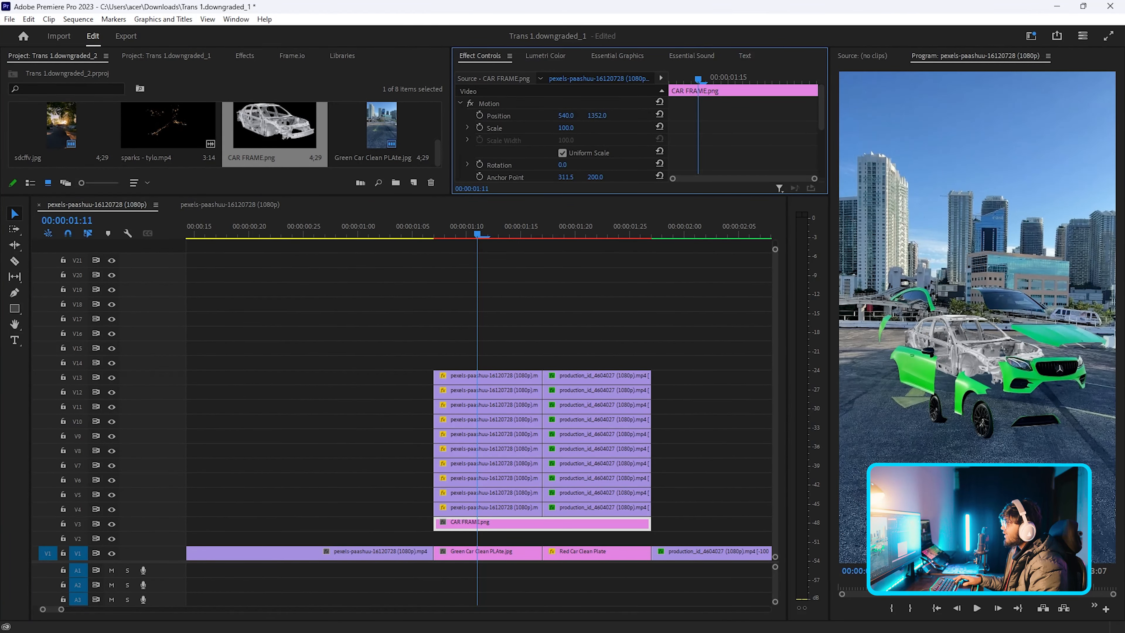
mouse_move(597, 116)
left_mouse_down()
mouse_move(658, 116)
mouse_move(599, 116)
left_mouse_up()
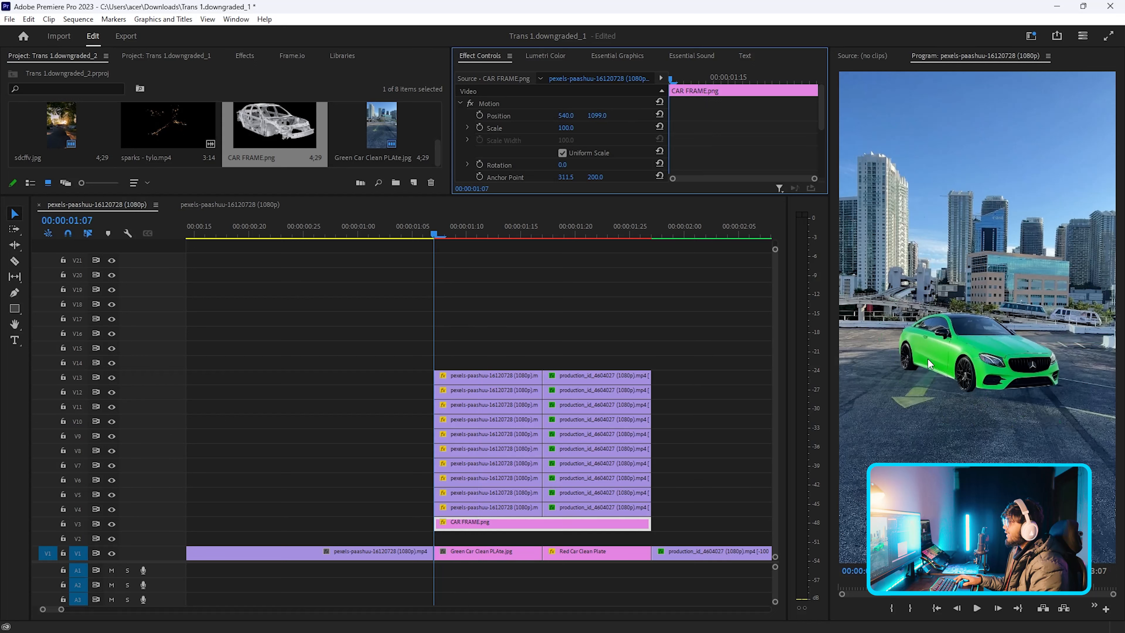
Step: Keyframe the Position of CAR FRAME.png with four eased keyframes across the green and red car parts' movement
left_click_drag(452, 235, 510, 235)
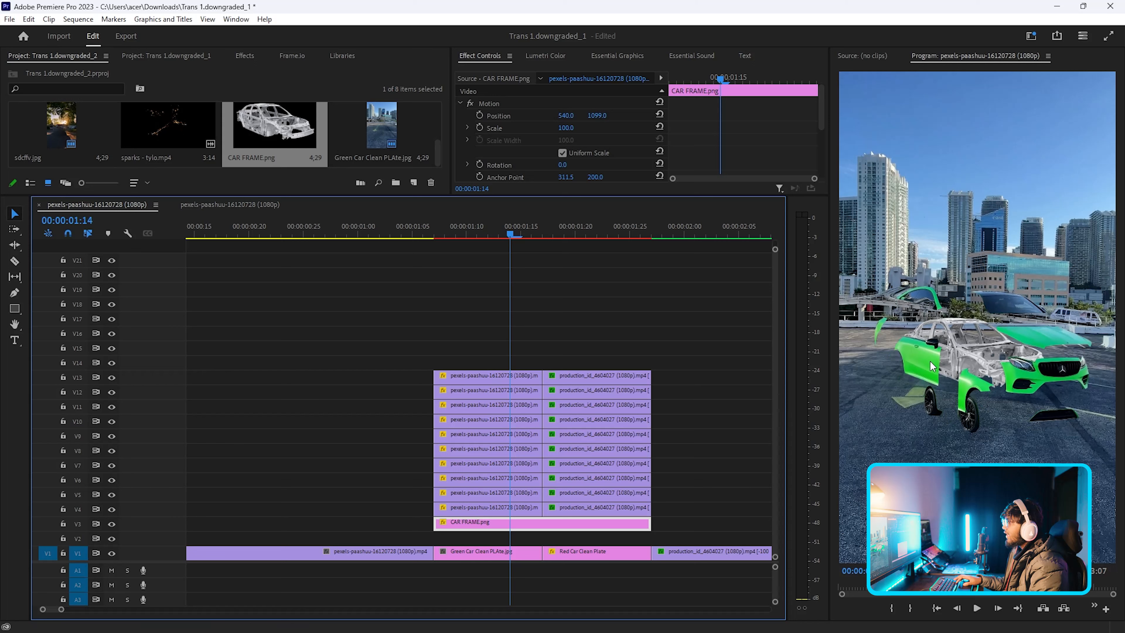
left_click(517, 233)
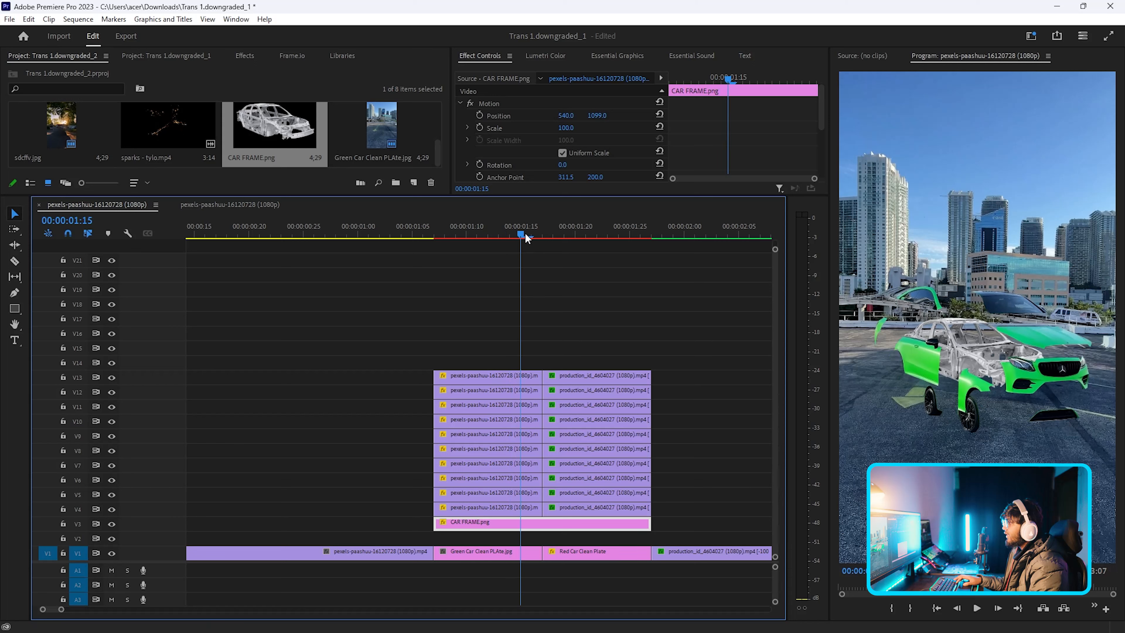
left_click_drag(526, 238, 608, 246)
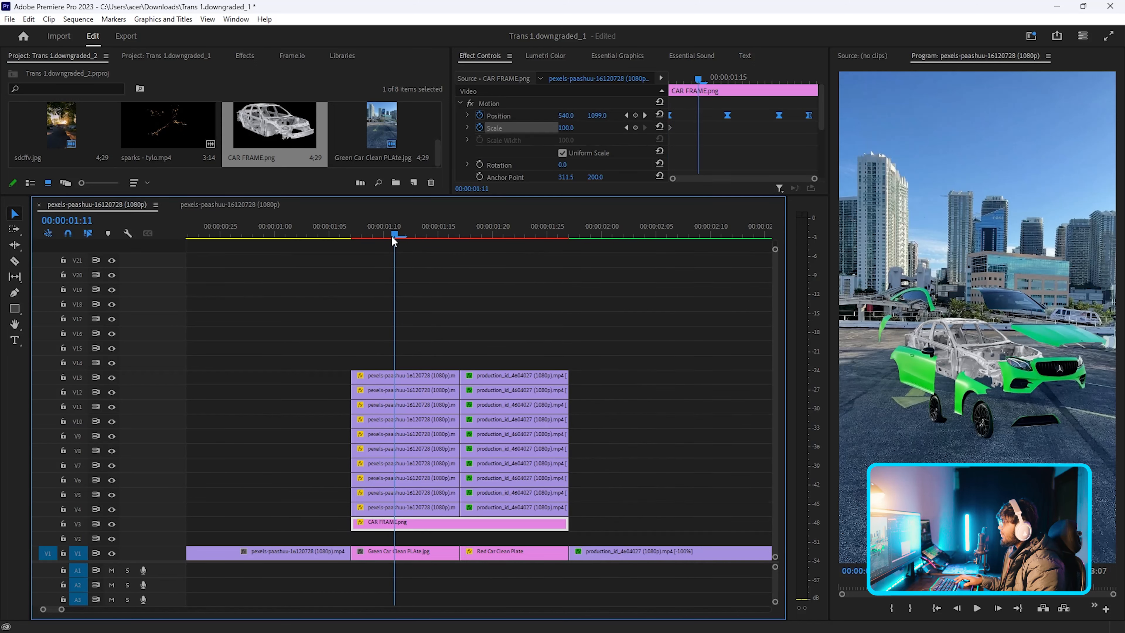
Step: Keyframe the CAR FRAME.png Scale with easing from 0 at 00:00:01:07 to 100 at 00:00:01:10, holding 100 until 00:00:01:24
left_click_drag(391, 235, 384, 243)
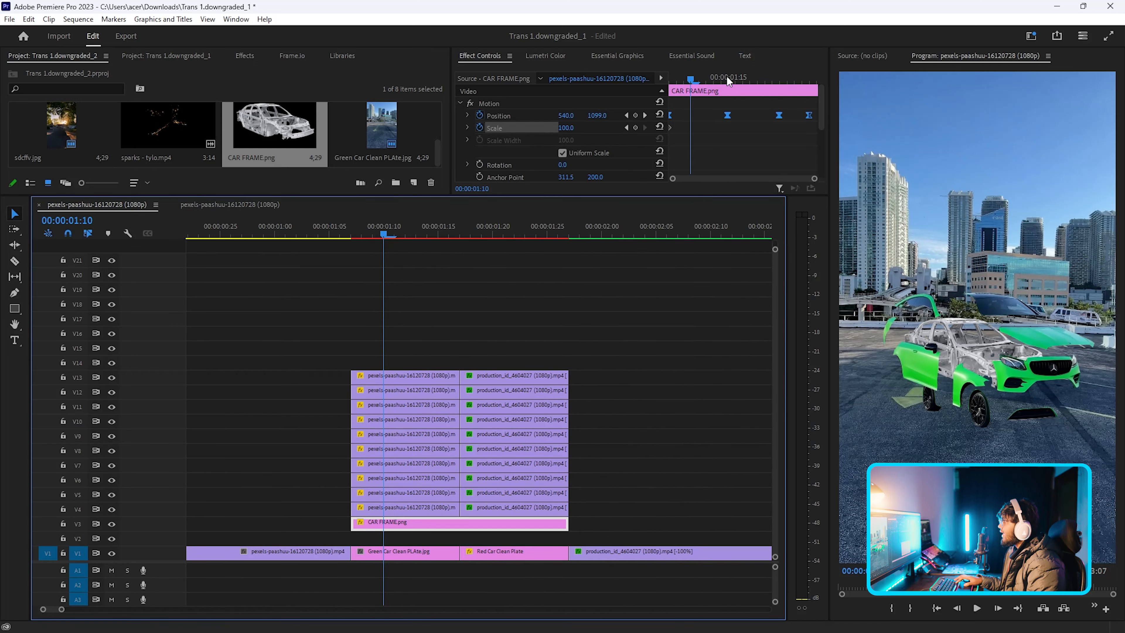
left_click(672, 129)
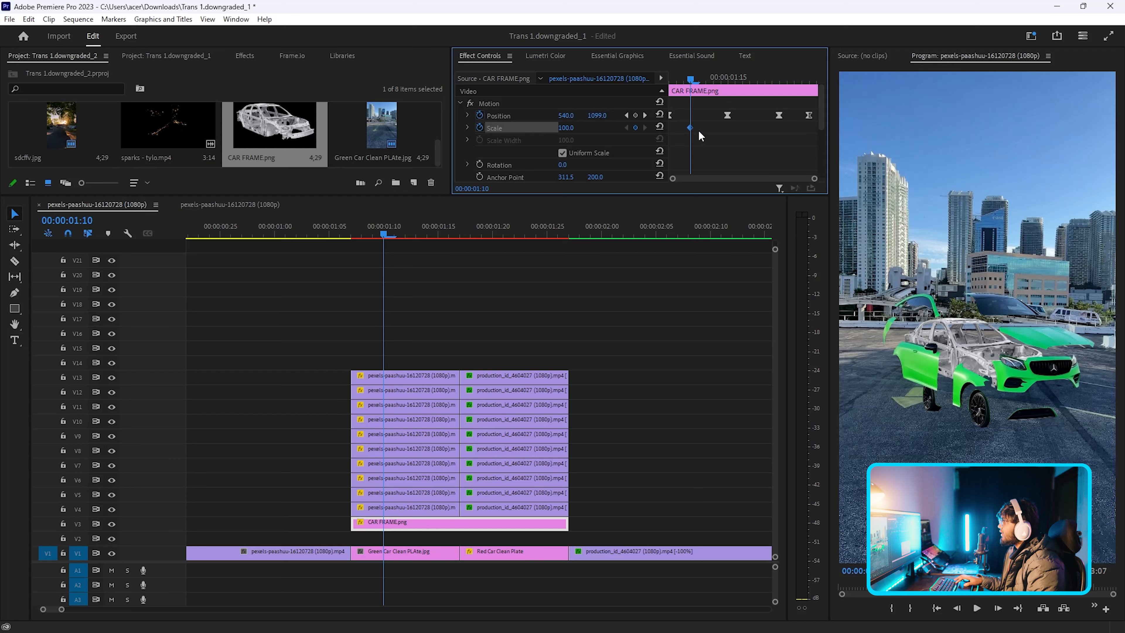
left_click(689, 128)
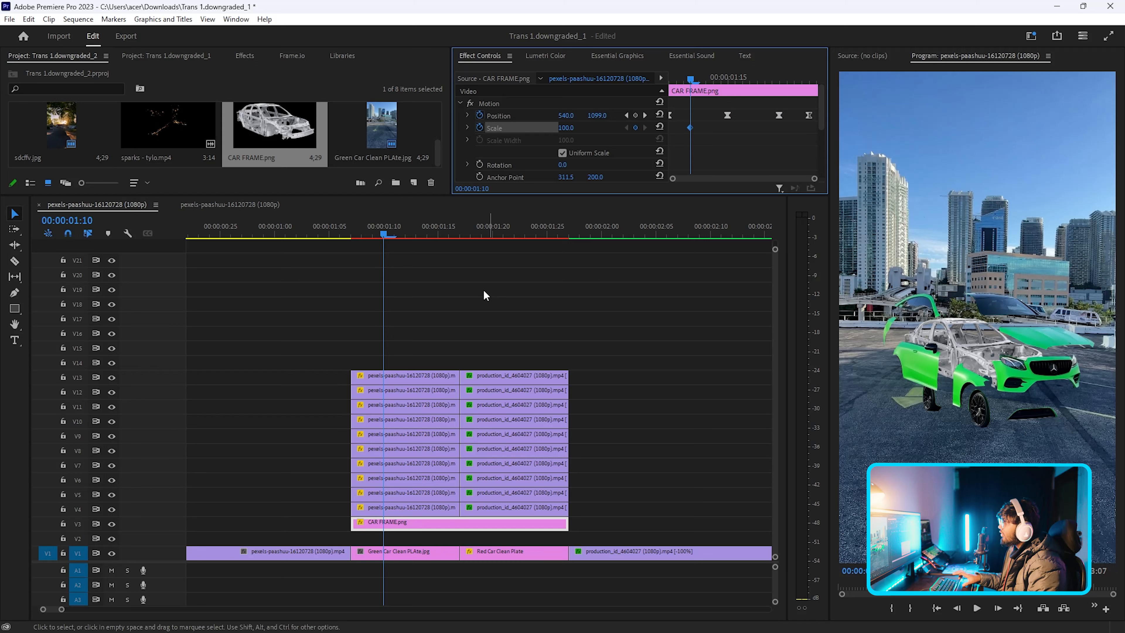
left_click(536, 228)
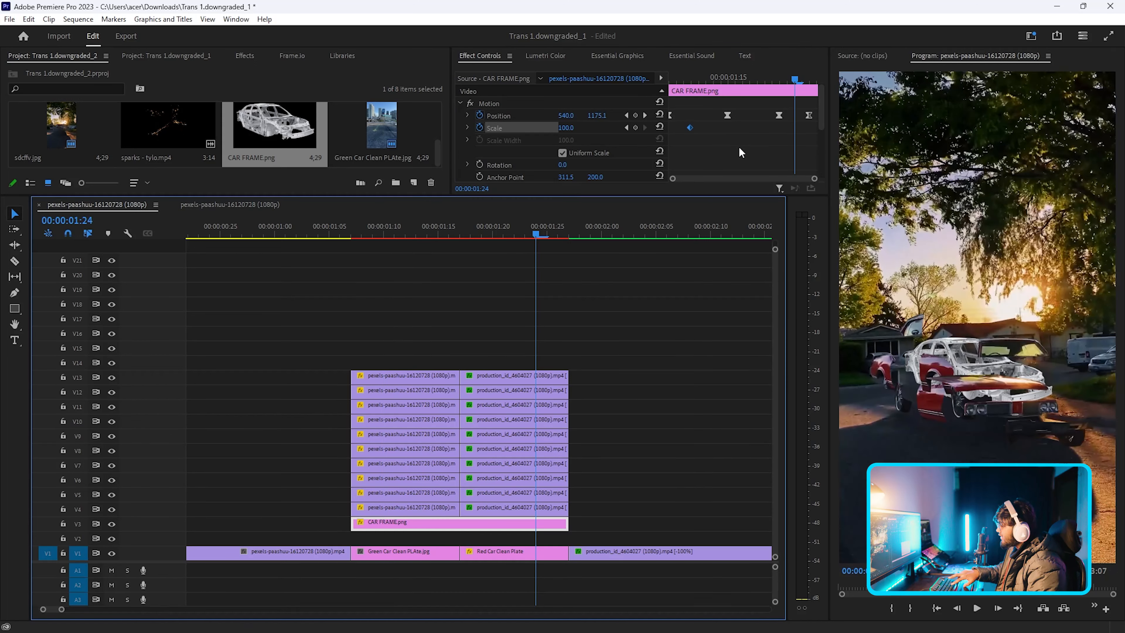
left_click_drag(690, 128, 728, 131)
left_click_drag(805, 133, 794, 129)
right_click(691, 130)
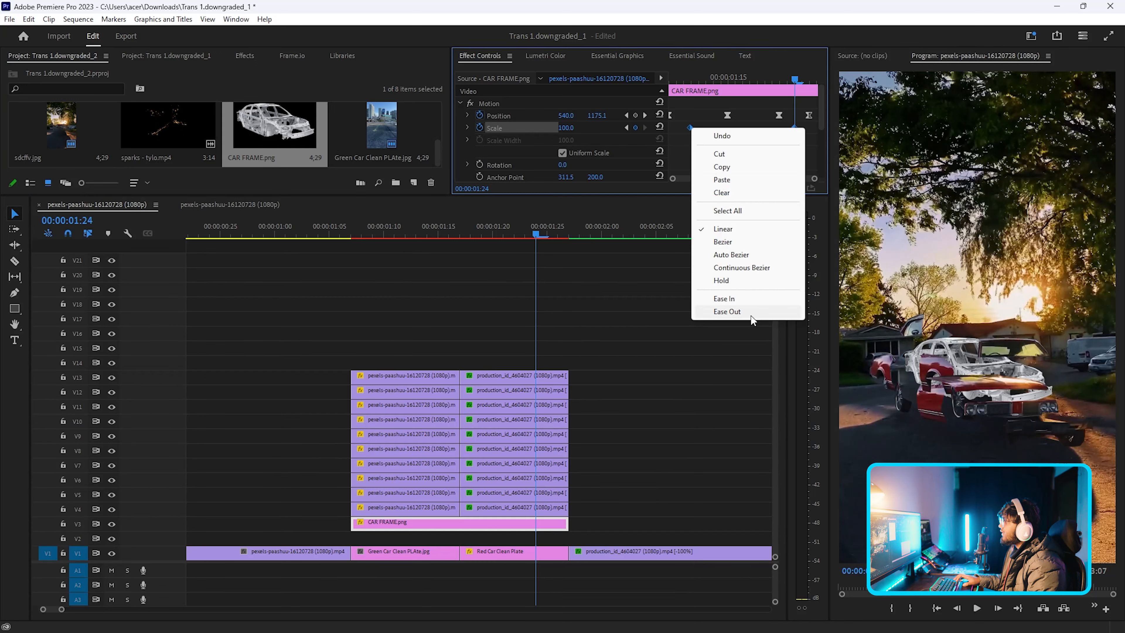
left_click(753, 299)
key("Up")
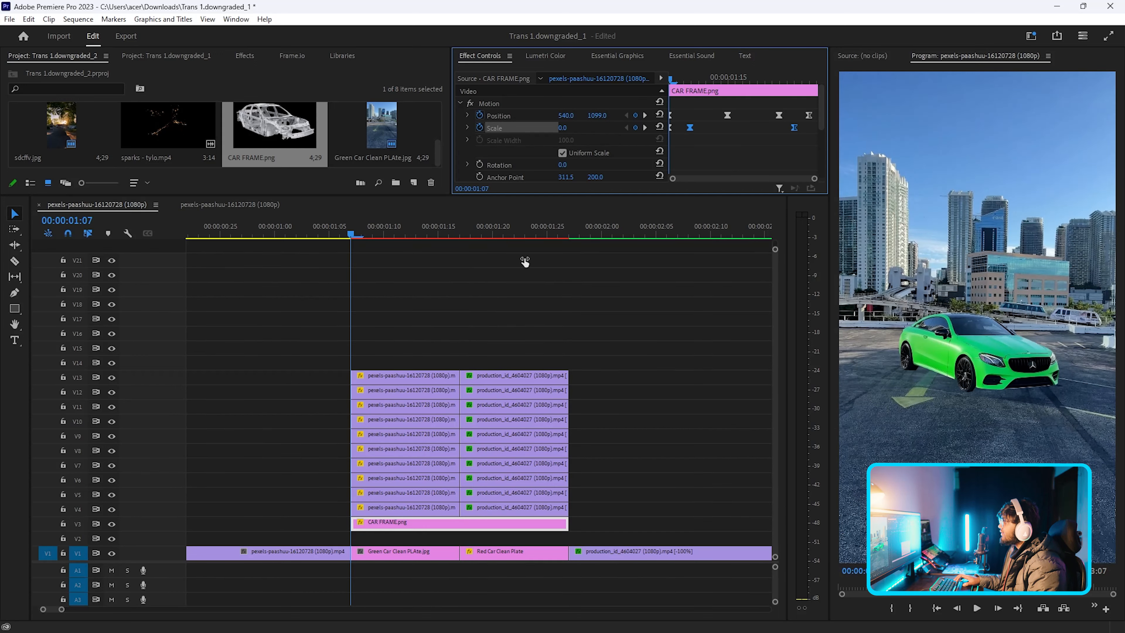
Step: Play back the transition several times to check how the car frame appears between the green and red parts
key("space")
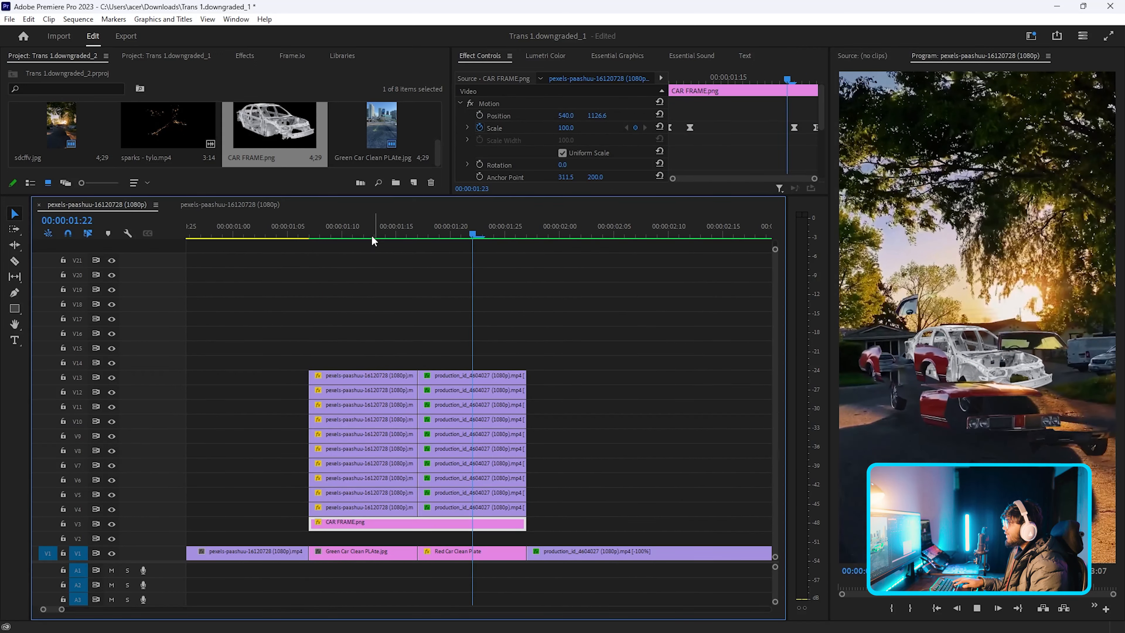
left_click_drag(374, 235, 308, 265)
key("space")
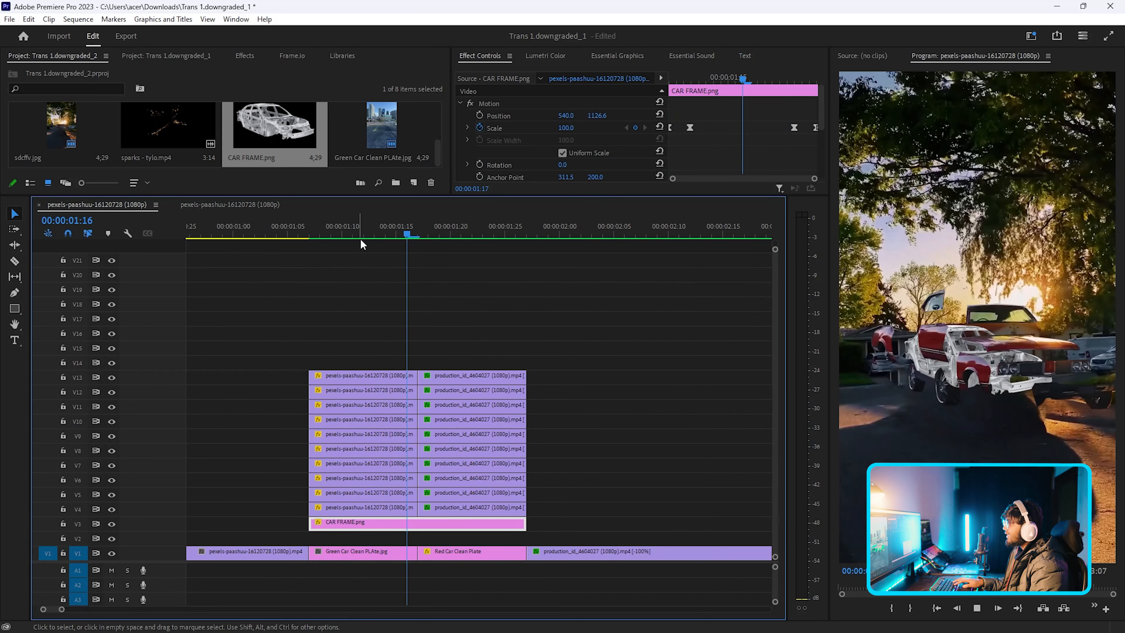
key("Up")
key("space")
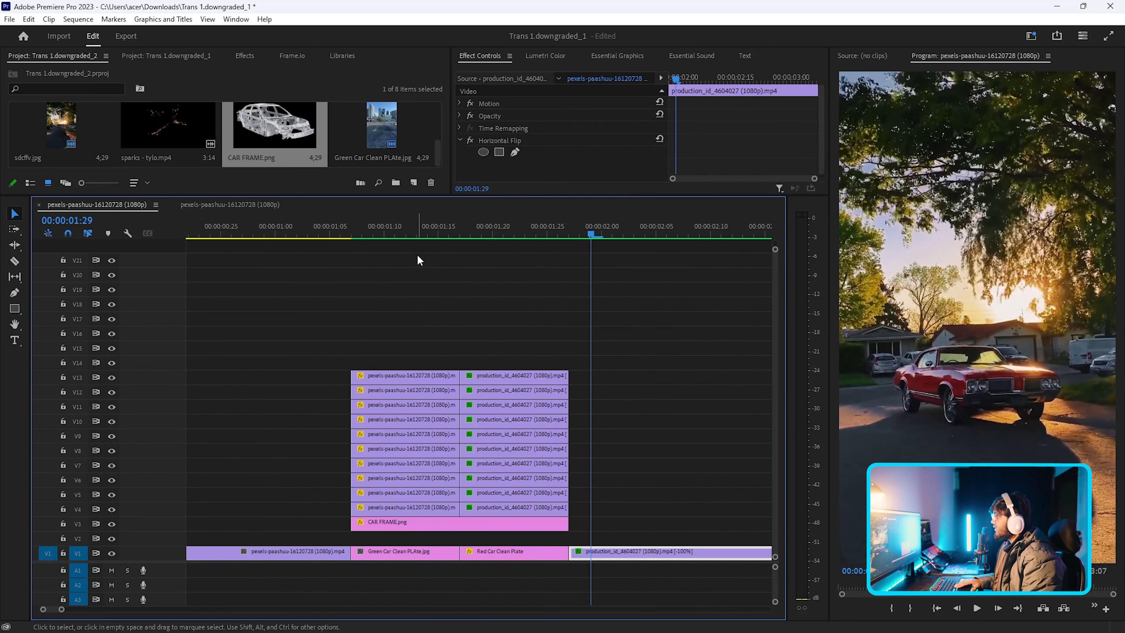
left_click_drag(408, 233, 372, 299)
key("space")
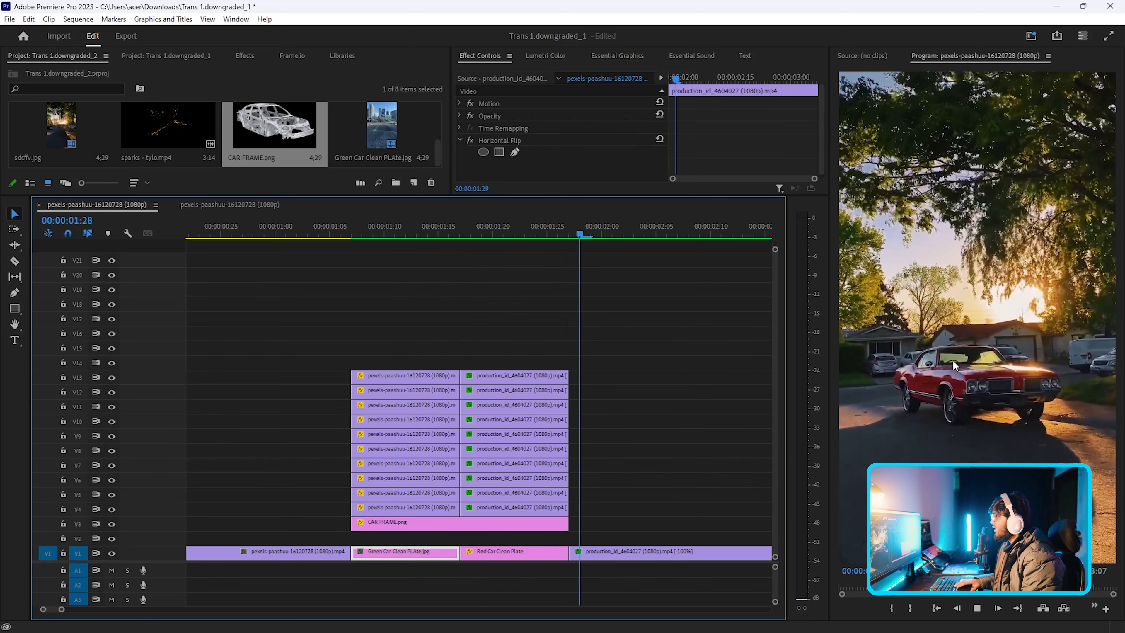
Step: Select the CAR FRAME.png clip on V3 and open the RG Universe Dashboard extension
left_click(406, 229)
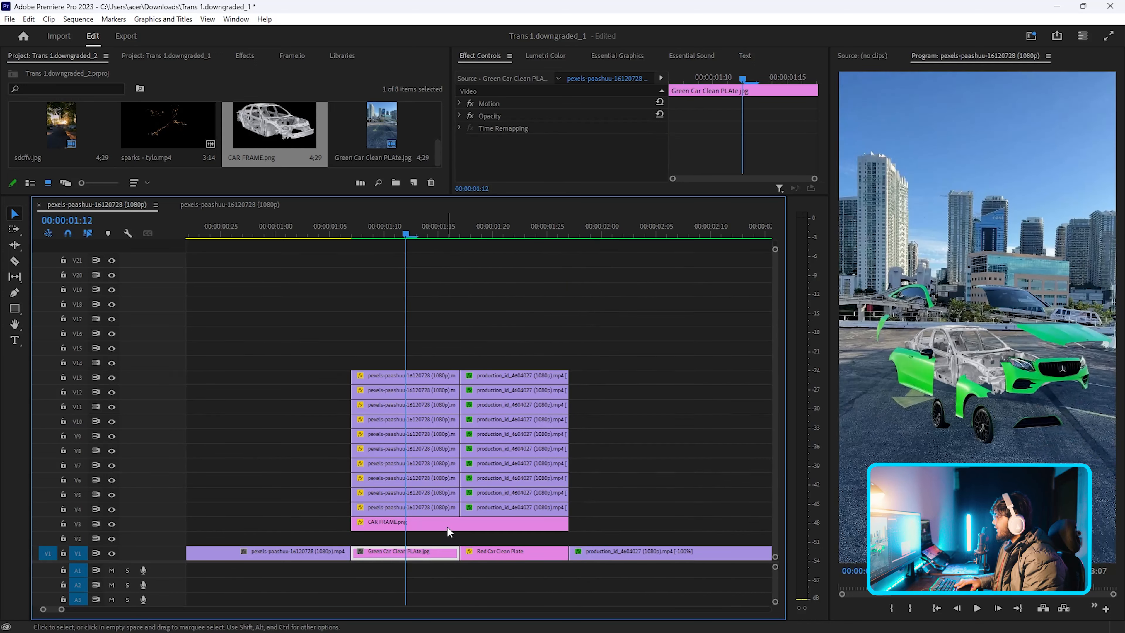
left_click(447, 526)
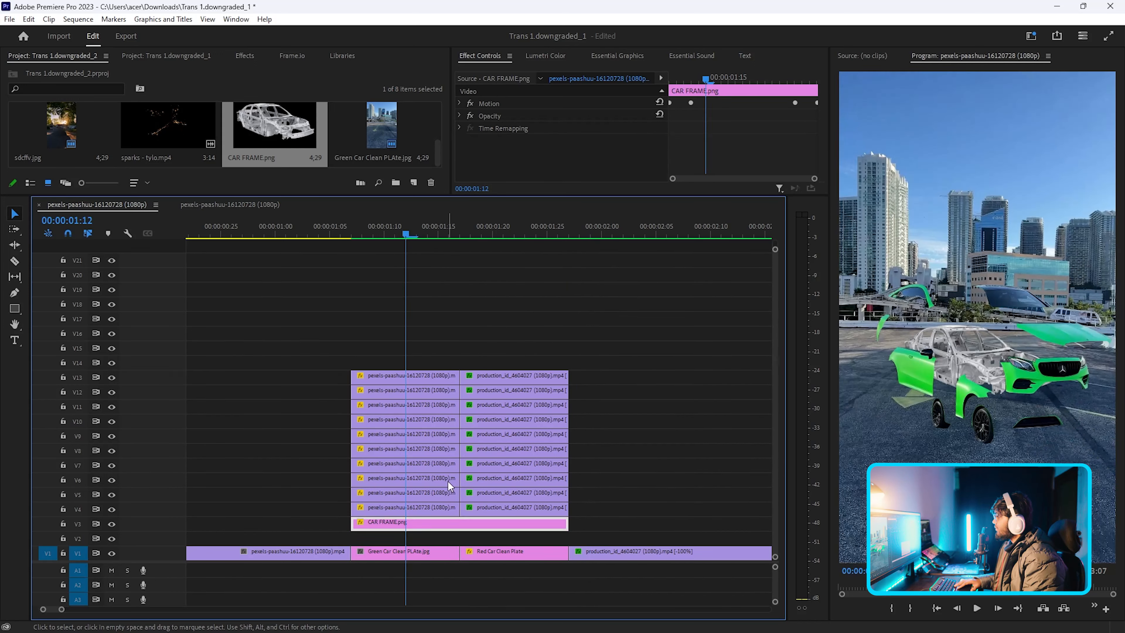
left_click(236, 19)
mouse_move(275, 51)
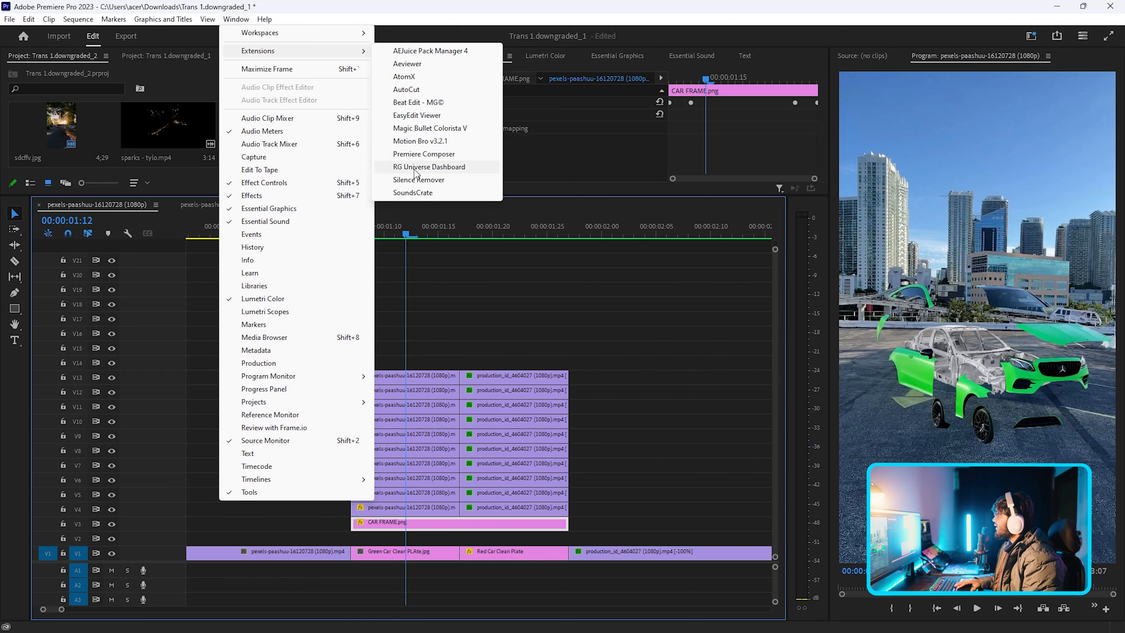
left_click(423, 168)
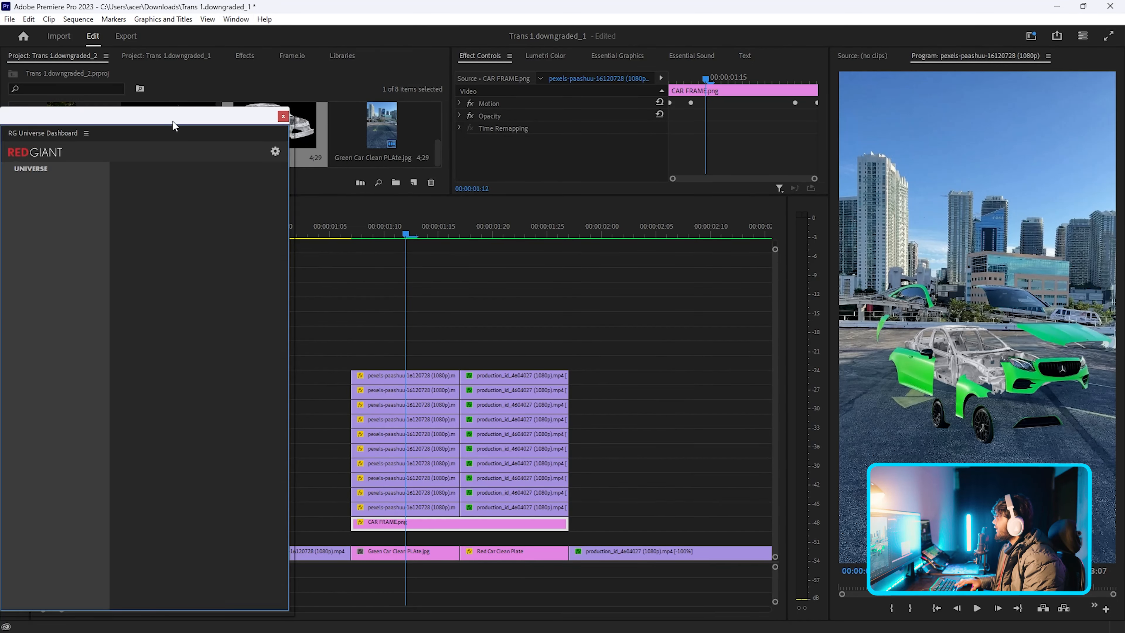
left_click_drag(173, 126, 314, 75)
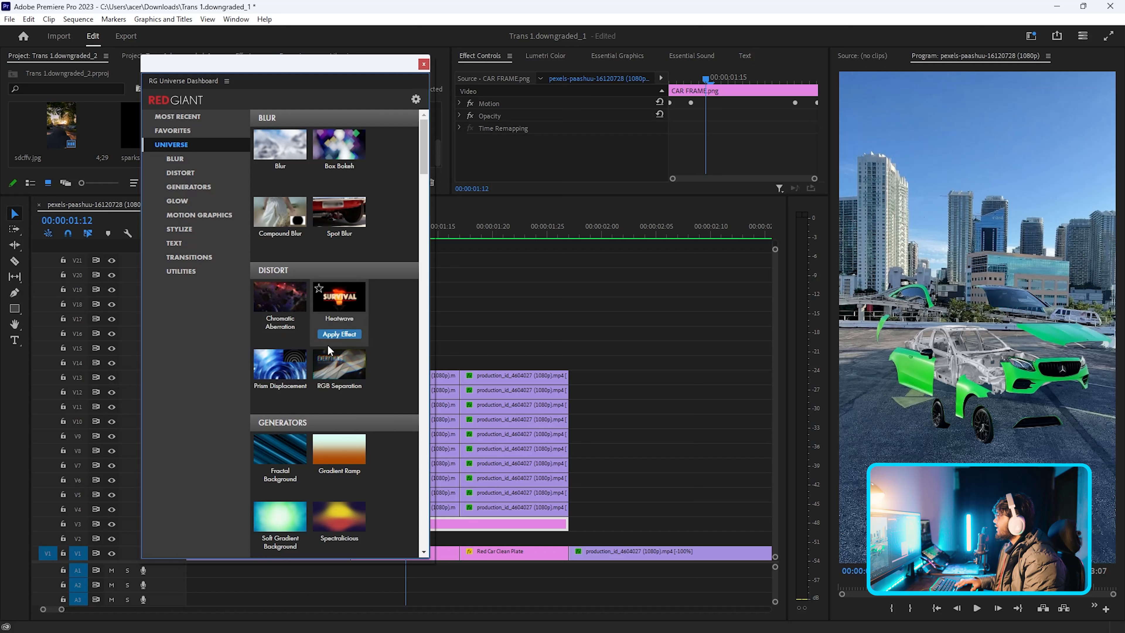
Step: Find Camera Shake among the Universe utility effects and apply it to the CAR FRAME.png clip
mouse_move(339, 350)
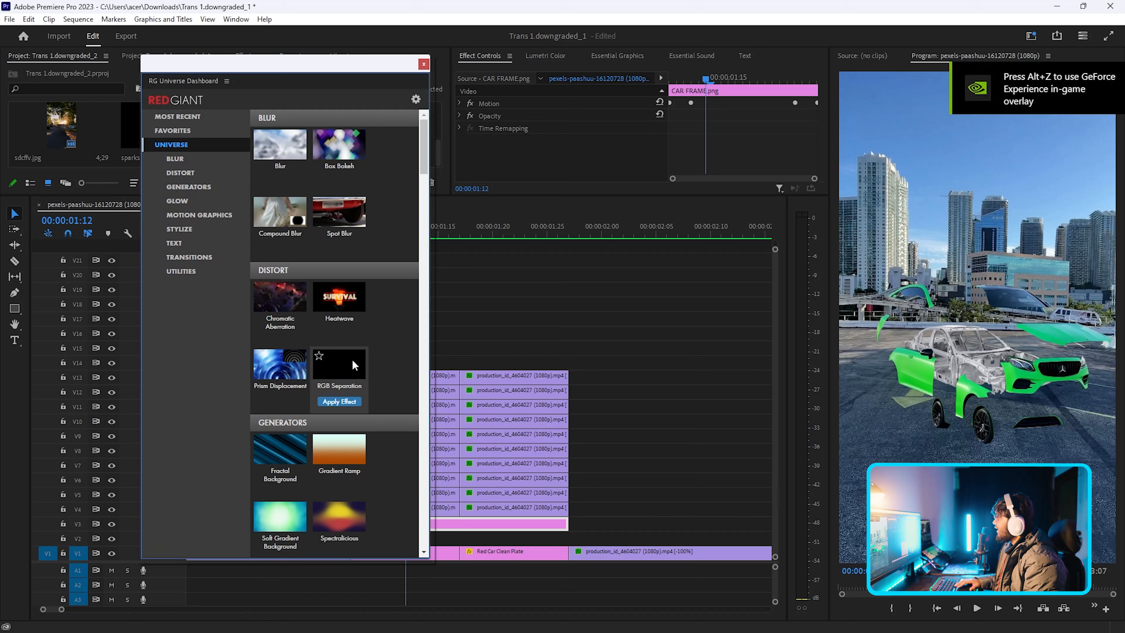
scroll(380, 343, "down", 10)
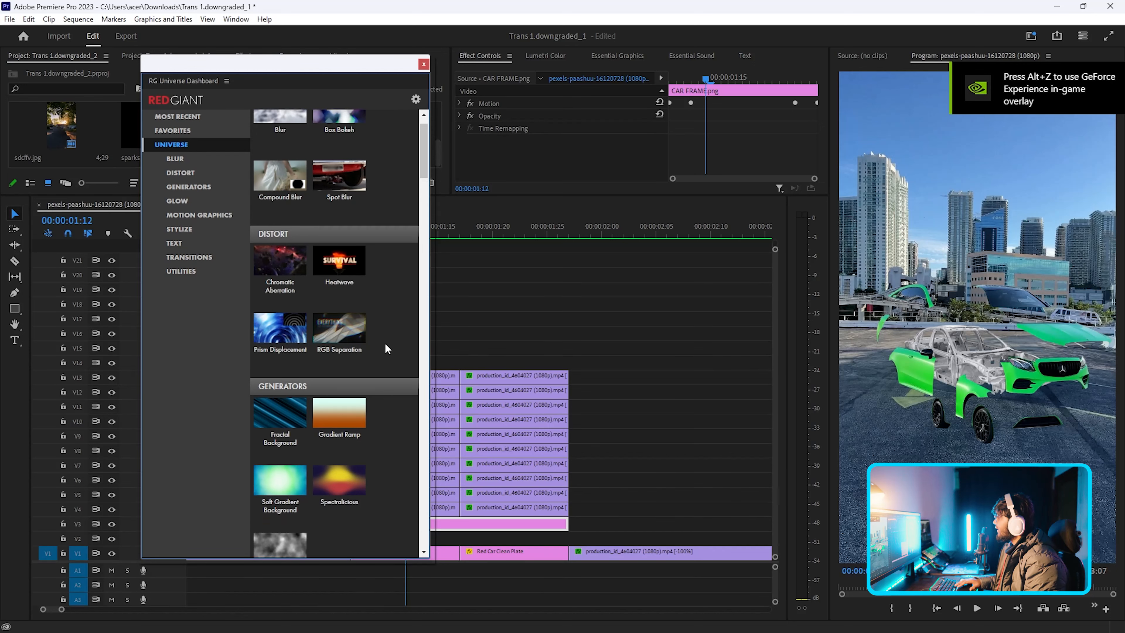
mouse_move(367, 260)
scroll(368, 262, "down", 10)
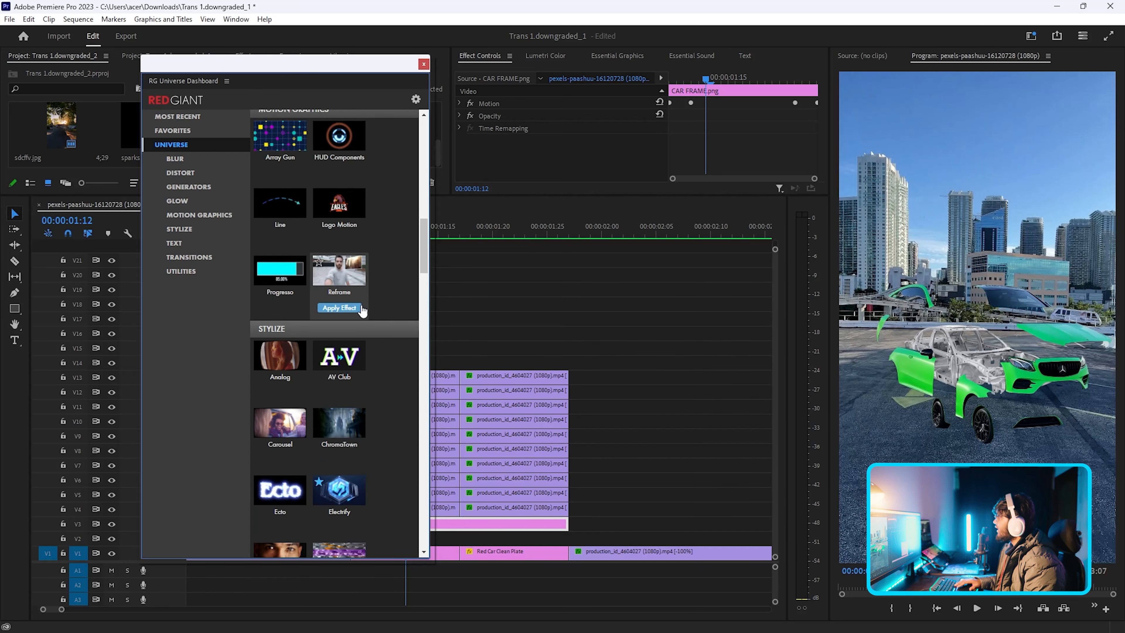
scroll(373, 387, "down", 5)
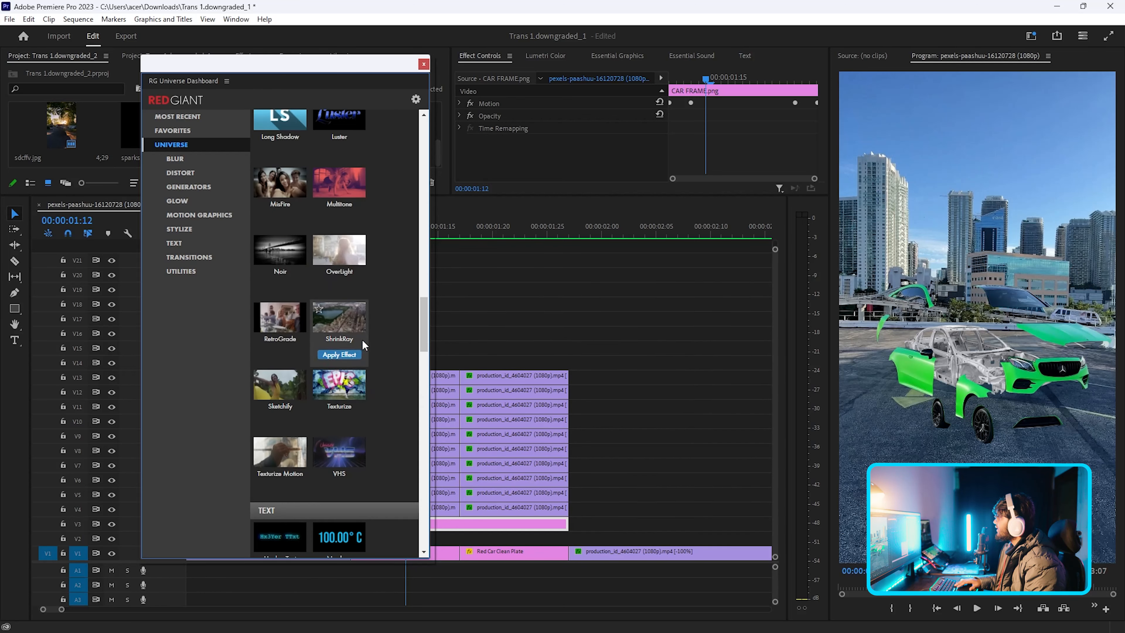
scroll(377, 370, "down", 5)
scroll(378, 374, "down", 10)
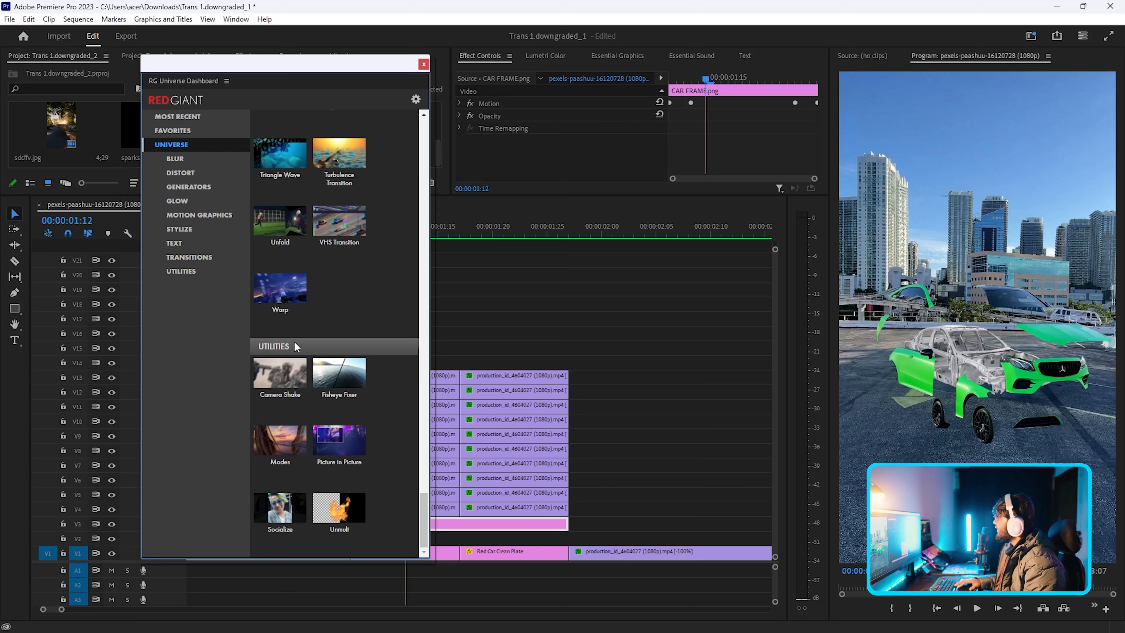
mouse_move(280, 377)
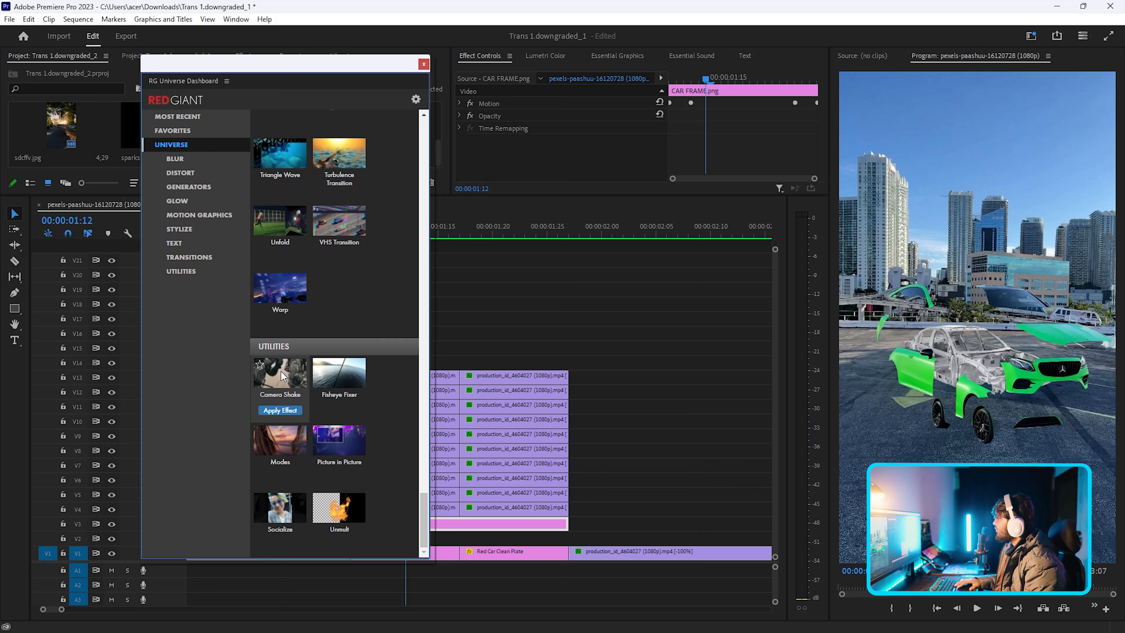
left_click(280, 370)
mouse_move(167, 337)
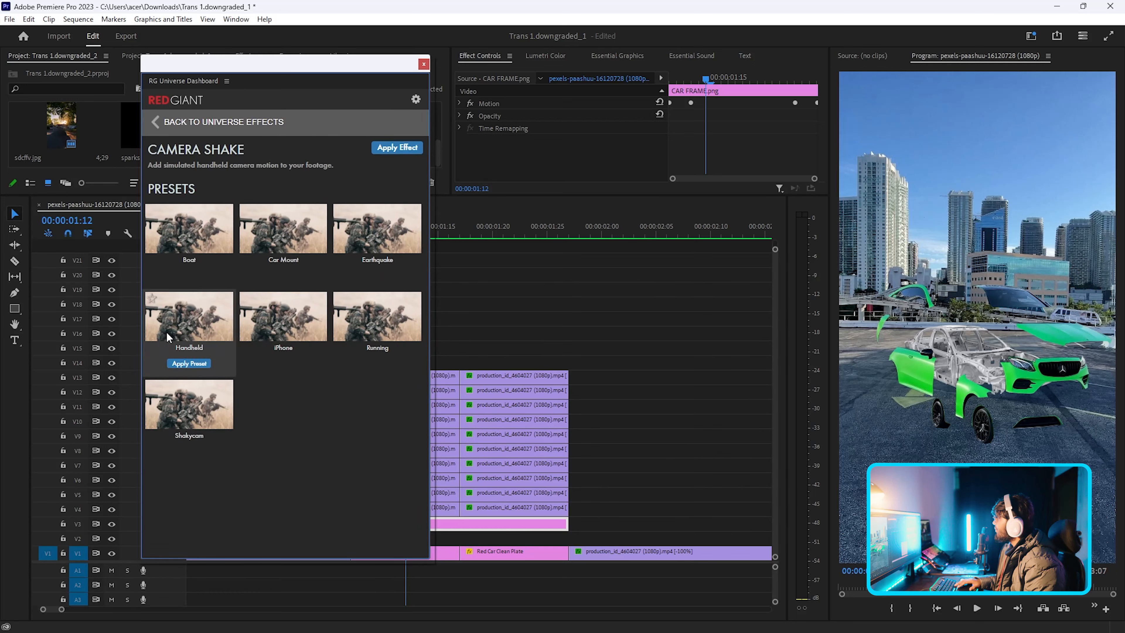
mouse_move(255, 333)
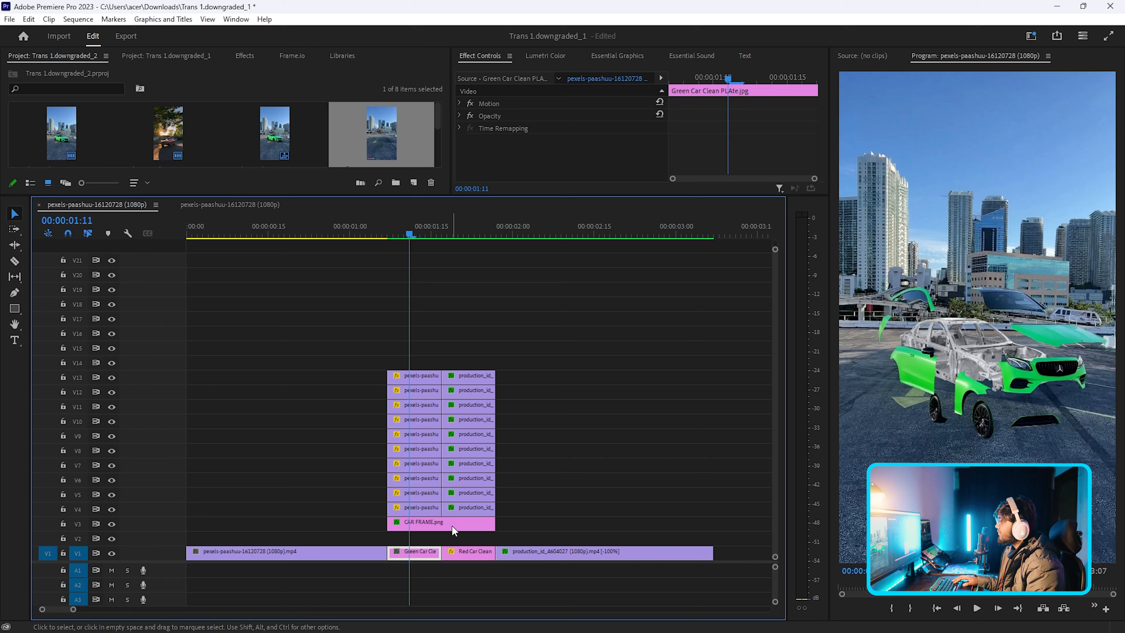
Step: Add the Lumetri Color effect to the CAR FRAME.png clip and expand its Basic Correction light settings
left_click(452, 527)
left_click(251, 57)
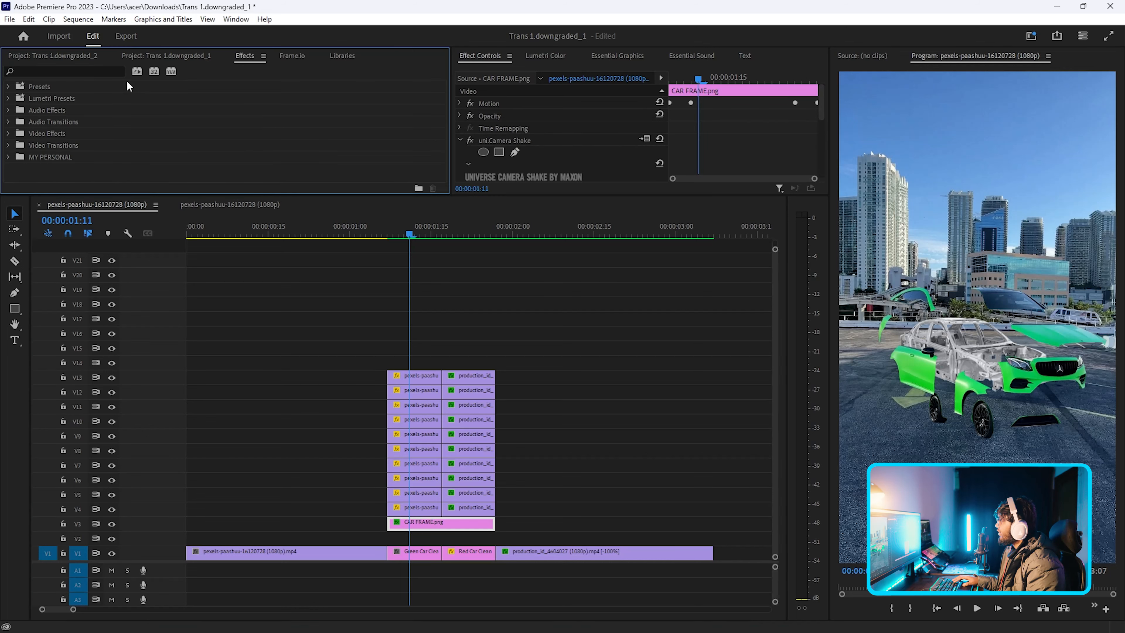
left_click(99, 71)
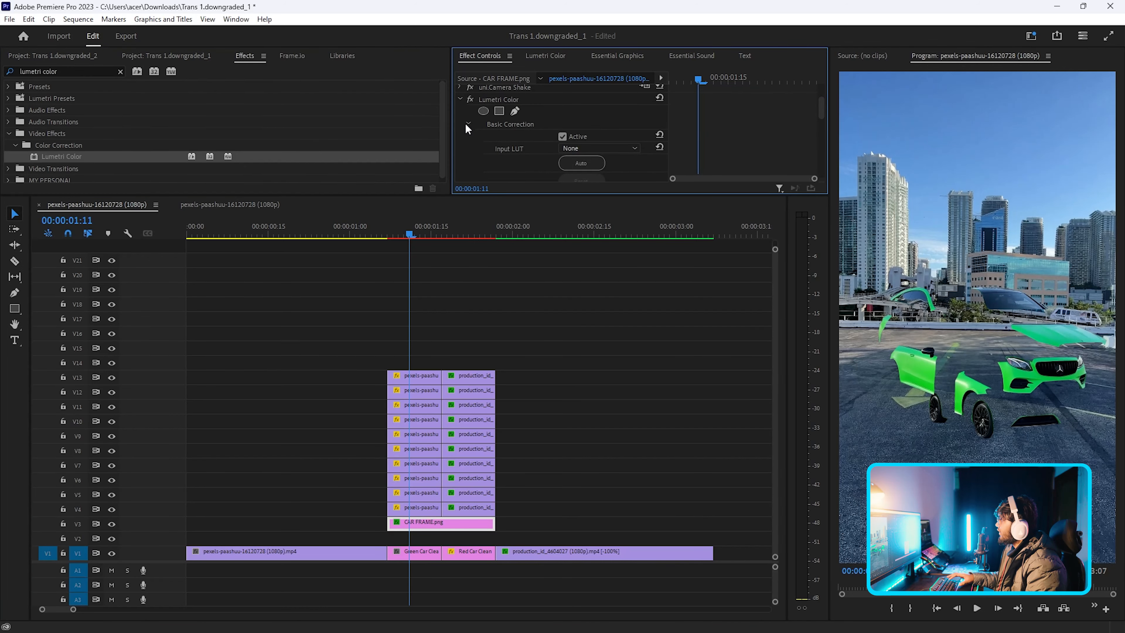
scroll(520, 144, "down", 4)
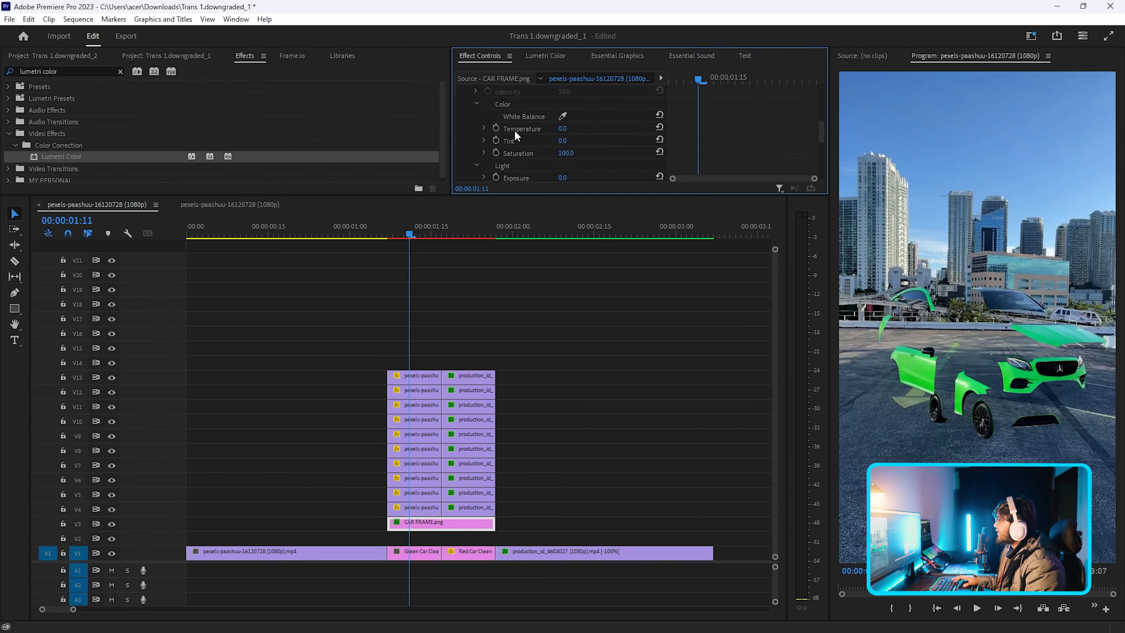
scroll(515, 135, "down", 3)
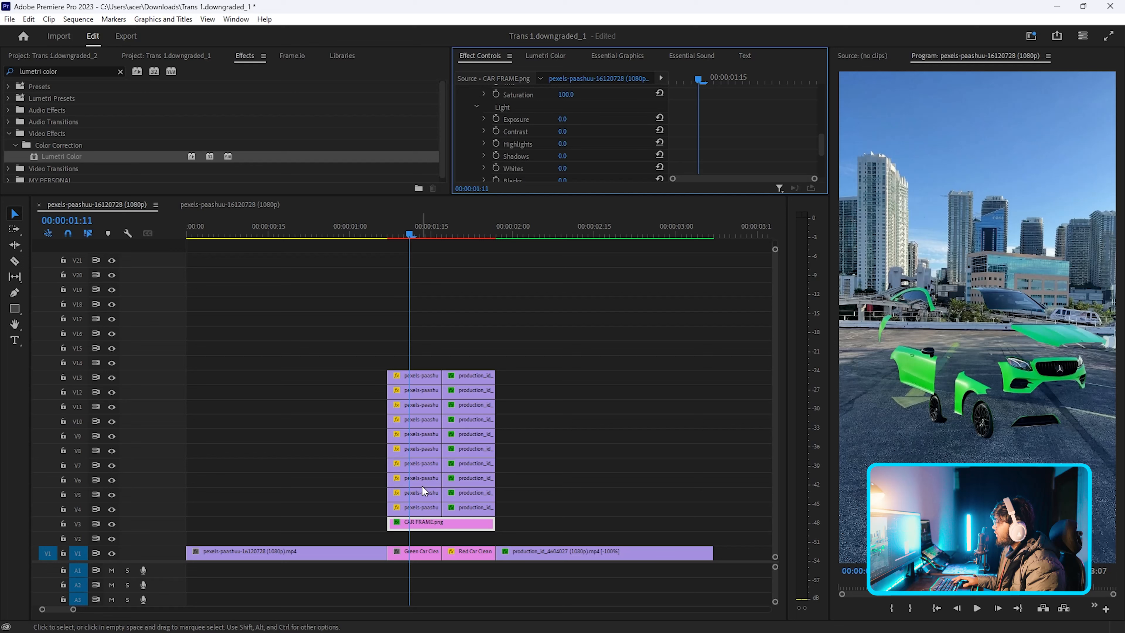
Step: Toggle Lumetri Color on CAR FRAME.png off and on at 00:00:01:15 to compare the frame's look
left_click(433, 229)
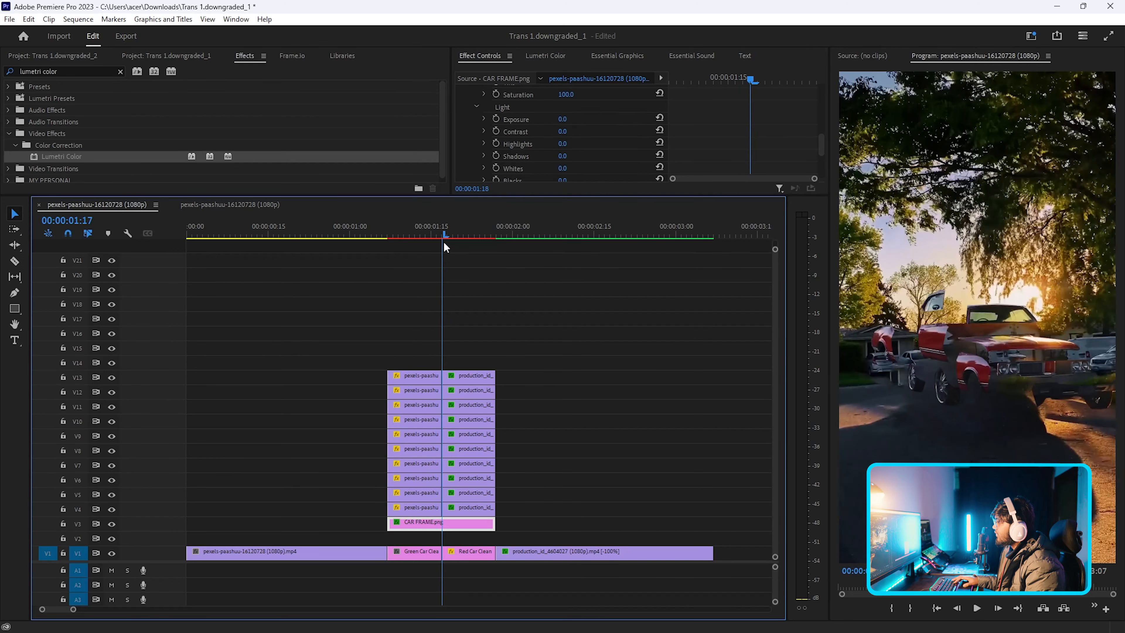
scroll(634, 111, "up", 3)
scroll(469, 98, "up", 3)
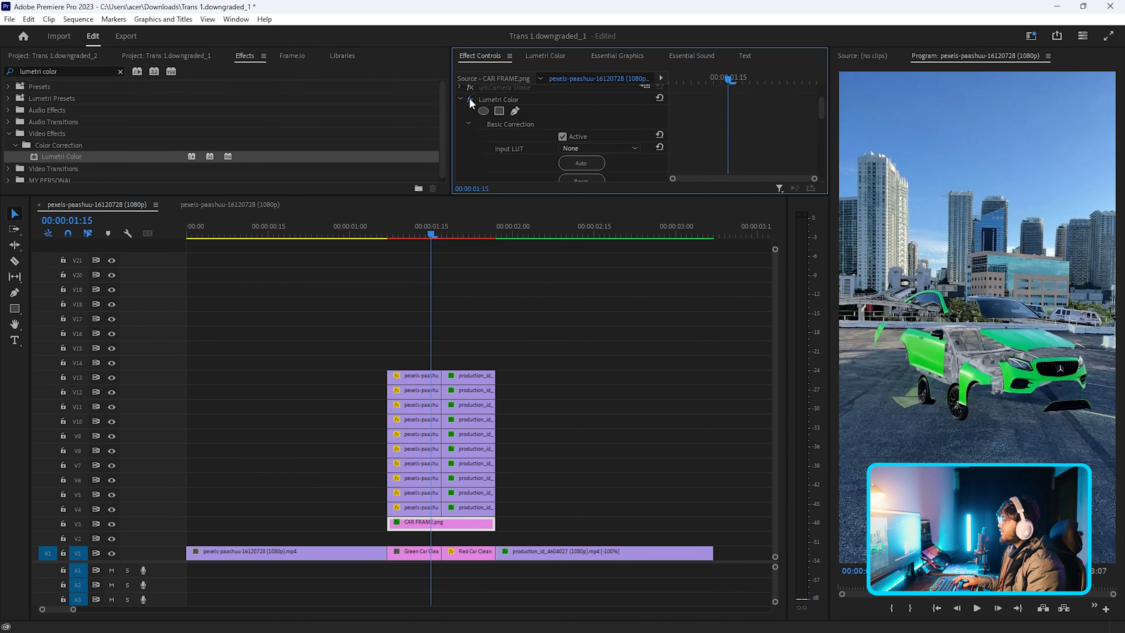
left_click(469, 97)
left_click(470, 97)
left_click(470, 97)
left_click(470, 97)
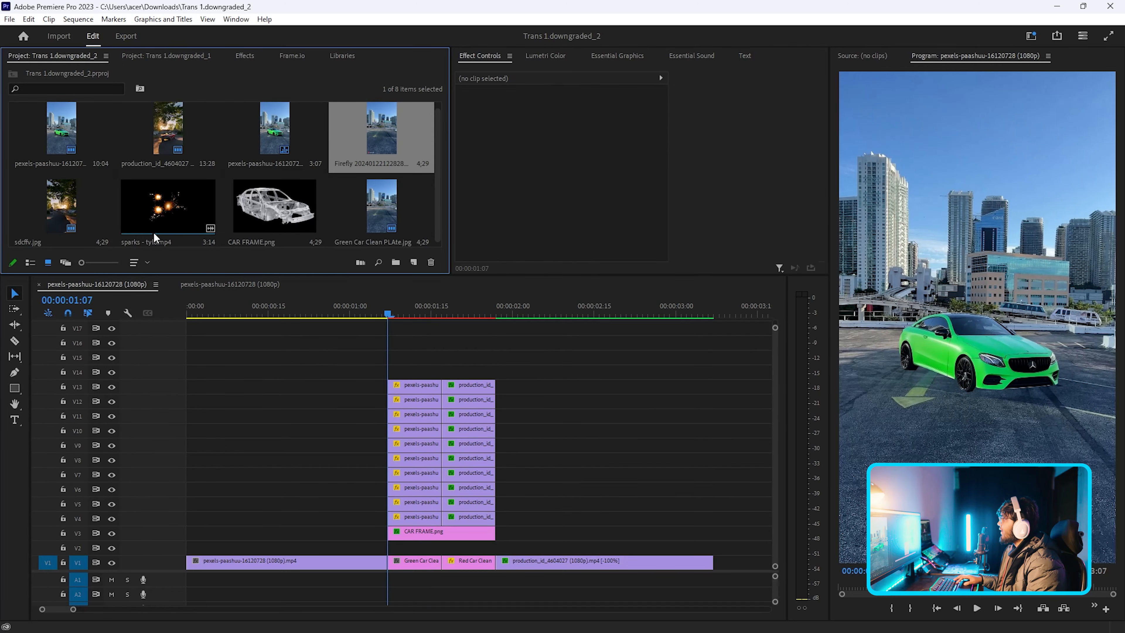
Step: Add sparks - tylo.mp4 without its audio to V3 at 00:00:01:07, with CAR FRAME.png moved down to V2
left_click_drag(153, 232, 508, 535)
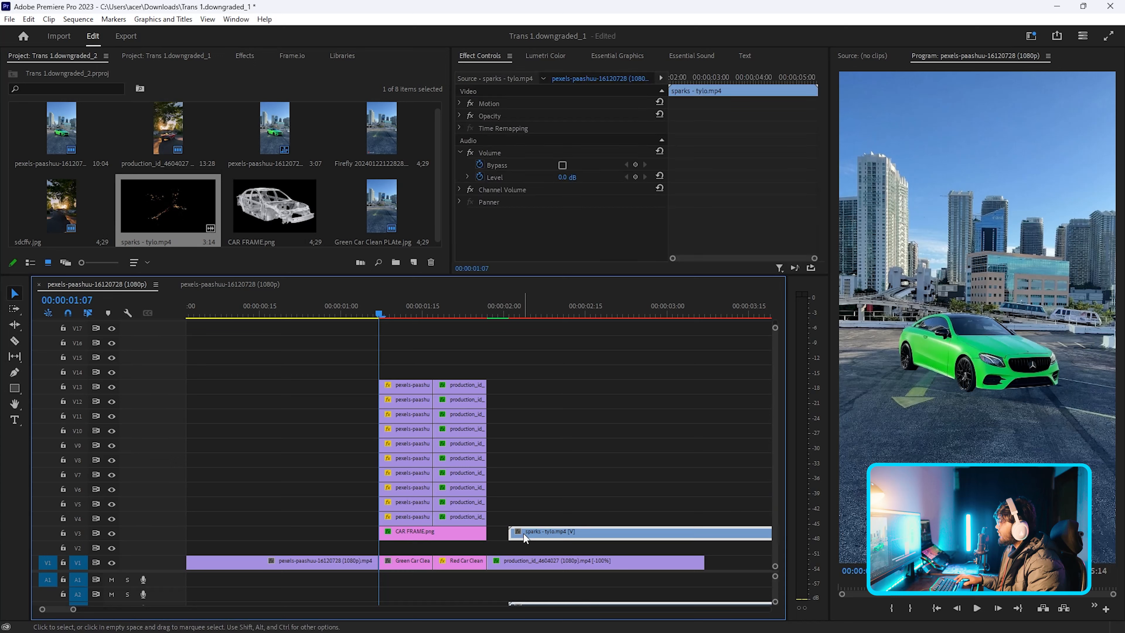
left_click(501, 458)
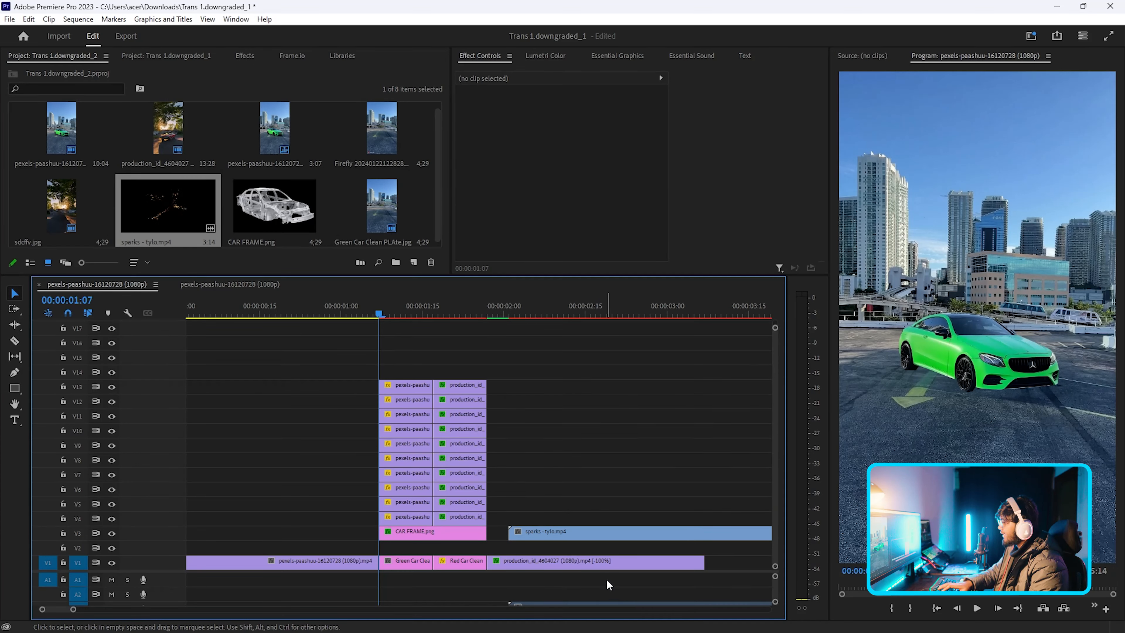
scroll(606, 579, "down", 2)
left_click(526, 531)
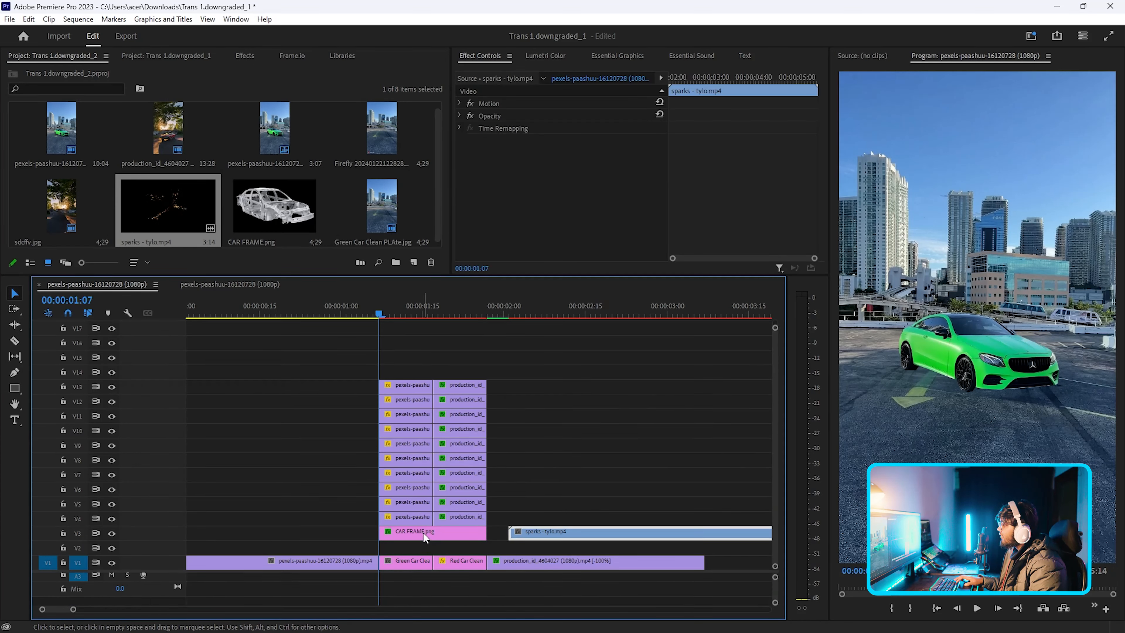
left_click_drag(424, 537, 441, 539)
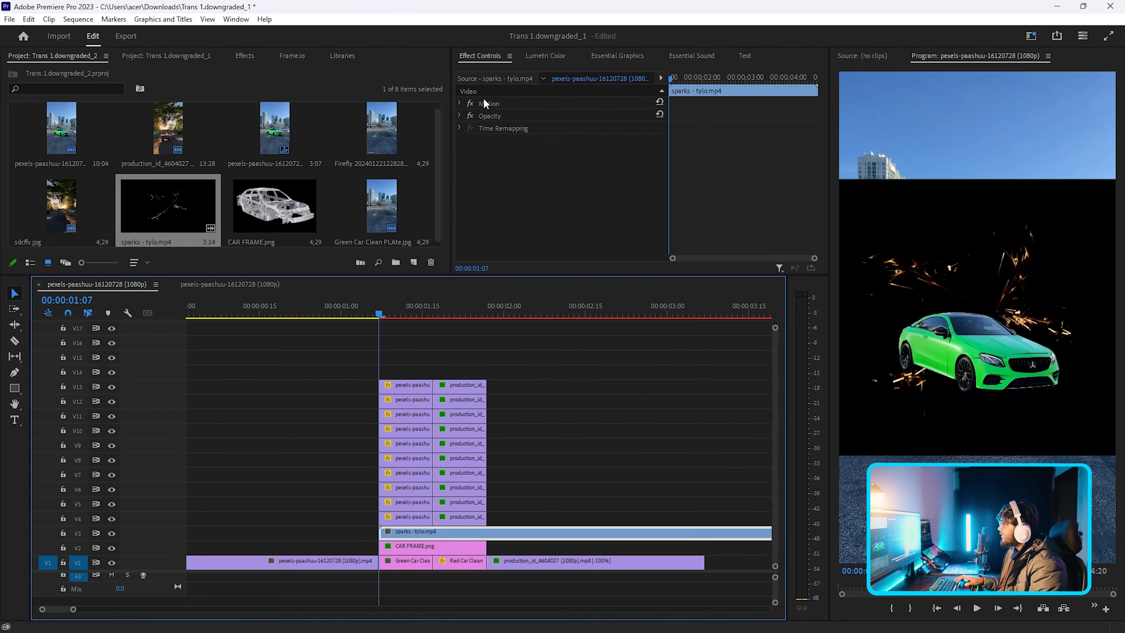
Step: Set the sparks clip's blend mode to Screen and its position to 371.0, 1007.0
left_click(459, 115)
left_click(580, 153)
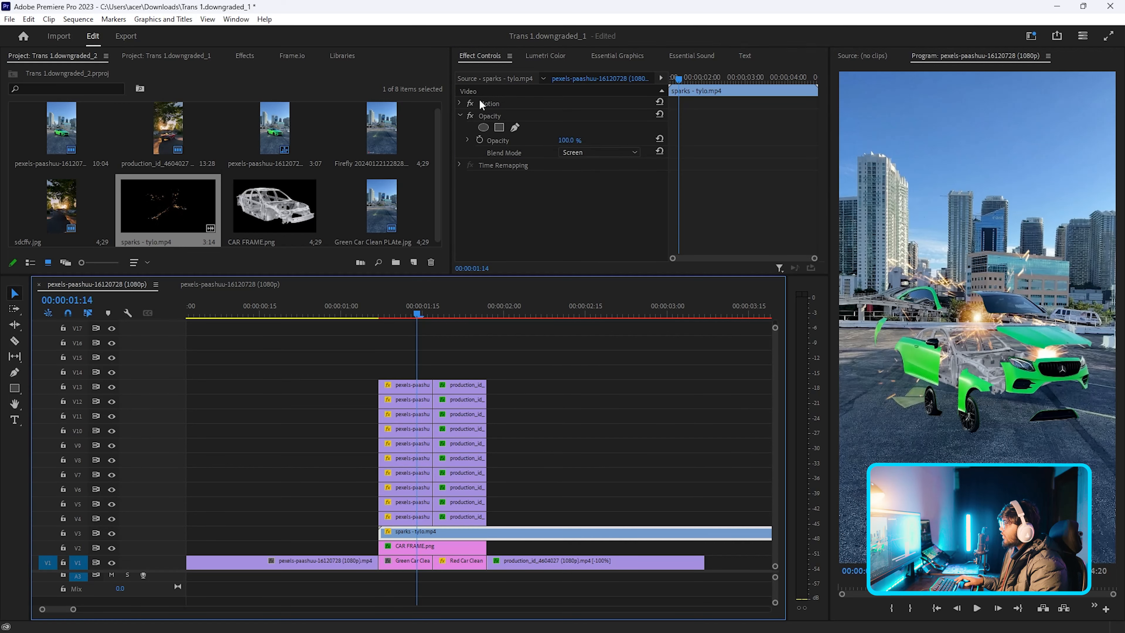
left_click(460, 103)
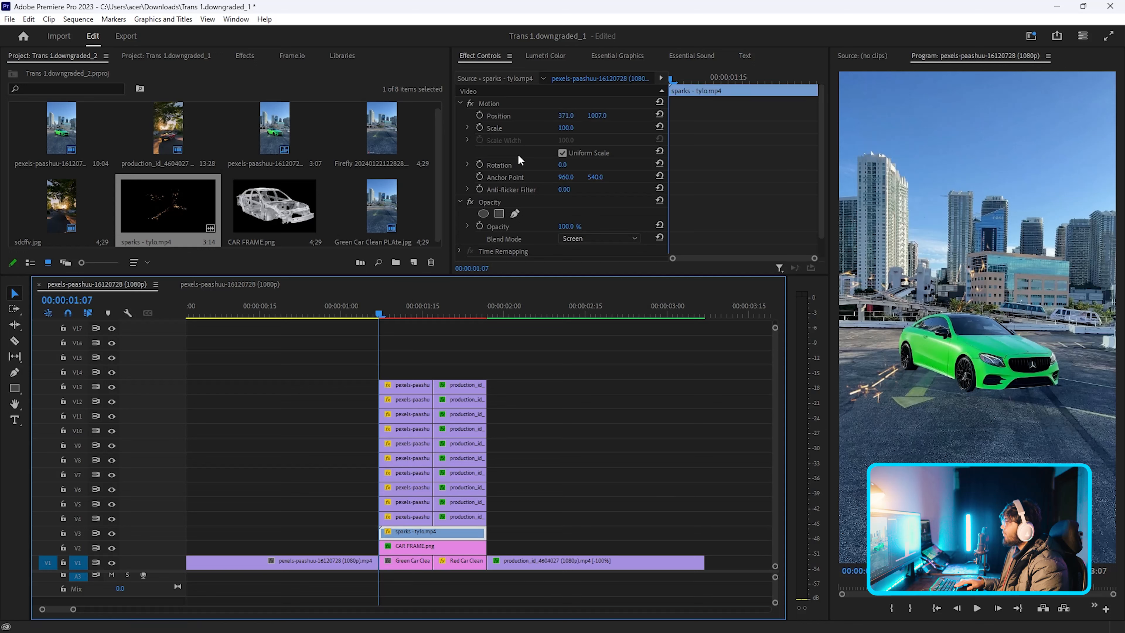
Step: Keyframe the sparks clip's opacity at 0% at 00:00:01:07, and at 100% at 00:00:01:09 and near the clip's end
key("Right")
key("Right")
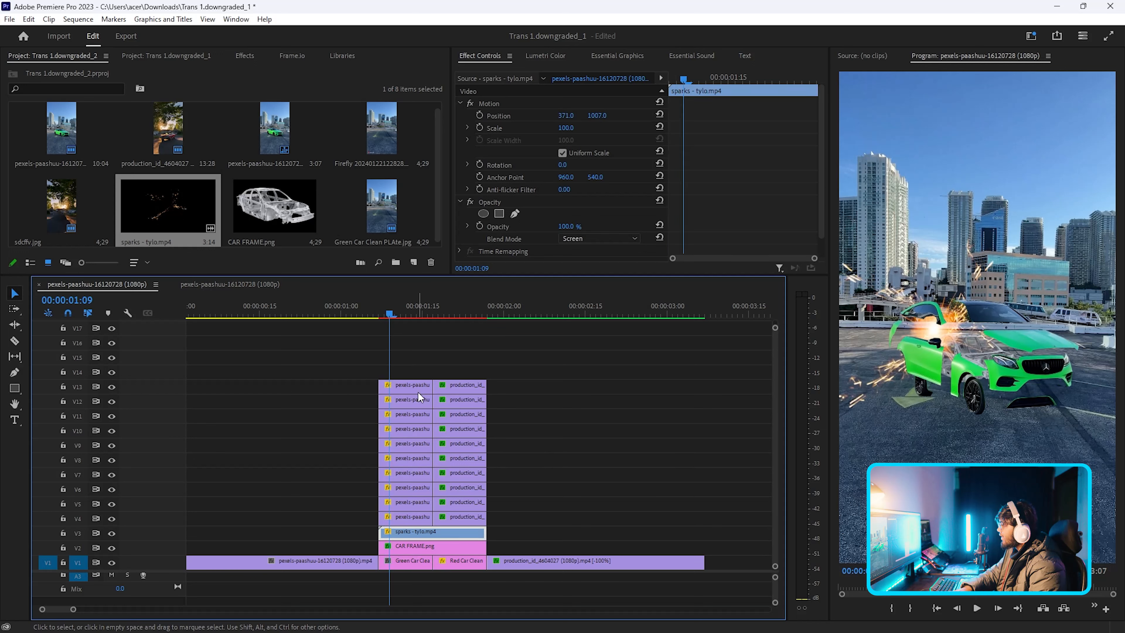
left_click(480, 226)
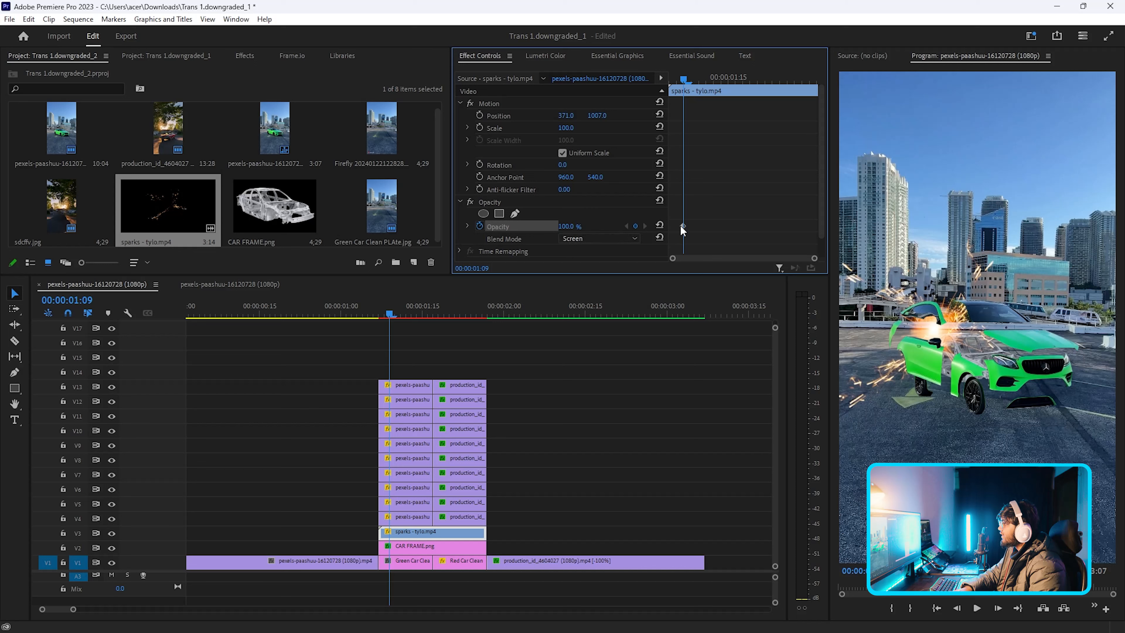
left_click_drag(684, 229, 698, 231)
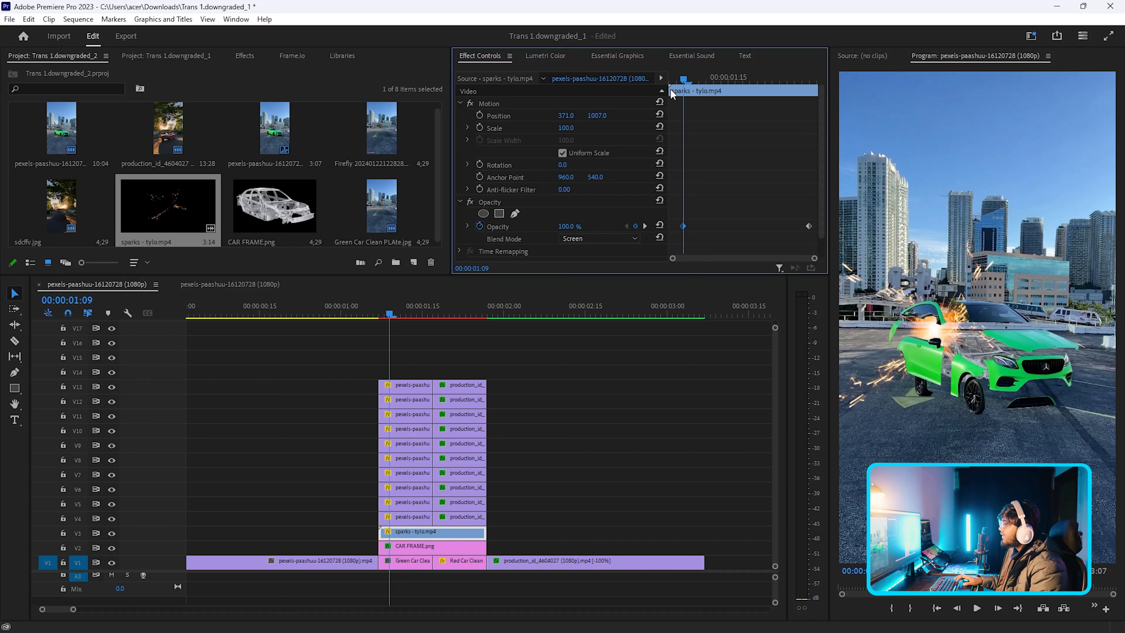
key("Left")
key("Left")
left_click(573, 226)
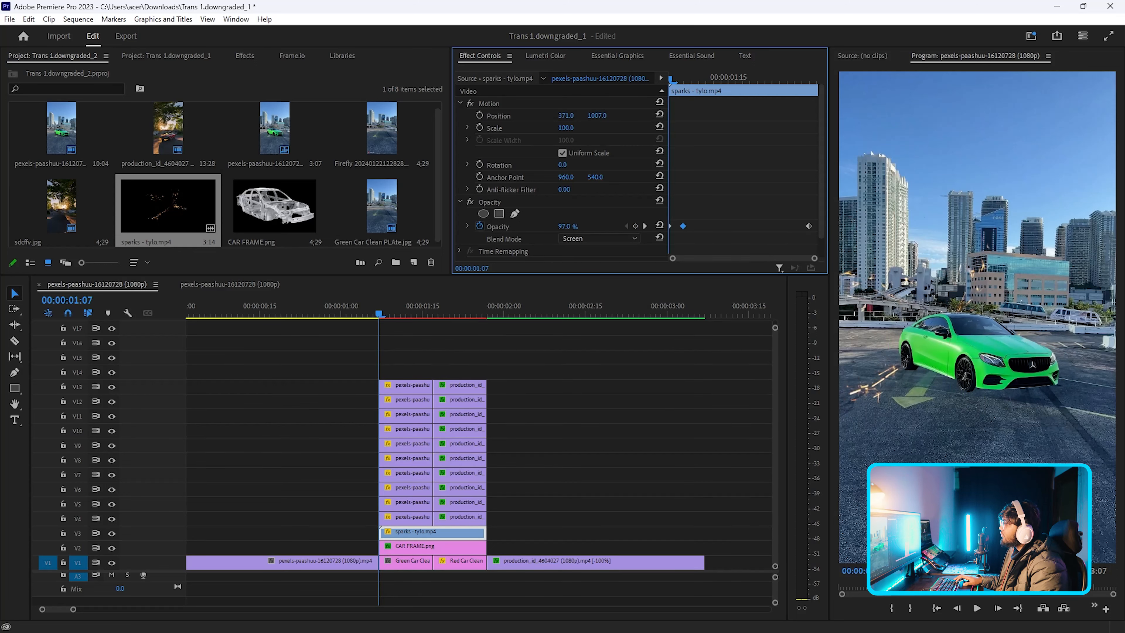
type("0")
key("Return")
Step: Select all the sparks clip's opacity keyframes and apply Ease In to them
scroll(576, 224, "down", 1)
left_click_drag(815, 199, 505, 244)
right_click(683, 214)
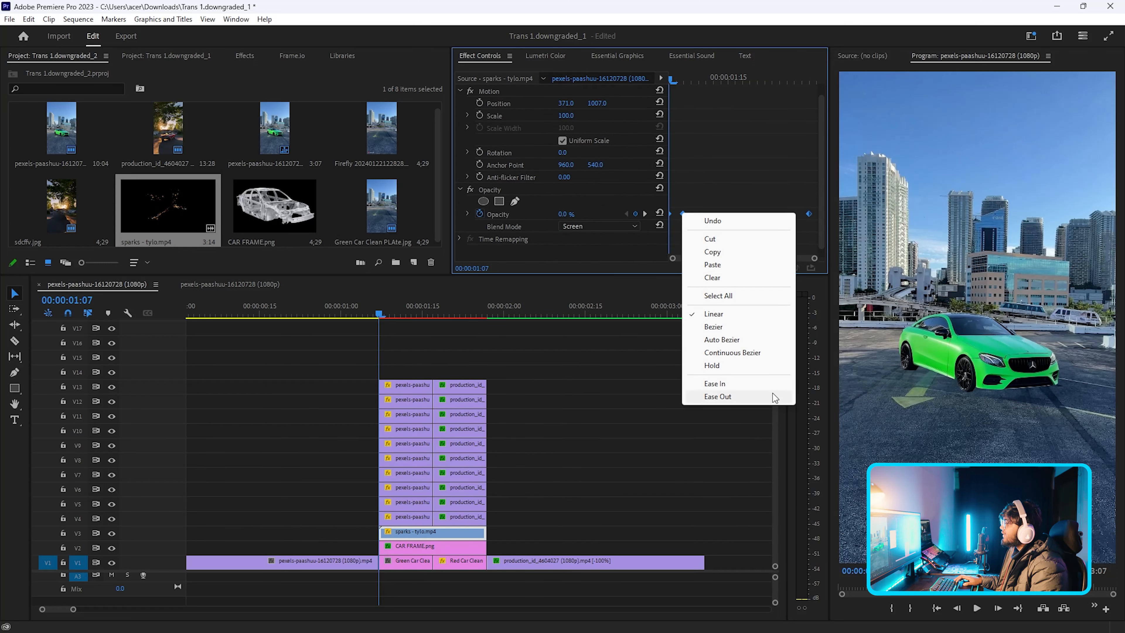
left_click(754, 385)
Step: Fade the sparks clip out by setting its opacity to 0% at 00:00:01:27
key("Down")
key("Down")
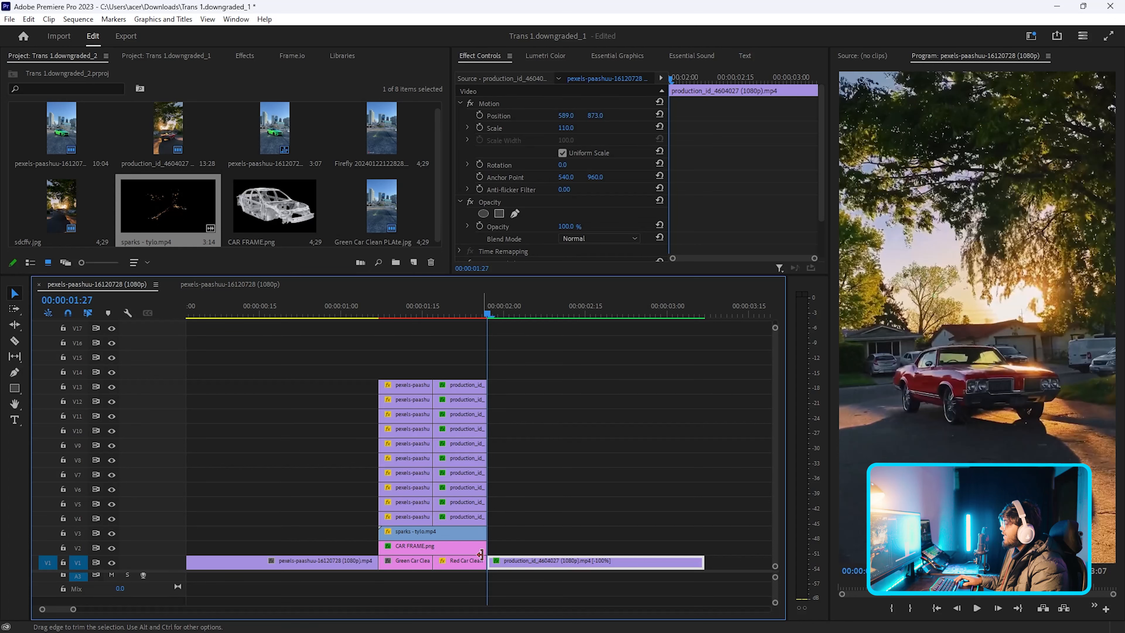
left_click(480, 532)
left_click(575, 226)
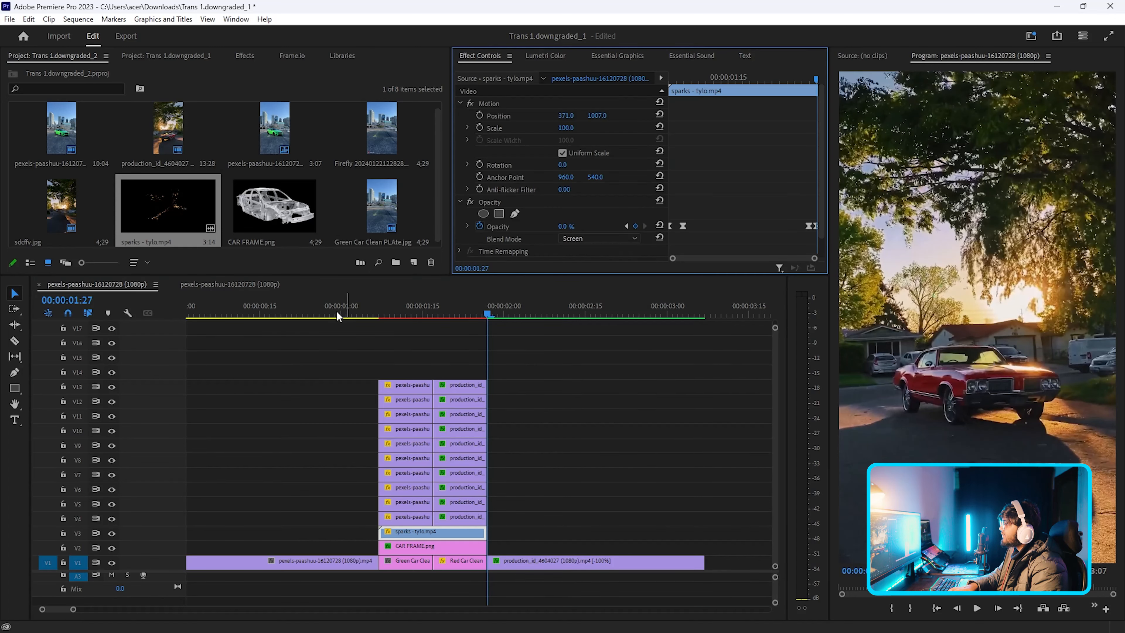
Step: Open the Premiere Composer extension and play back the transition from just before the car parts separate
left_click_drag(338, 315, 406, 315)
left_click(235, 19)
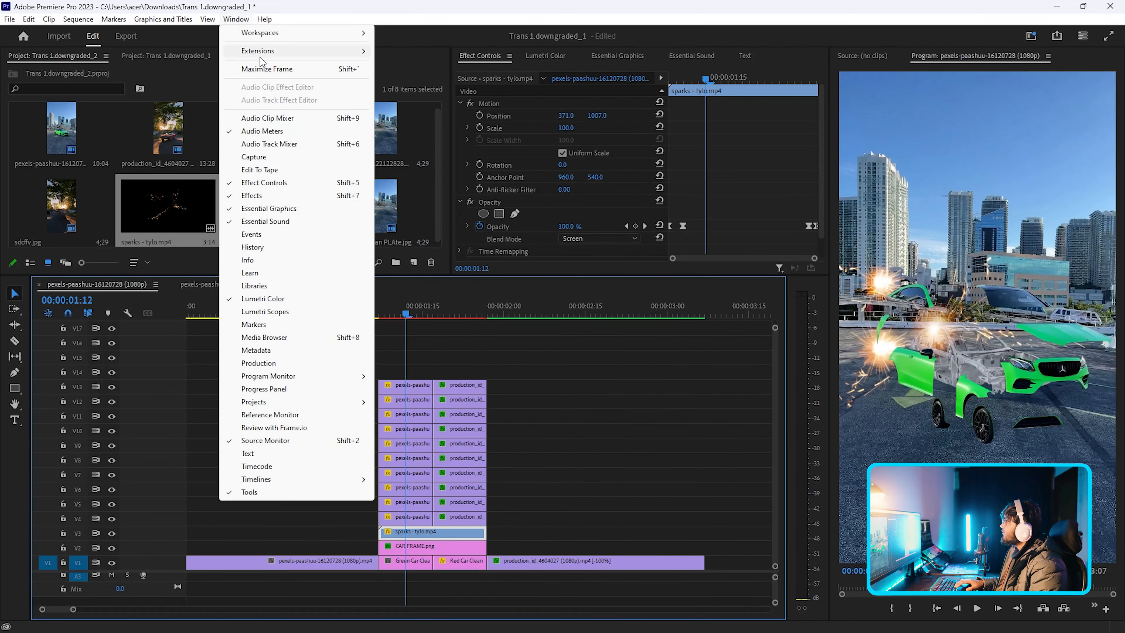
mouse_move(262, 52)
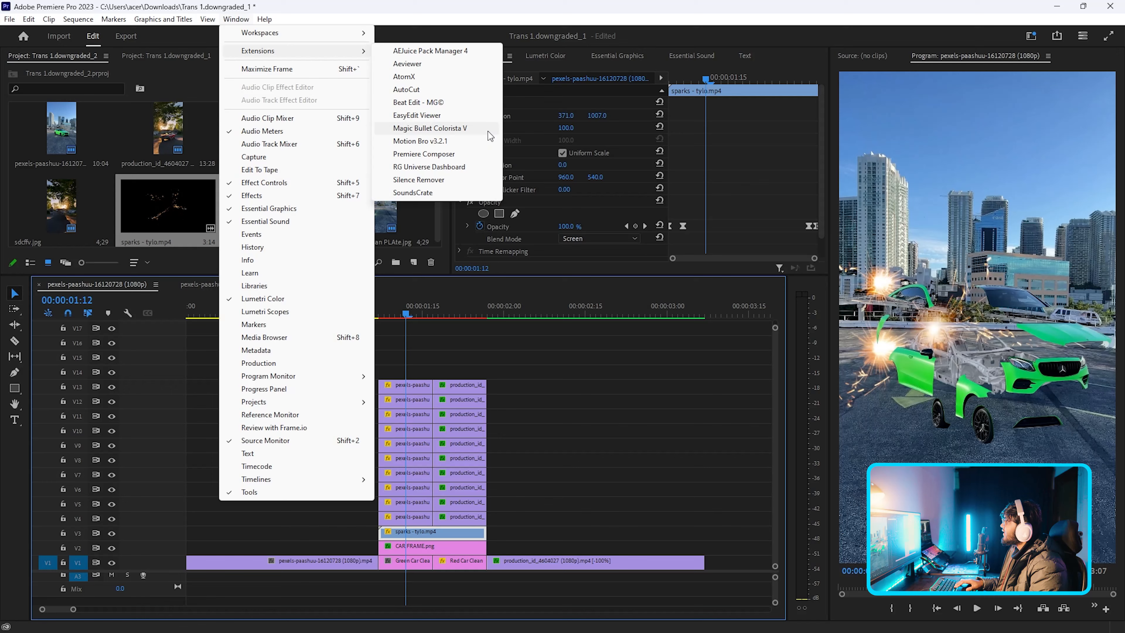
left_click(420, 155)
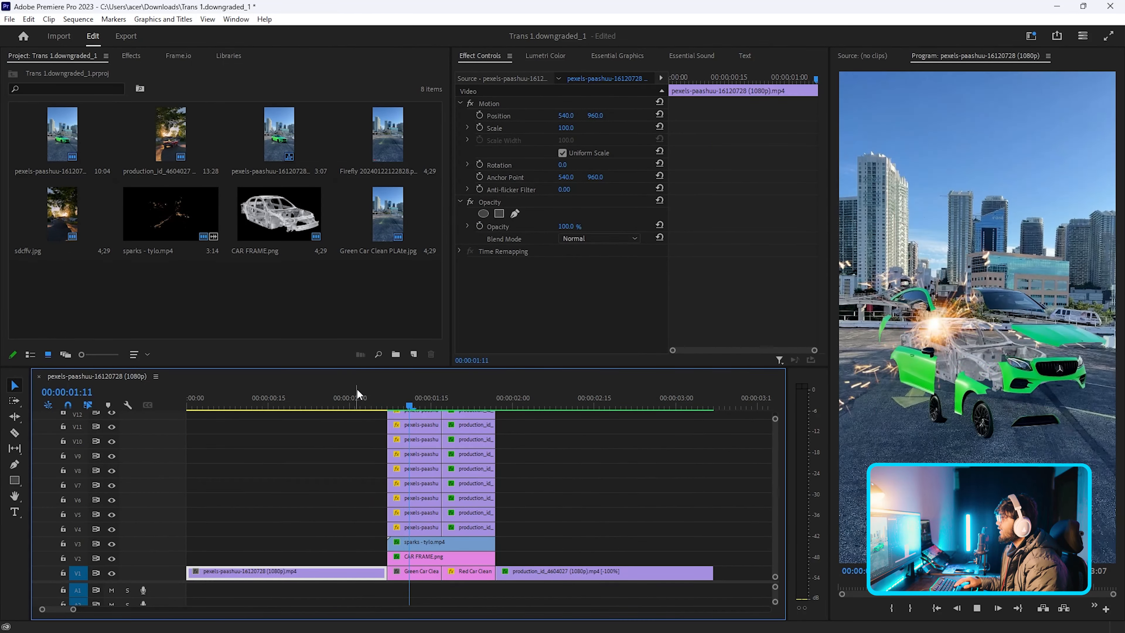
left_click(374, 402)
key("space")
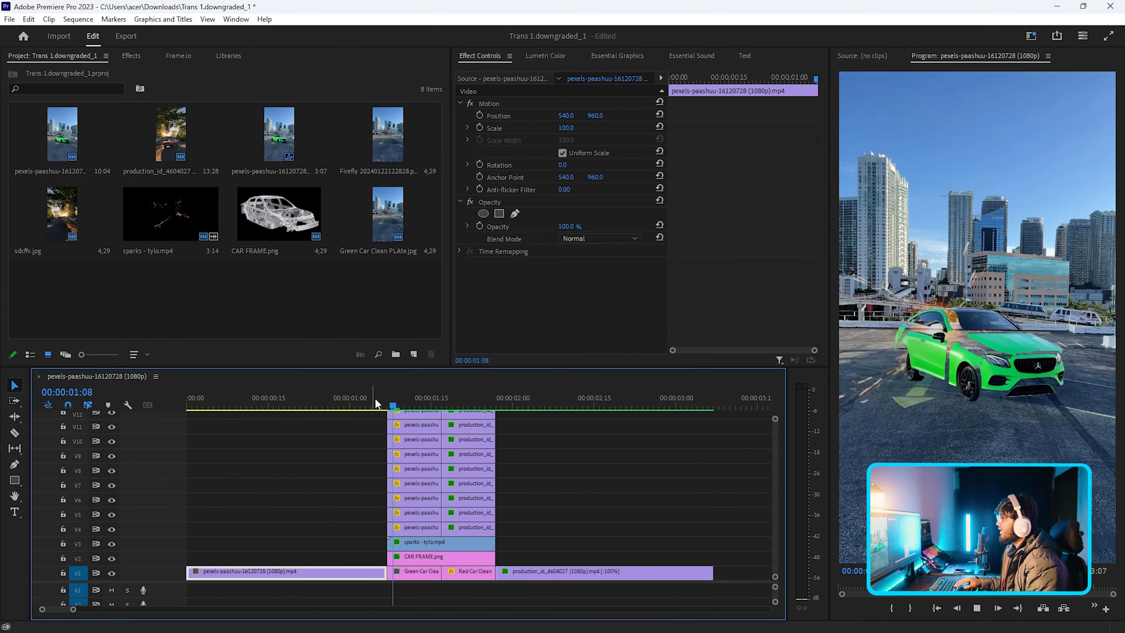
Step: Move the car-part, sparks and CAR FRAME clips up two tracks and copy the Red Car Clean Plate onto V2 and V3
left_click_drag(580, 367, 317, 536)
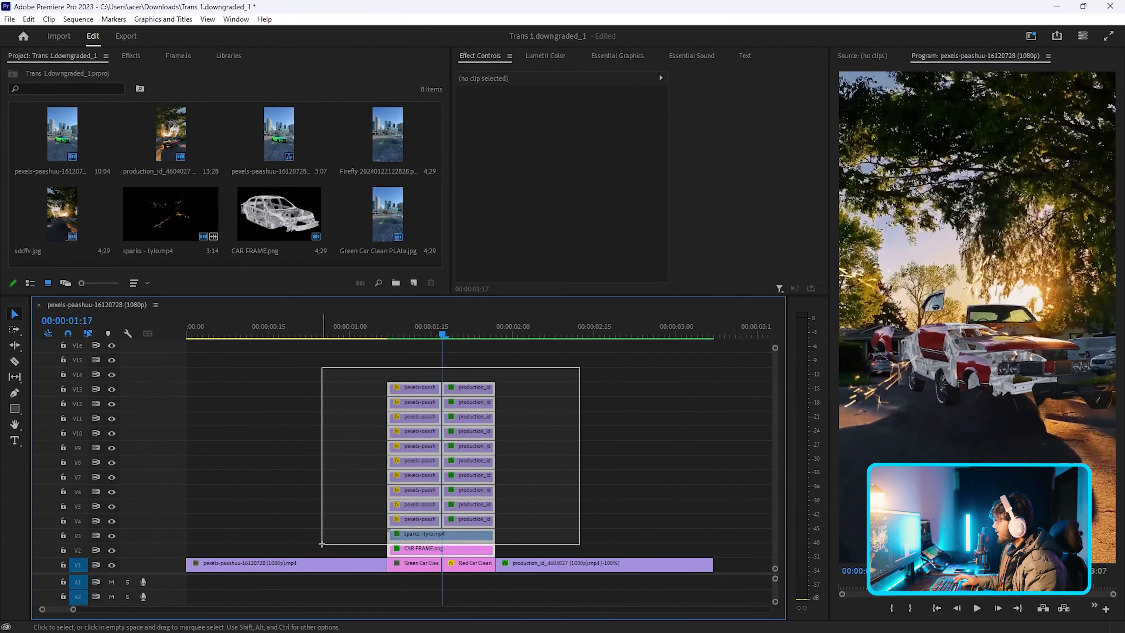
key("alt+Up")
key("alt+Up")
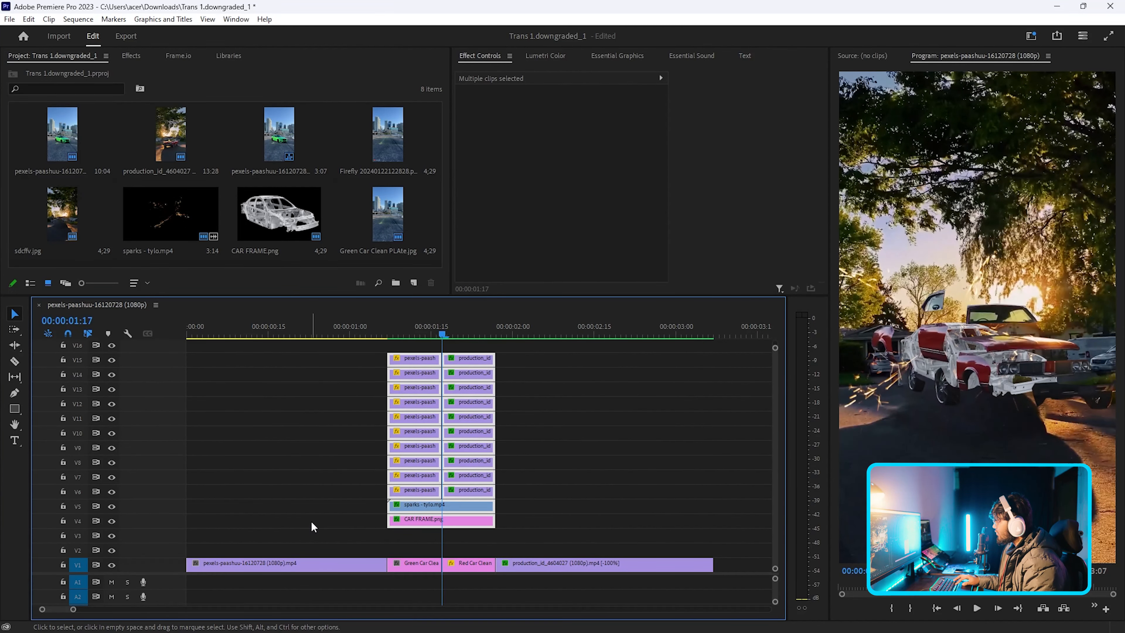
left_click(532, 504)
left_click_drag(473, 561, 475, 551)
left_click_drag(476, 549, 477, 541)
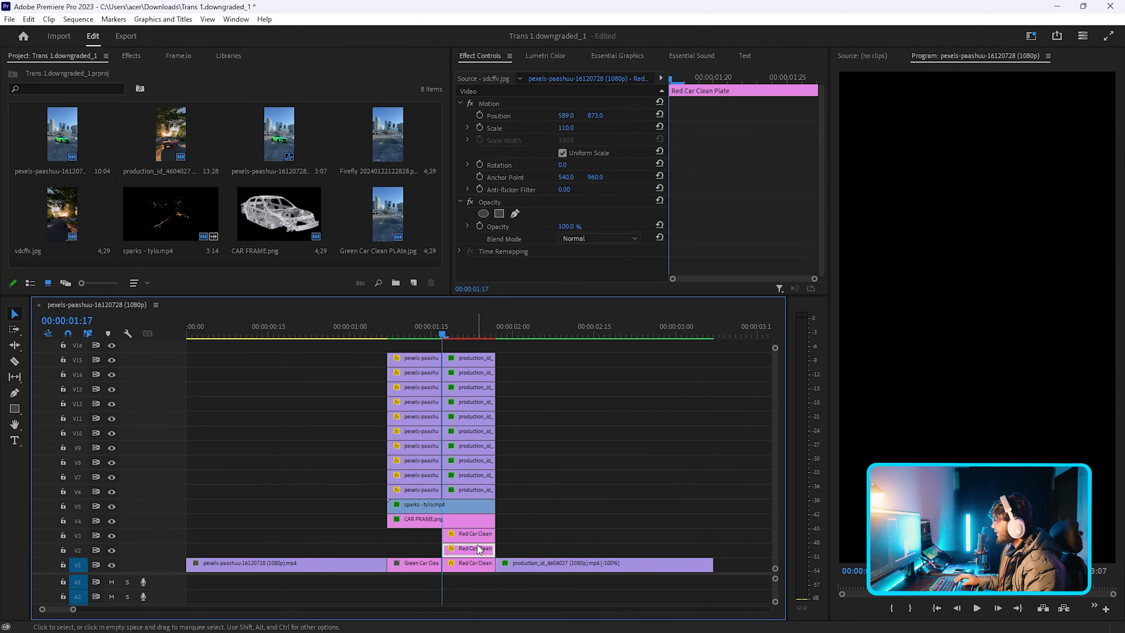
Step: At 00:00:01:18, hide tracks V4 to V15 so that only the clean plates are shown
left_click(450, 335)
left_click(111, 491)
left_click(111, 477)
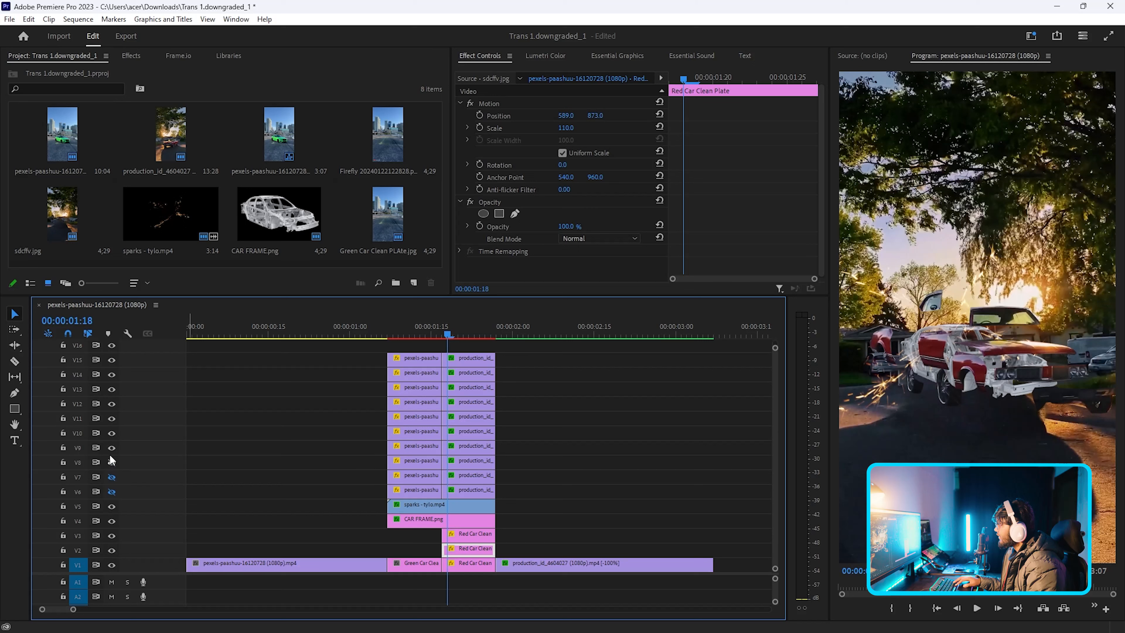
left_click(111, 461)
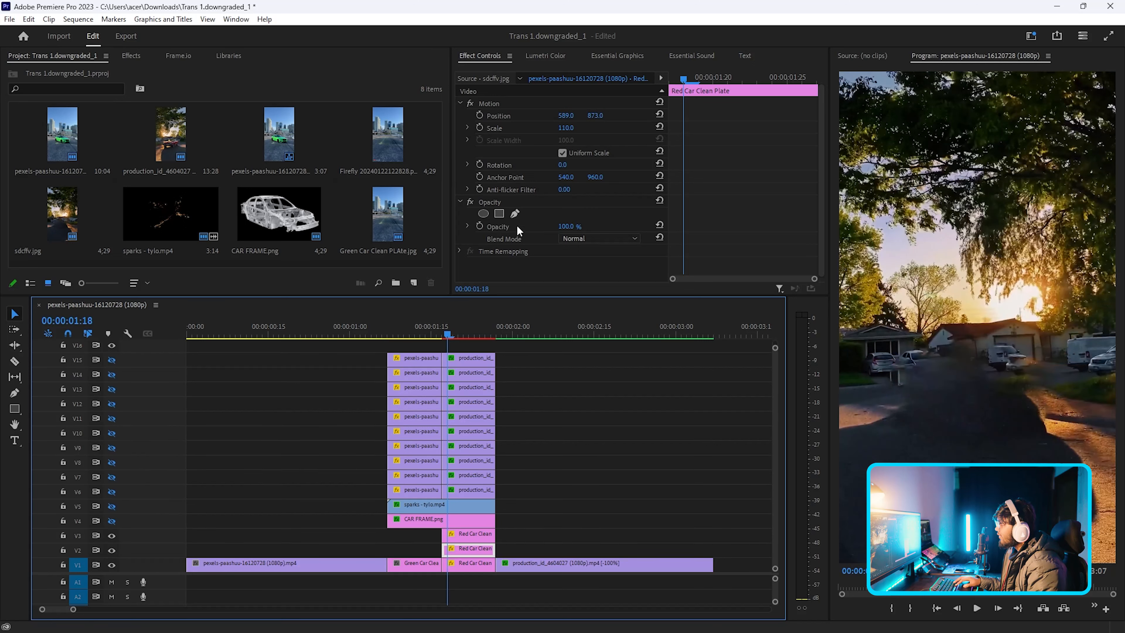
Step: Draw an opacity mask around the road in the lower part of the Red Car Clean Plate on V2
left_click(515, 214)
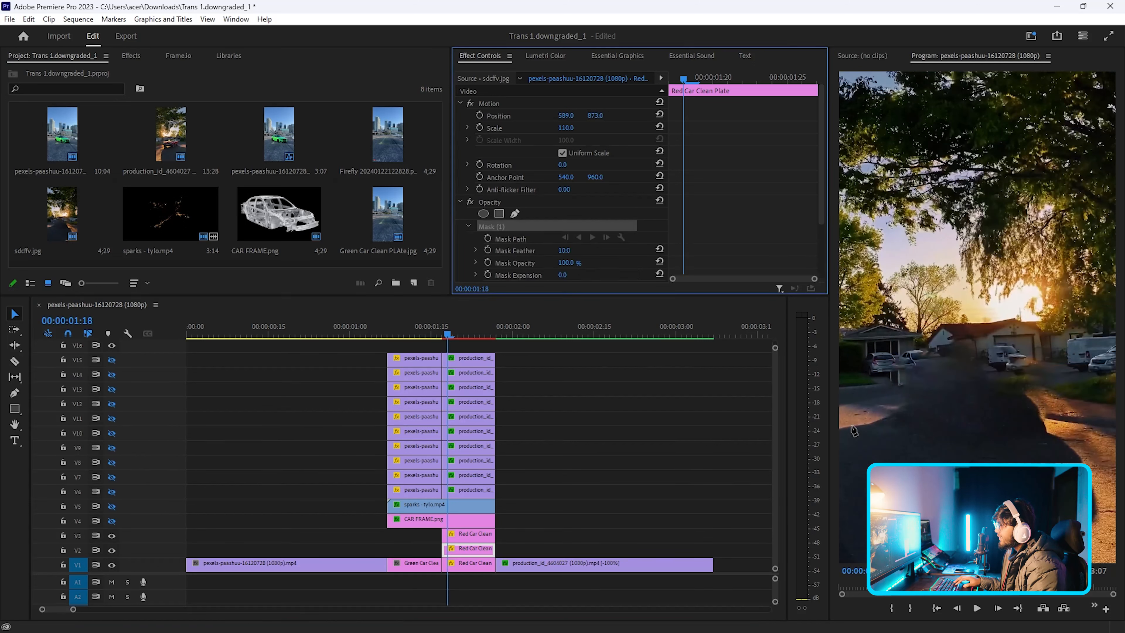
left_click(840, 387)
left_click(891, 380)
left_click(963, 378)
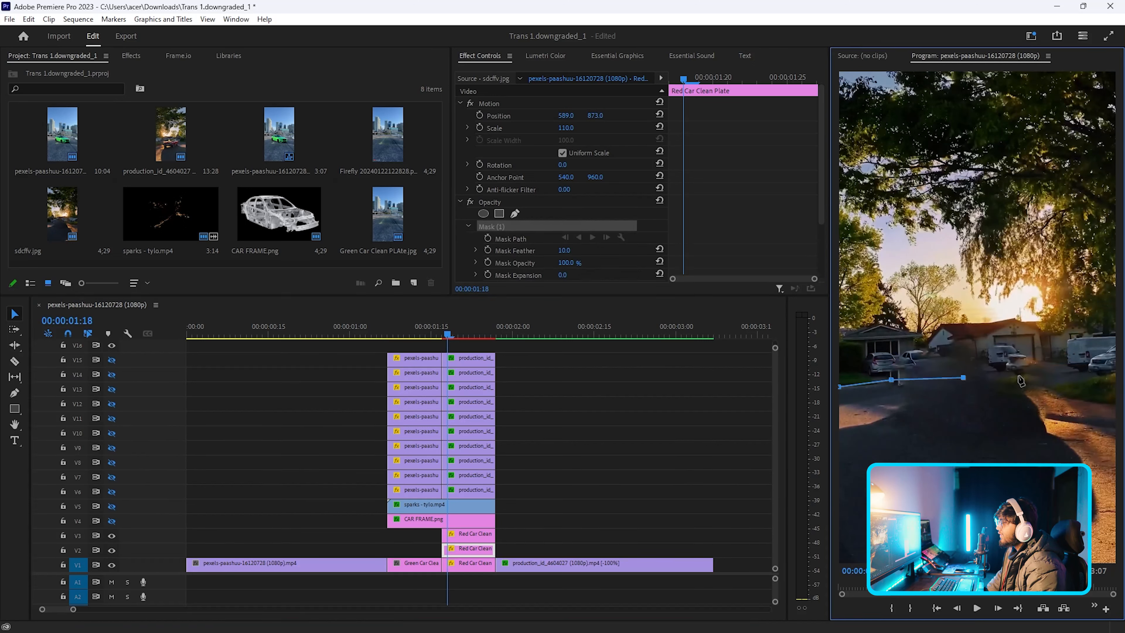
left_click(1020, 375)
left_click(1075, 371)
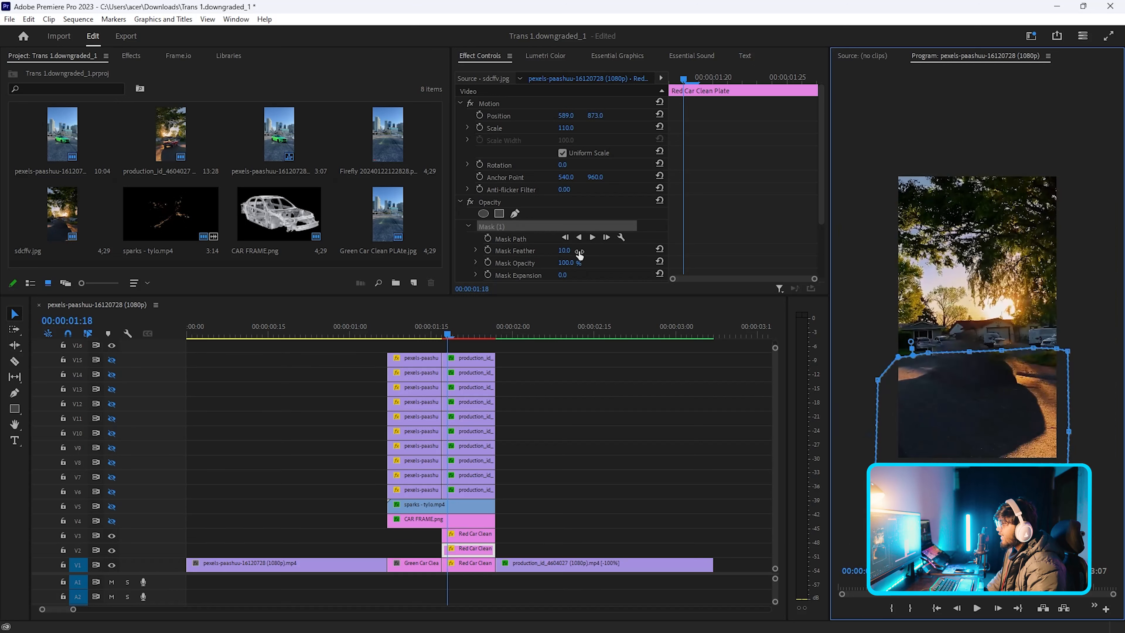
left_click(592, 255)
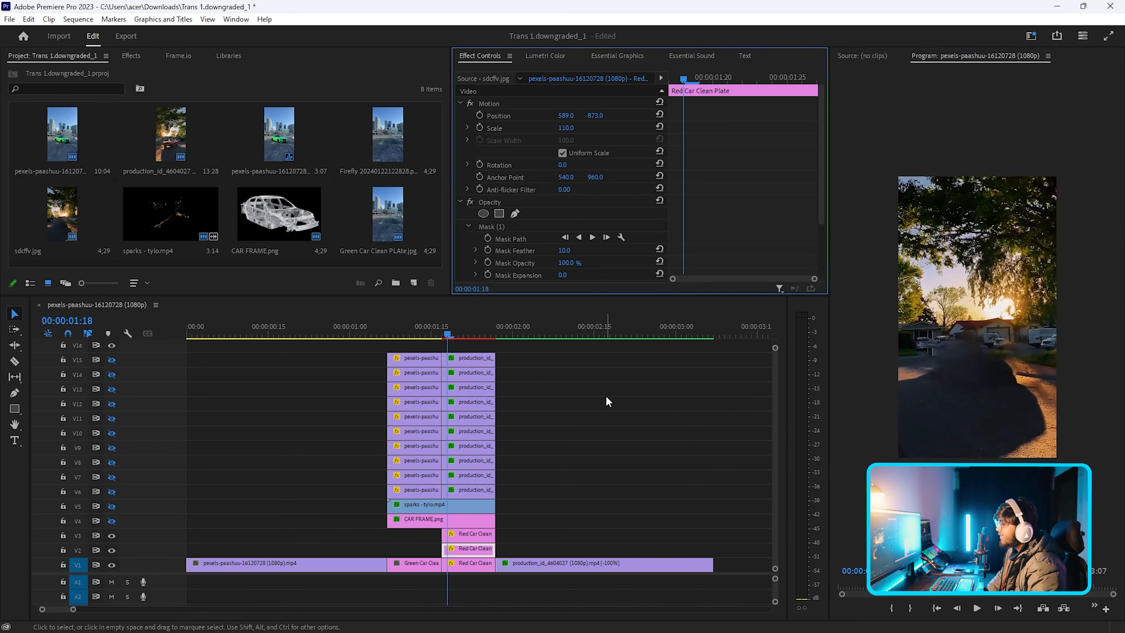
Step: Draw an opacity mask along the houses and parked cars on the V3 Red Car Clean Plate, with feather 52.0 and expansion 20.0
left_click(470, 563)
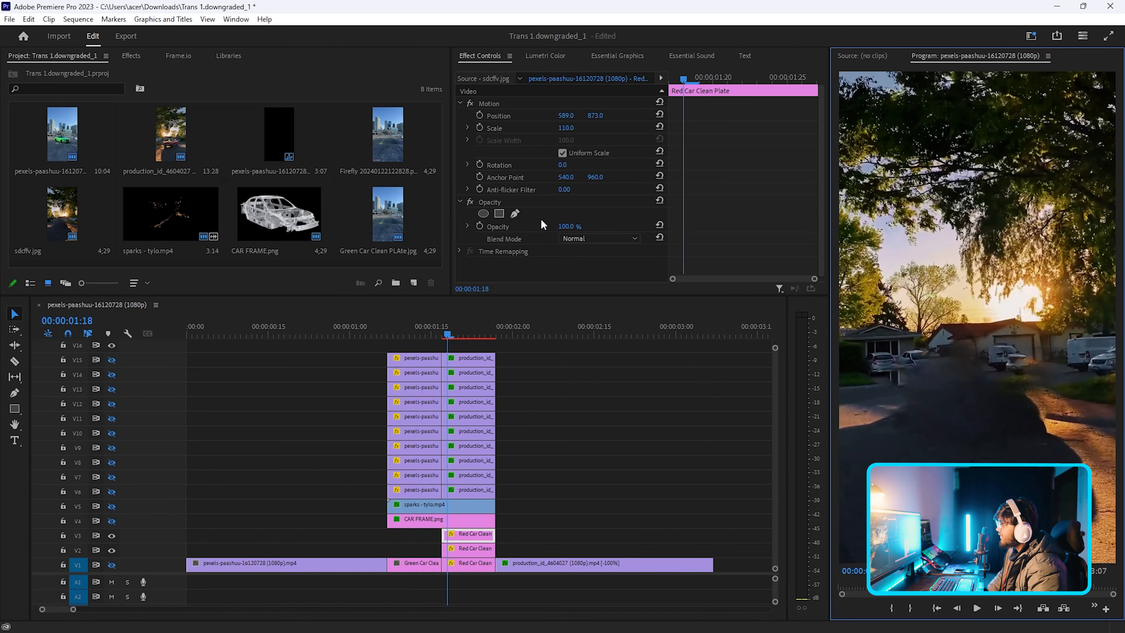
left_click(515, 214)
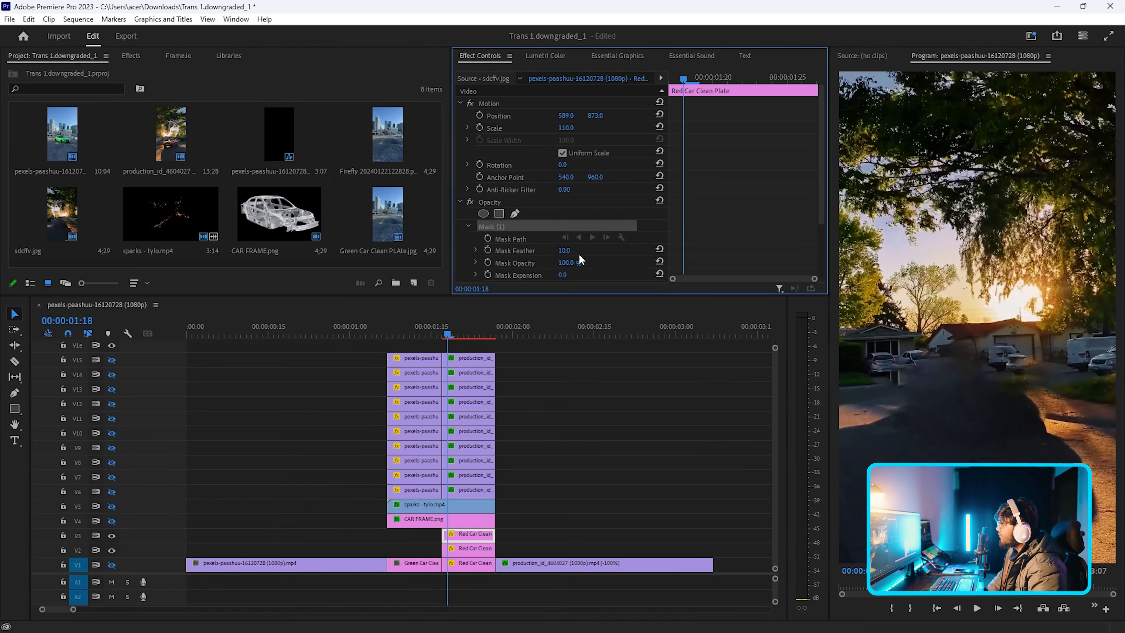
left_click(840, 335)
left_click(879, 322)
left_click(916, 332)
left_click(914, 345)
left_click(940, 323)
left_click(990, 323)
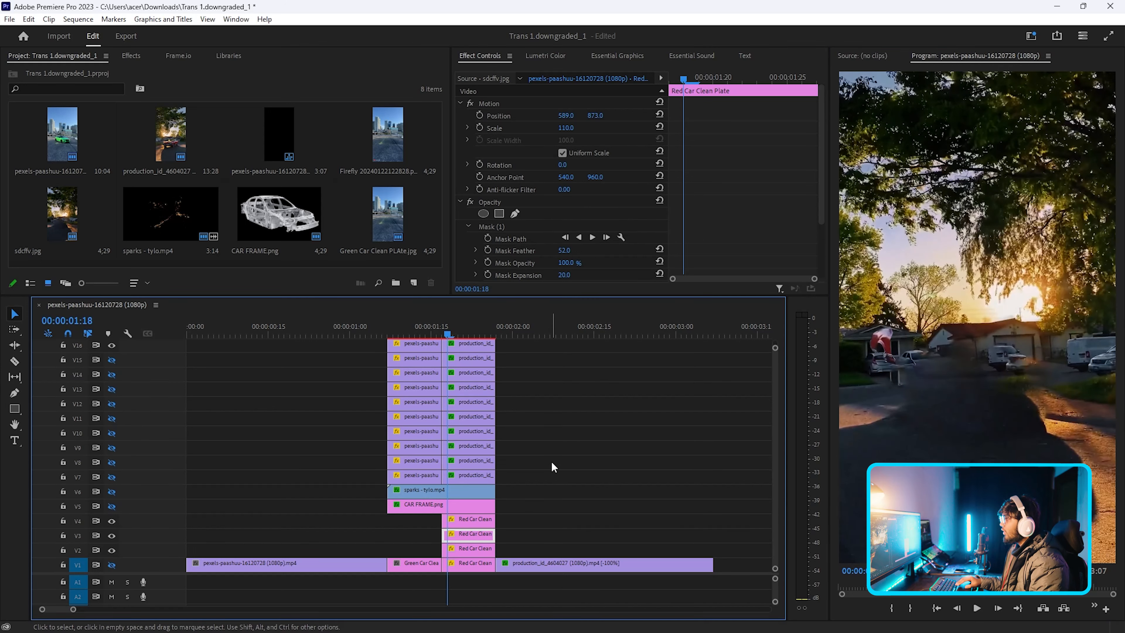
Step: At 00:00:01:22, add position keyframes at 589.0, 873.0 to the masked Red Car Clean Plate clips
left_click_drag(448, 336, 469, 335)
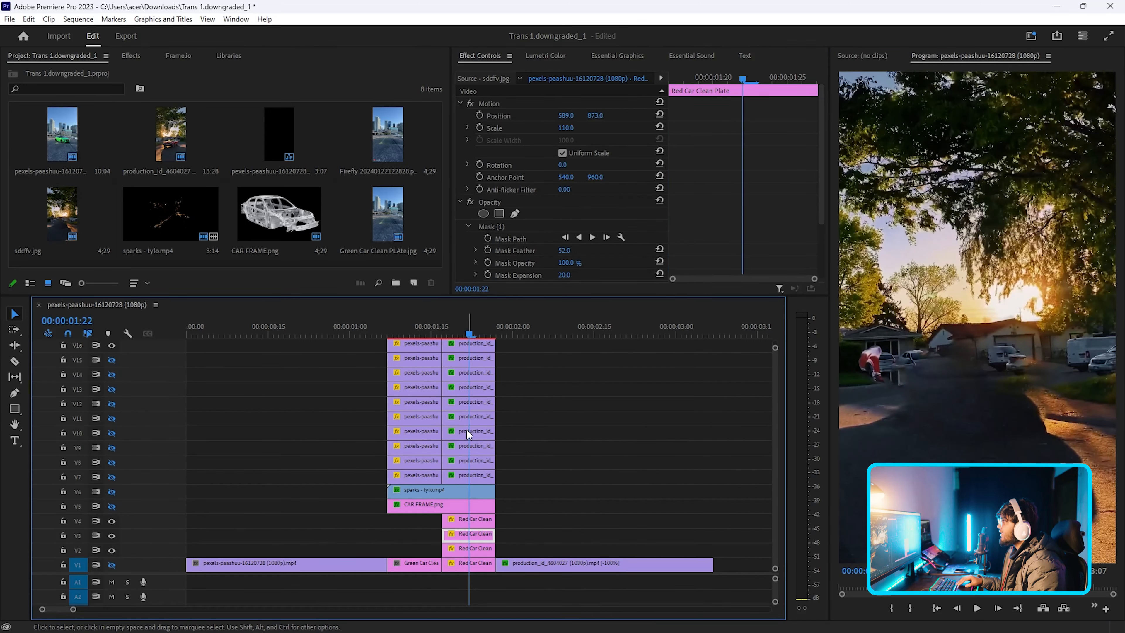
left_click(480, 115)
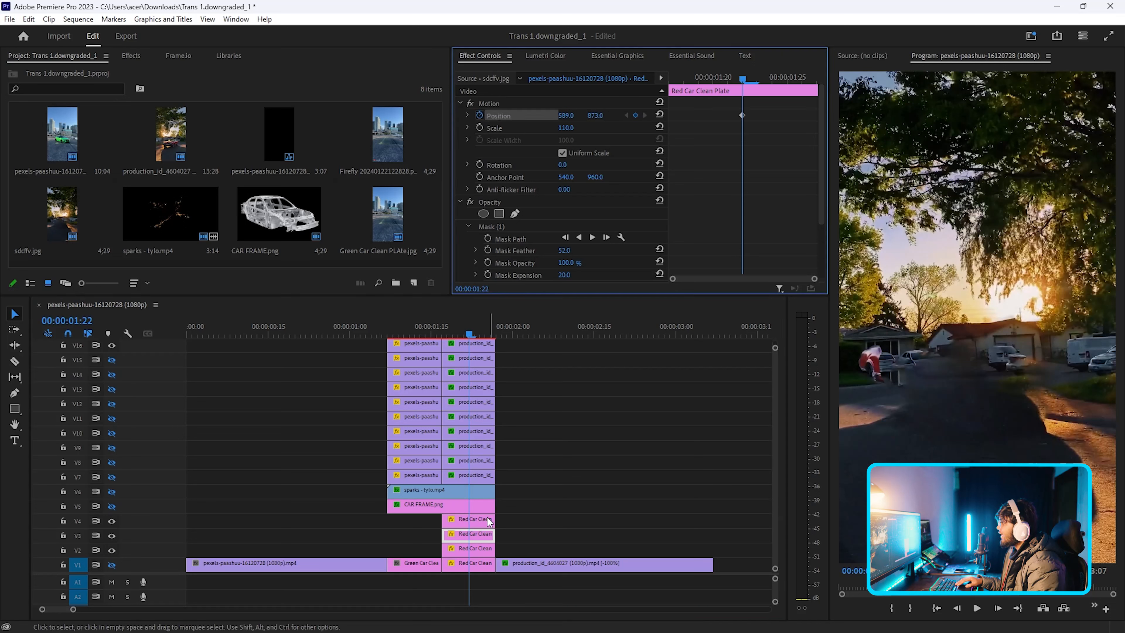
left_click(467, 524)
left_click(479, 116)
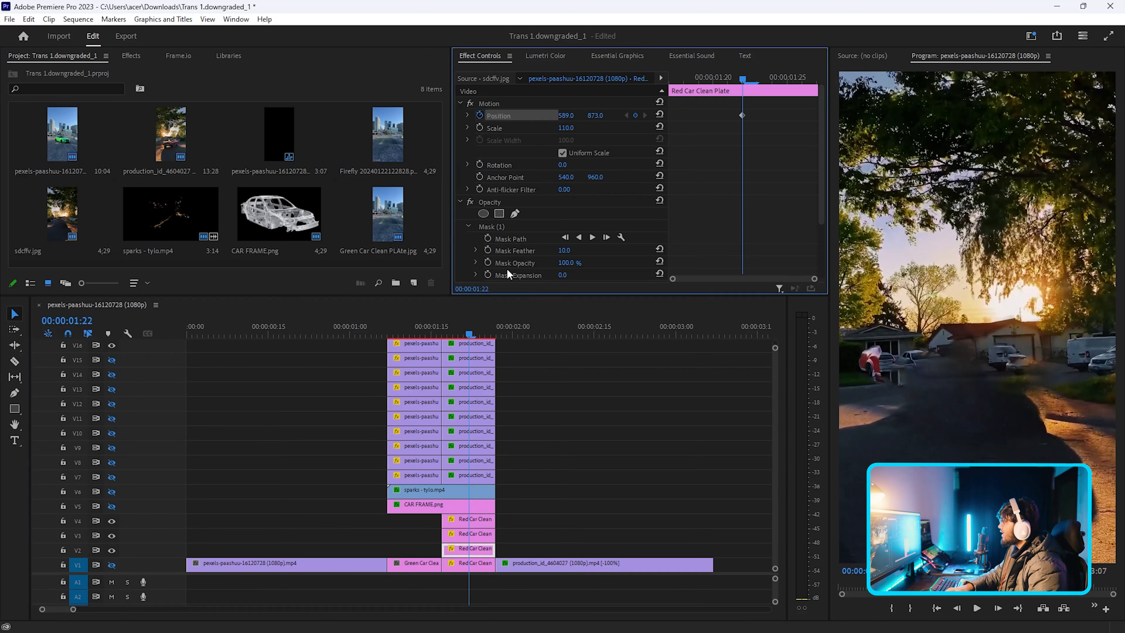
Step: At 00:00:01:17, set the vertical position of the V2 road plate to 1762.0 and of the V4 plate to -183.0
key("Up")
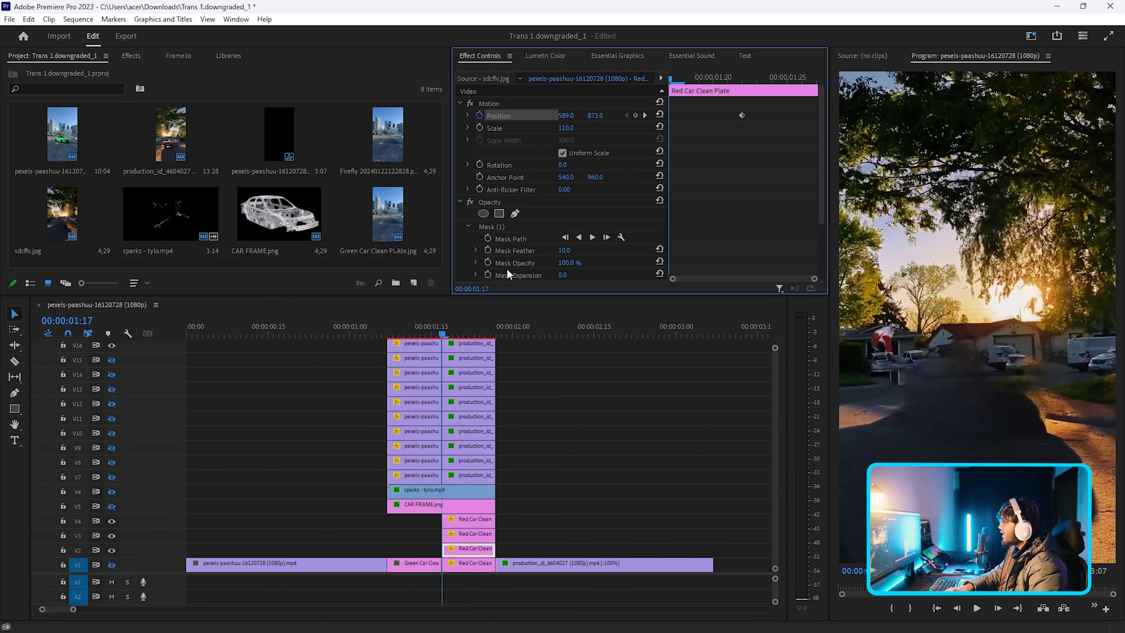
left_click_drag(596, 115, 990, 116)
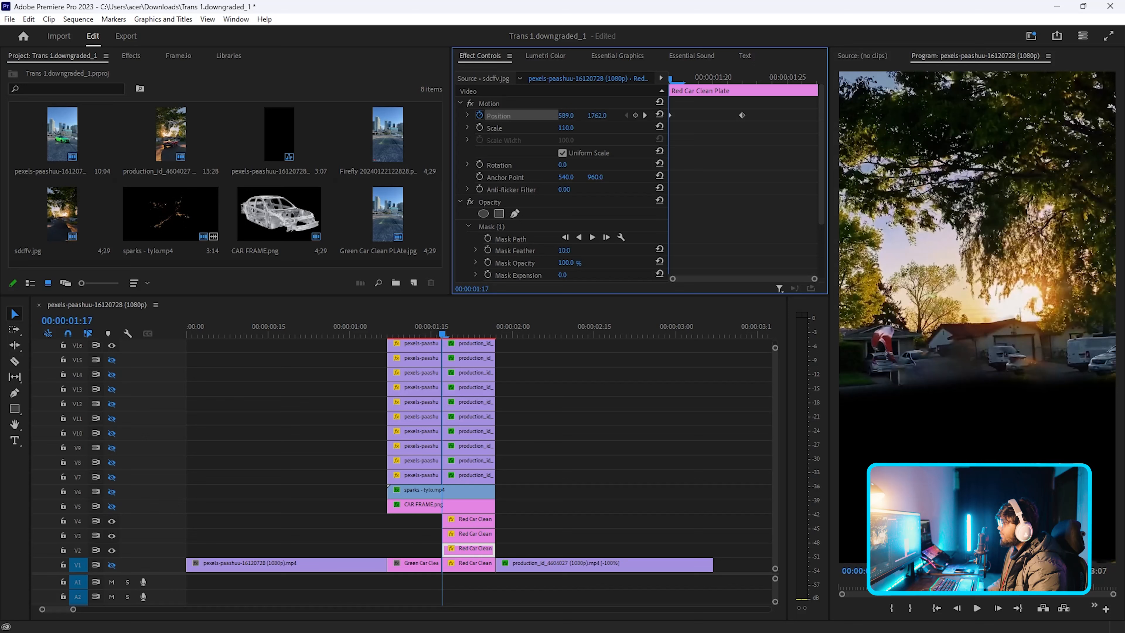
left_click(475, 538)
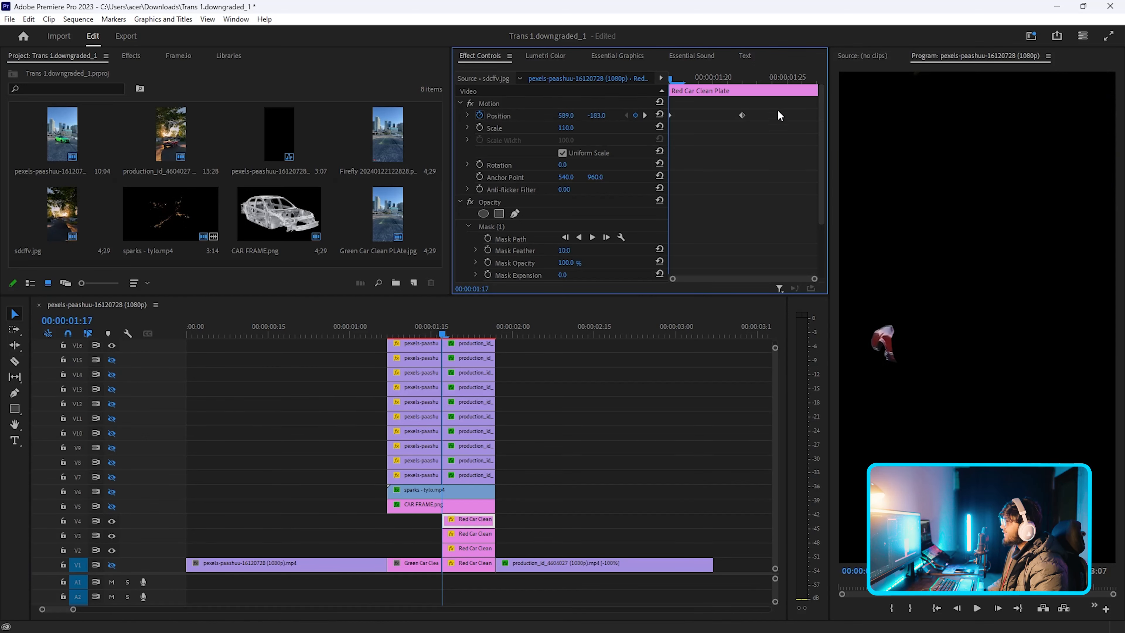
Step: Apply Ease In temporal interpolation to the V4 Red Car Clean Plate's position keyframes
left_click_drag(768, 106, 517, 152)
right_click(742, 116)
mouse_move(799, 218)
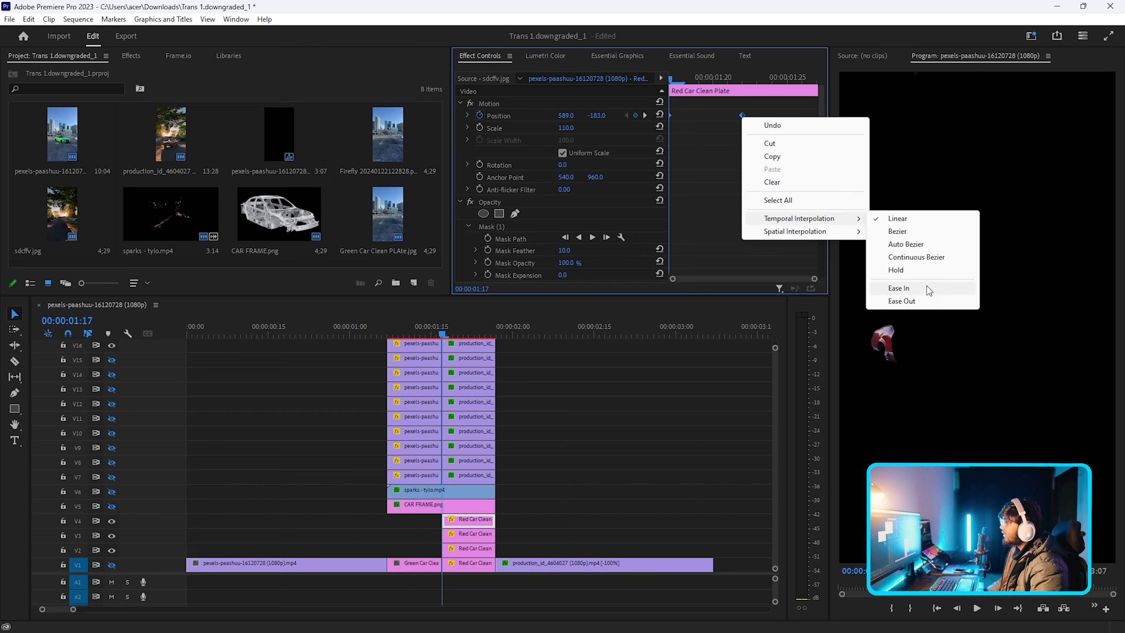
Step: Show the hidden tracks again and extend the Green Car Clean Plate on V1 to 00:00:01:22
left_click(112, 462)
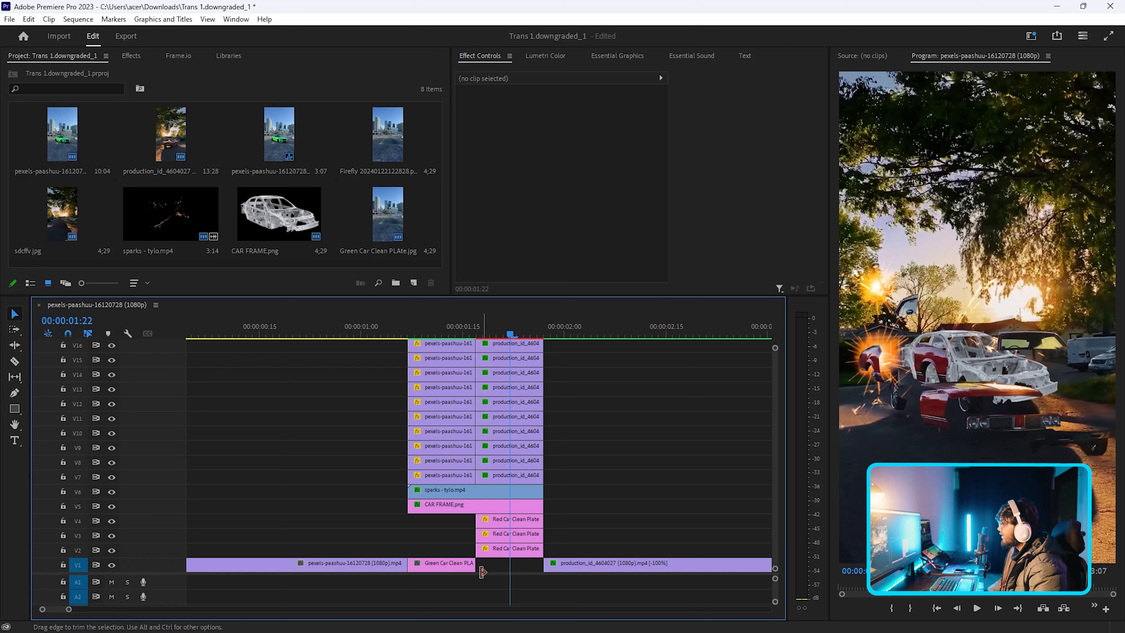
left_click_drag(470, 570, 501, 563)
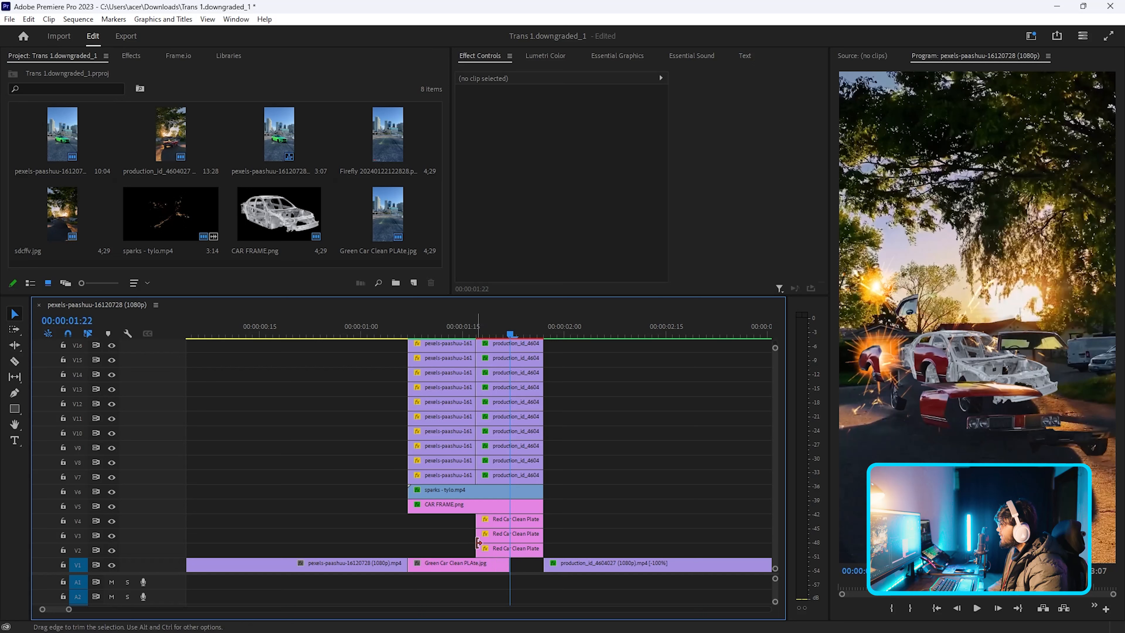